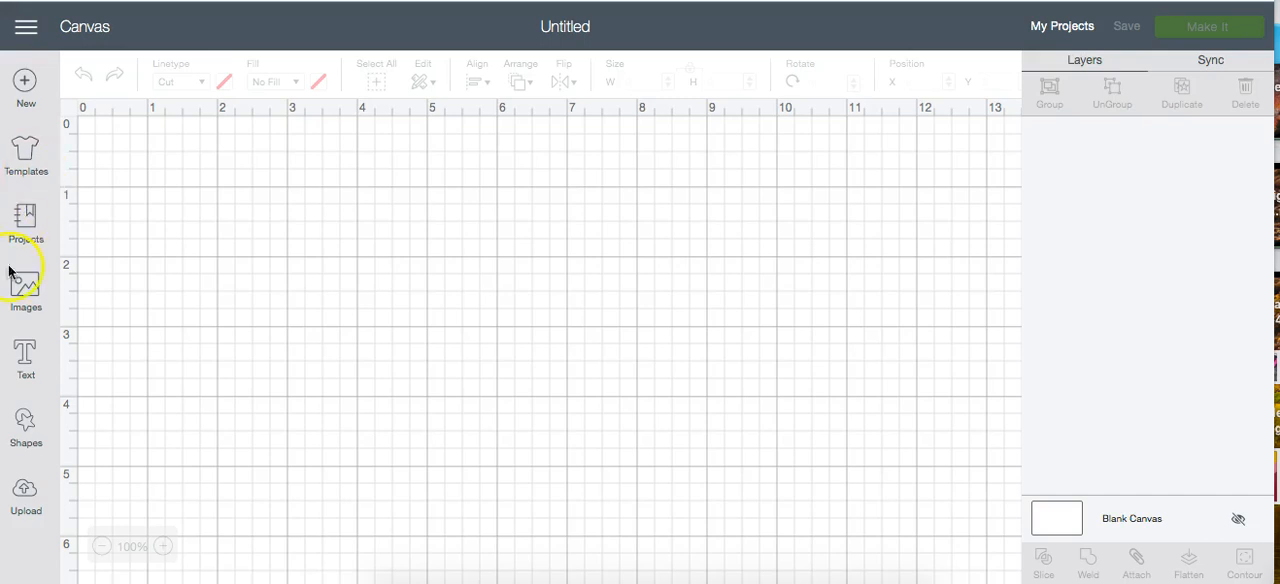
- Add a new text object containing the first name to the blank canvas
{"action": "left_click", "coordinate": [24, 348]}
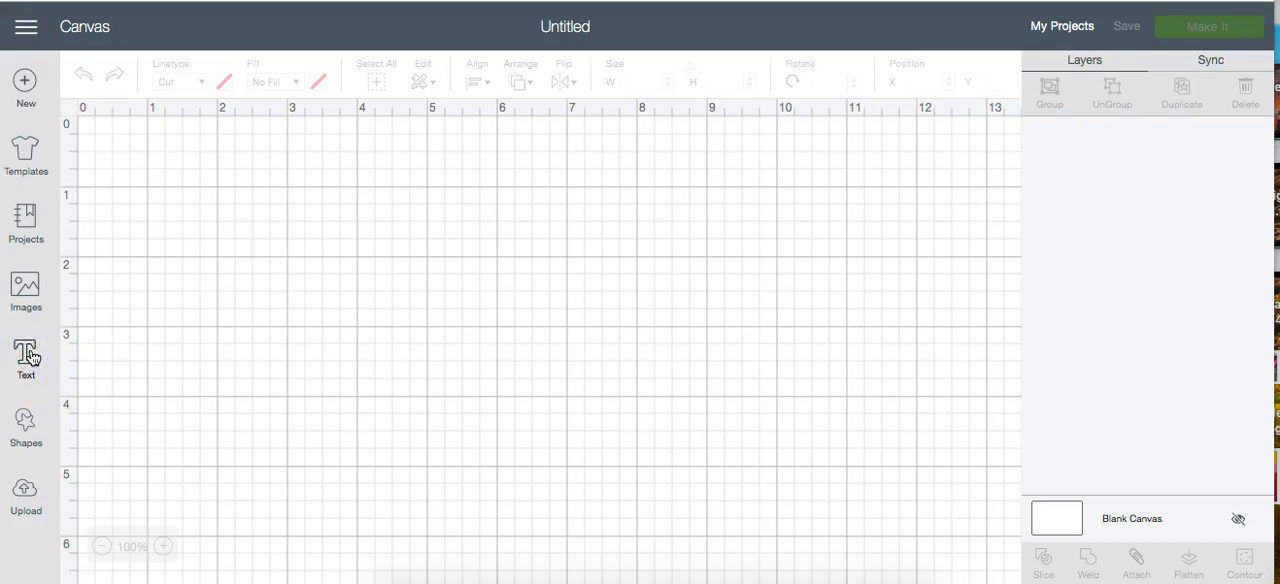
{"action": "left_click", "coordinate": [30, 356]}
{"action": "type", "text": "Nicole"}
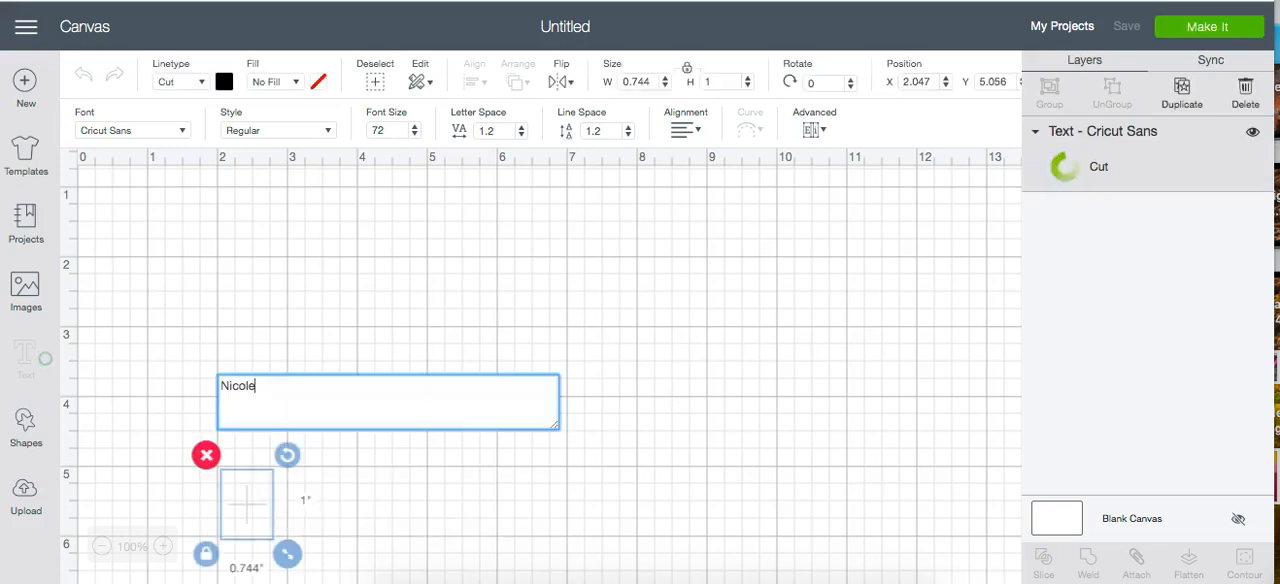
- Enlarge the name text to about 5.65 in wide and place it at about X 3.57, Y 1.74
{"action": "left_click_drag", "start_coordinate": [276, 510], "coordinate": [489, 346]}
{"action": "left_click_drag", "start_coordinate": [408, 520], "coordinate": [568, 284]}
{"action": "left_click_drag", "start_coordinate": [620, 315], "coordinate": [783, 414]}
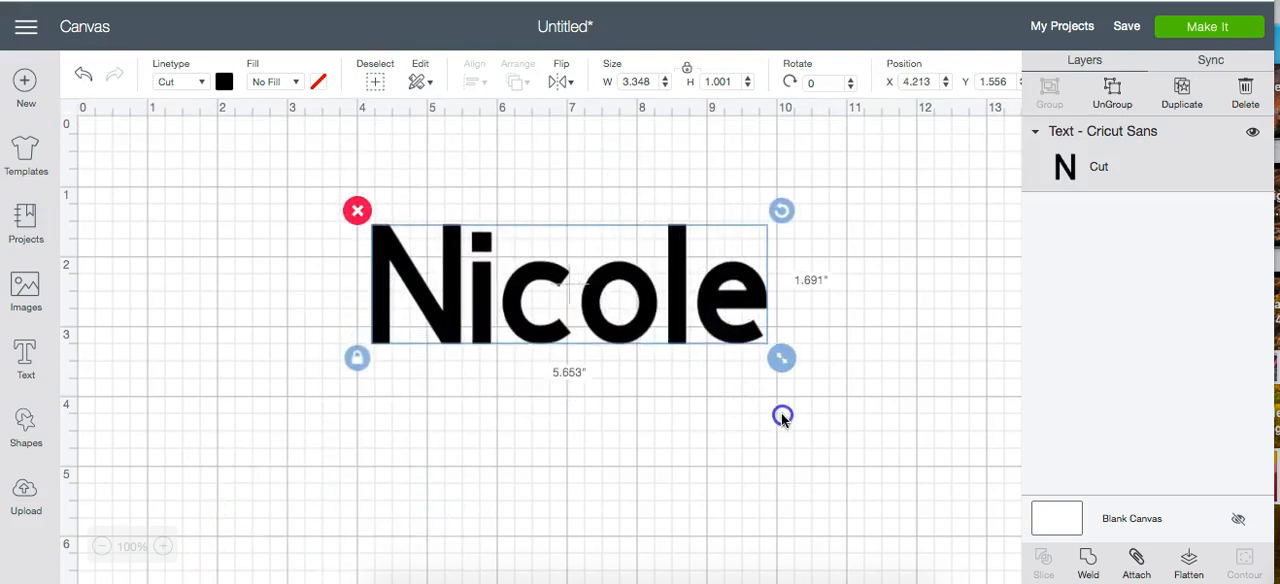
{"action": "left_click_drag", "start_coordinate": [603, 281], "coordinate": [562, 292]}
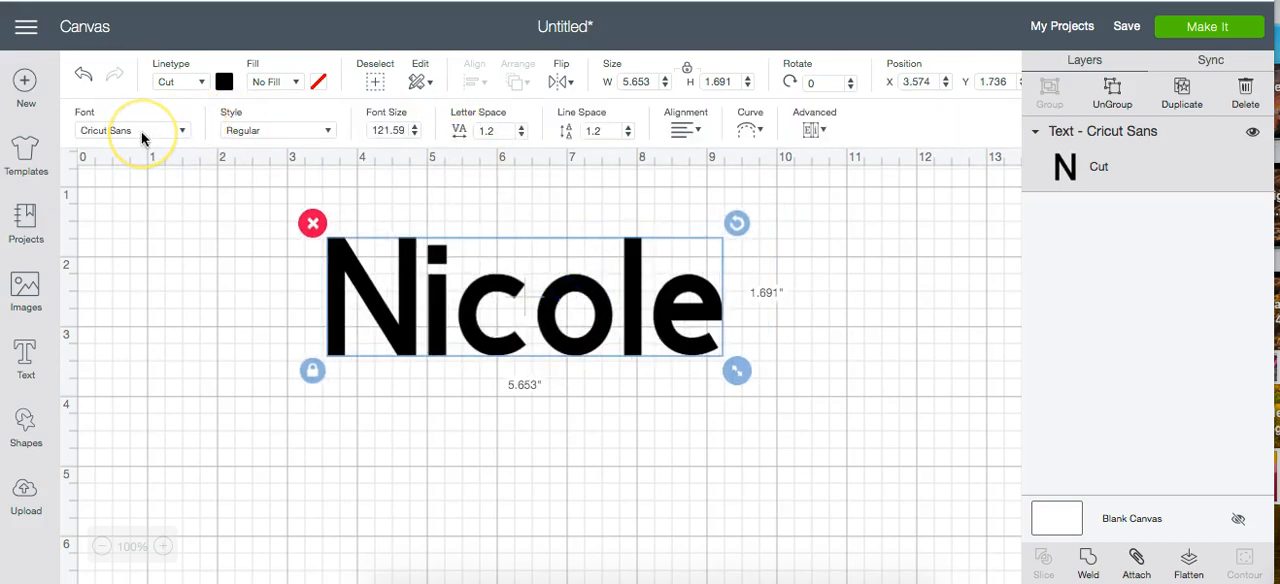
- Change the name text's font to the system font Afton James
{"action": "left_click", "coordinate": [142, 135]}
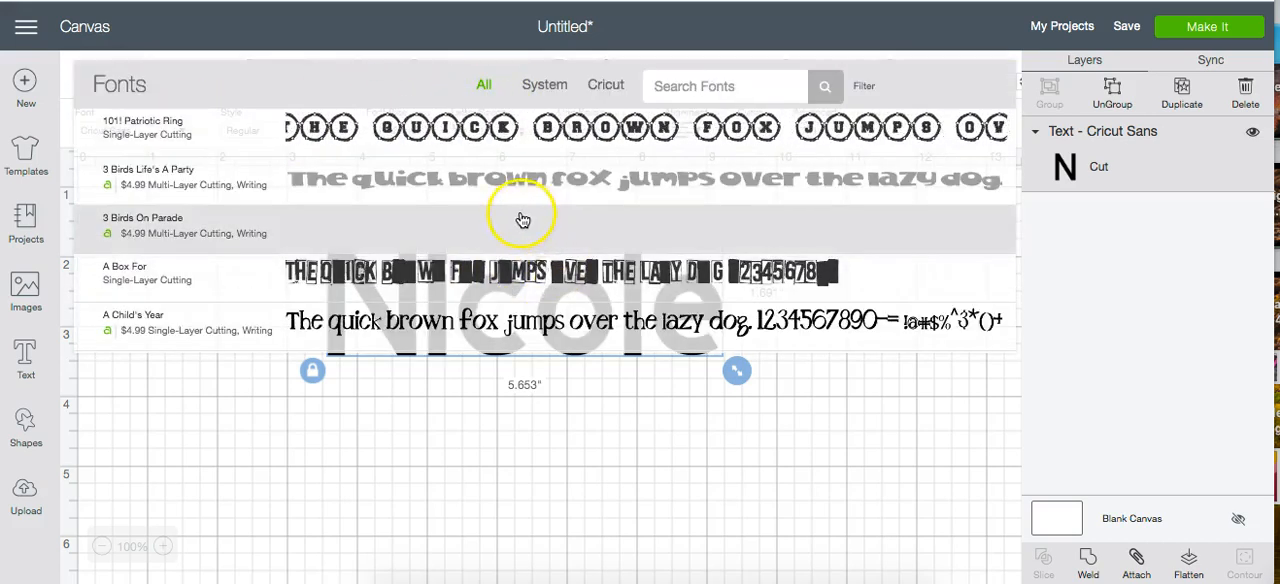
{"action": "left_click", "coordinate": [546, 86]}
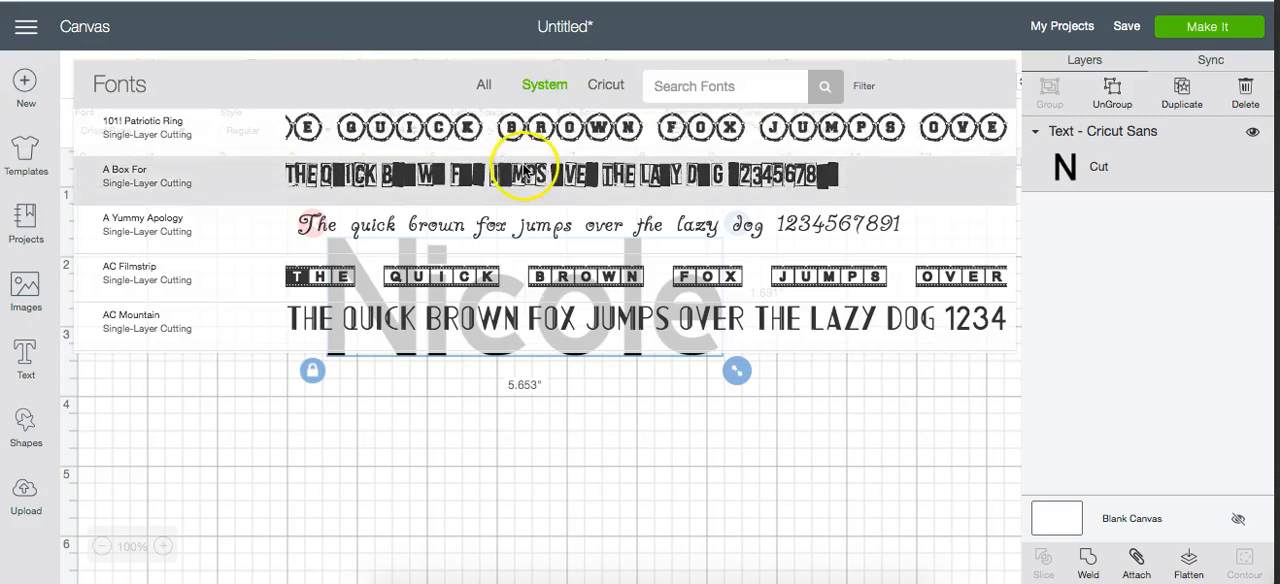
{"action": "scroll", "coordinate": [540, 240], "scroll_direction": "down", "scroll_amount": 8}
{"action": "scroll", "coordinate": [540, 250], "scroll_direction": "down", "scroll_amount": 3}
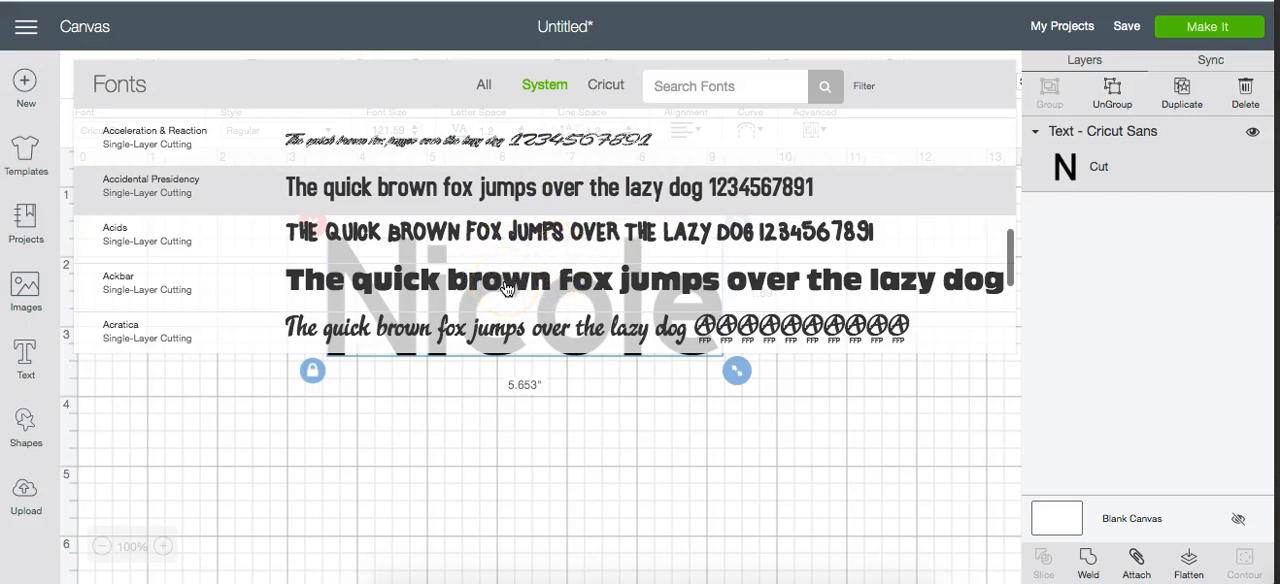
{"action": "left_click", "coordinate": [598, 224]}
{"action": "scroll", "coordinate": [598, 224], "scroll_direction": "down", "scroll_amount": 6}
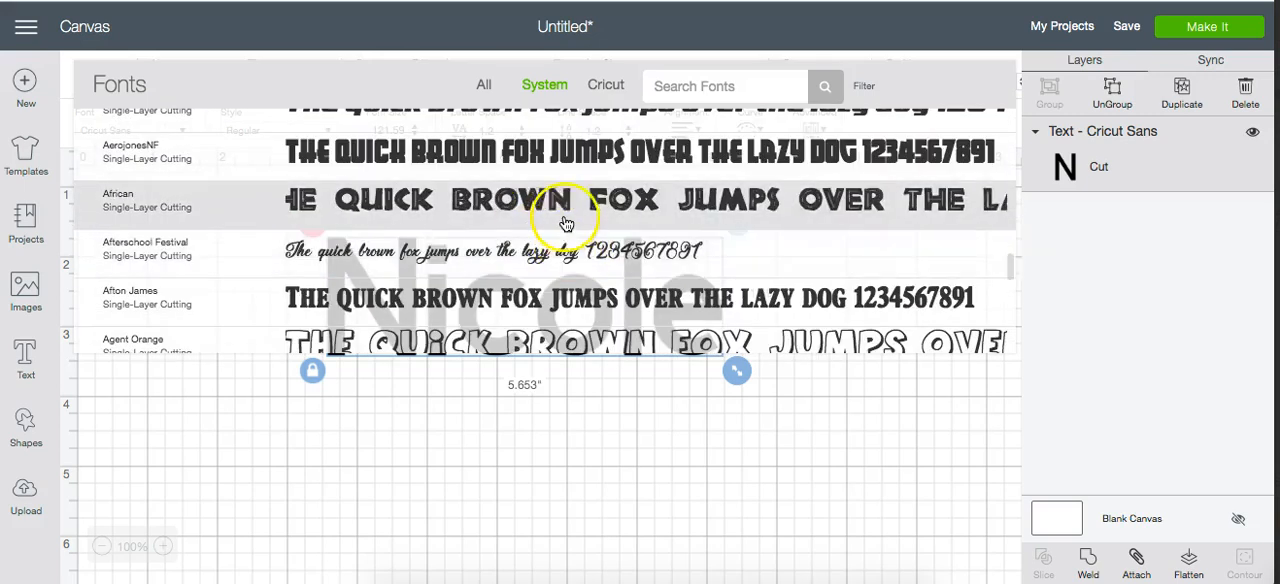
{"action": "left_click", "coordinate": [566, 302]}
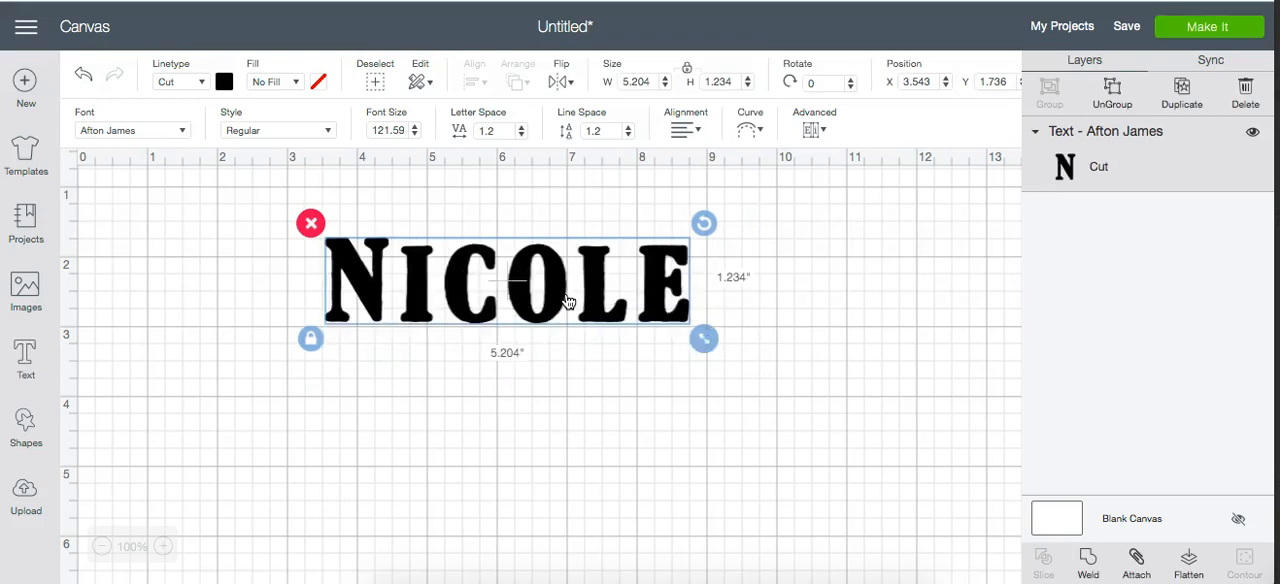
- Try the Italic style on the name text and return it to Regular
{"action": "left_click", "coordinate": [255, 135]}
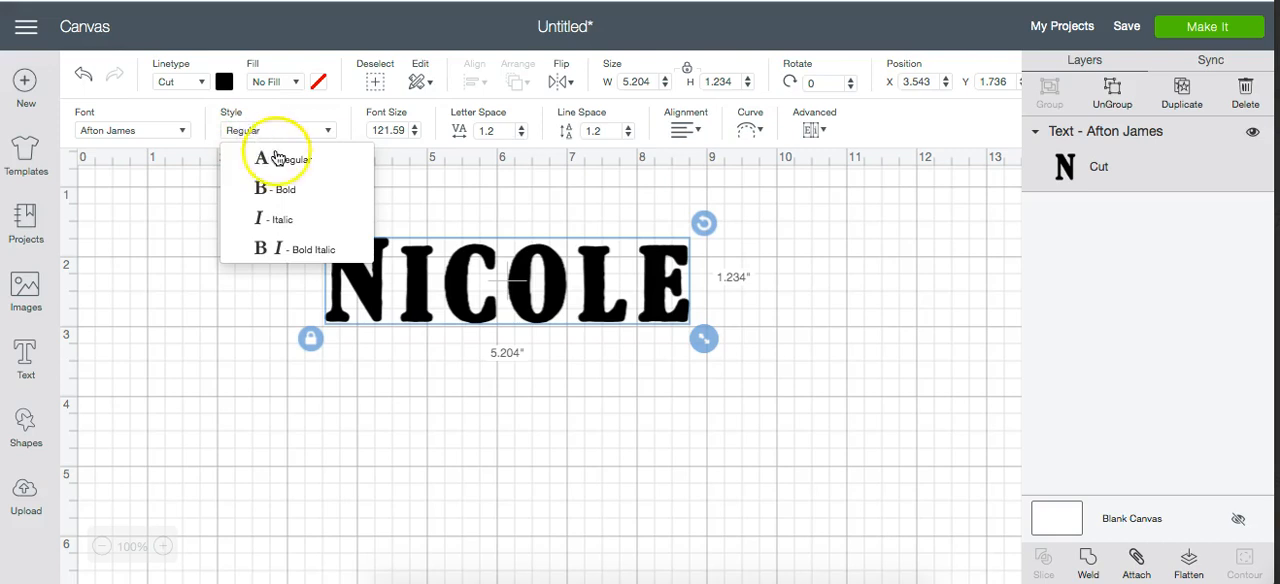
{"action": "left_click", "coordinate": [280, 220]}
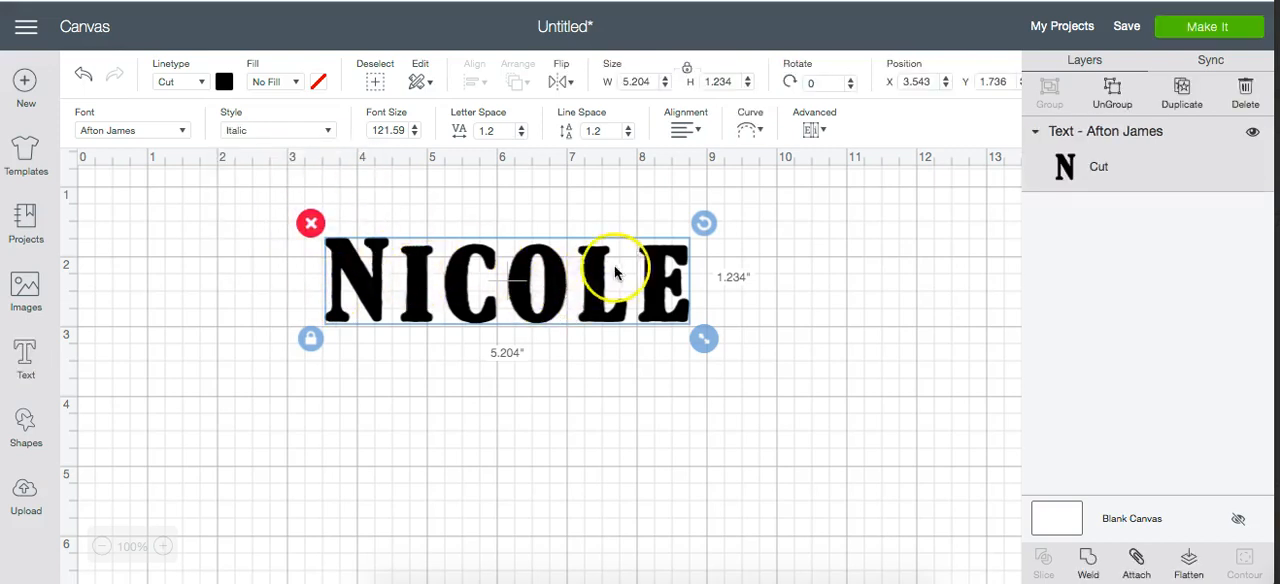
{"action": "left_click", "coordinate": [271, 129]}
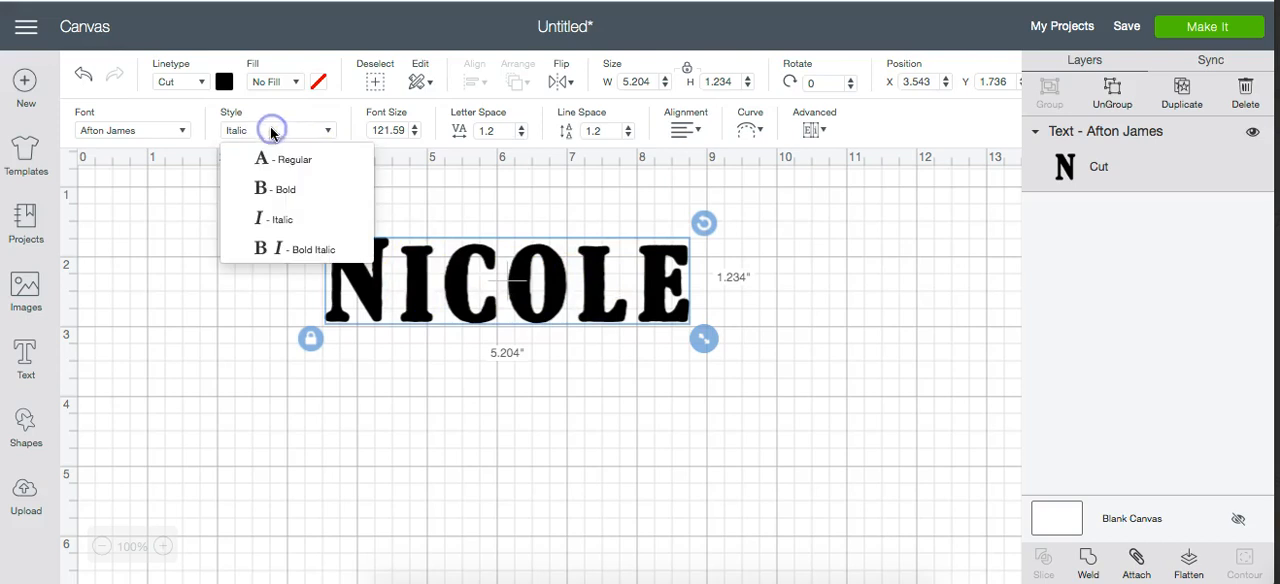
{"action": "left_click", "coordinate": [278, 160]}
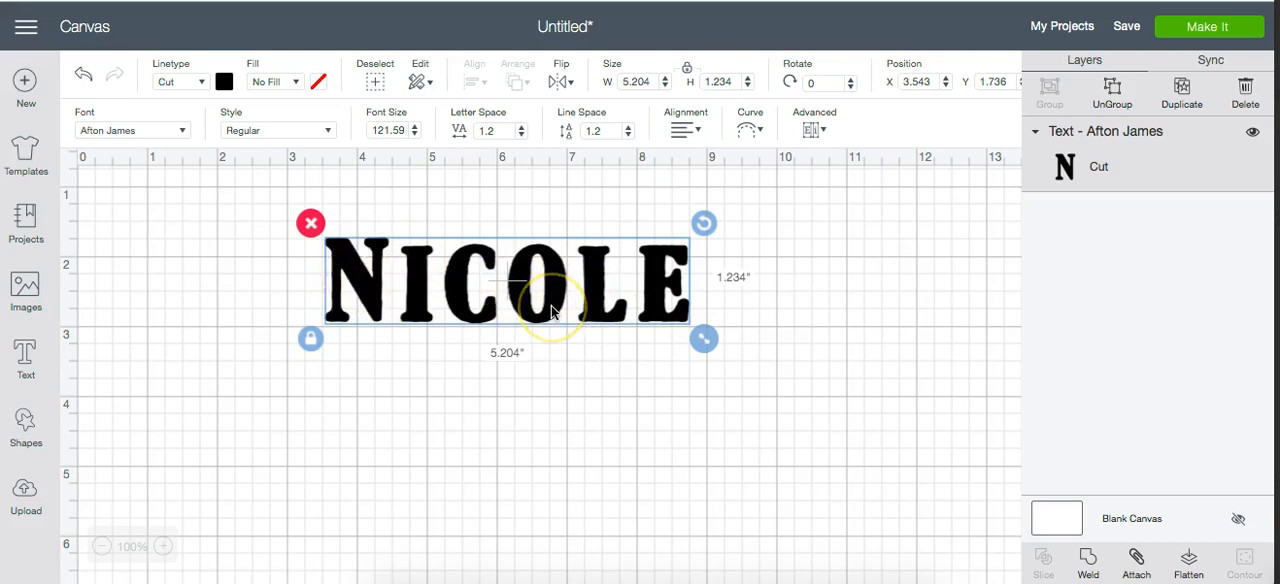
- Reduce the name text's letter spacing to 0.4
{"action": "left_click", "coordinate": [521, 138]}
{"action": "left_click", "coordinate": [521, 138]}
{"action": "left_click", "coordinate": [521, 138]}
{"action": "left_click", "coordinate": [521, 138]}
{"action": "left_click", "coordinate": [521, 138]}
{"action": "left_click", "coordinate": [521, 138]}
{"action": "left_click", "coordinate": [521, 138]}
{"action": "left_click", "coordinate": [521, 138]}
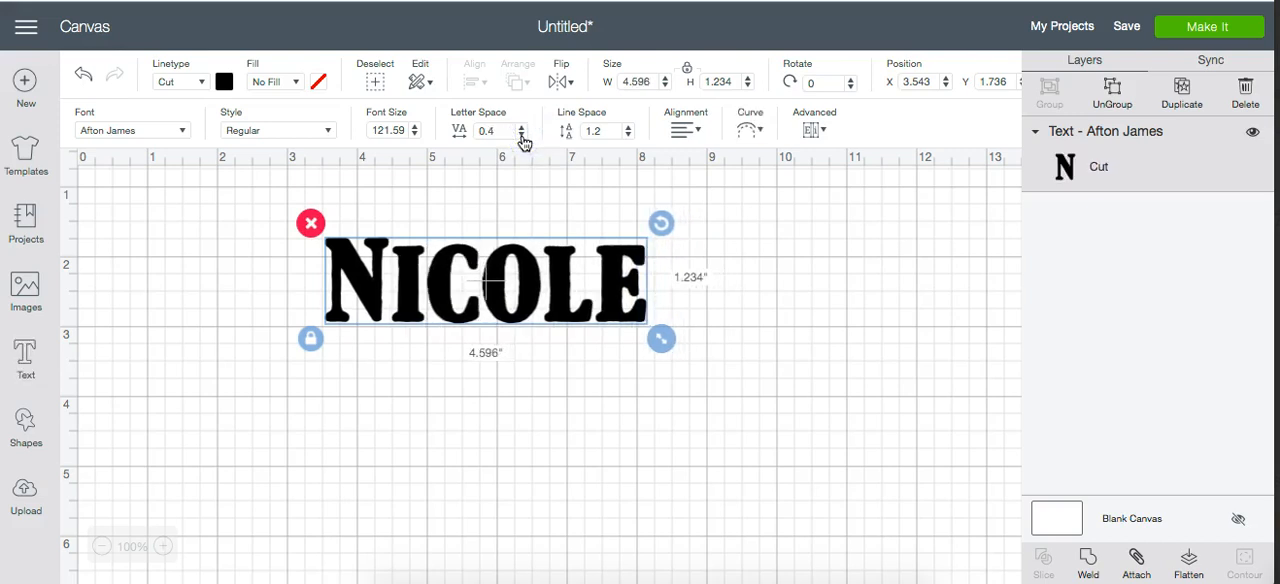
- Add a second line reading "is cool" beneath the name in the same text object
{"action": "left_click", "coordinate": [630, 277]}
{"action": "double_click", "coordinate": [640, 295]}
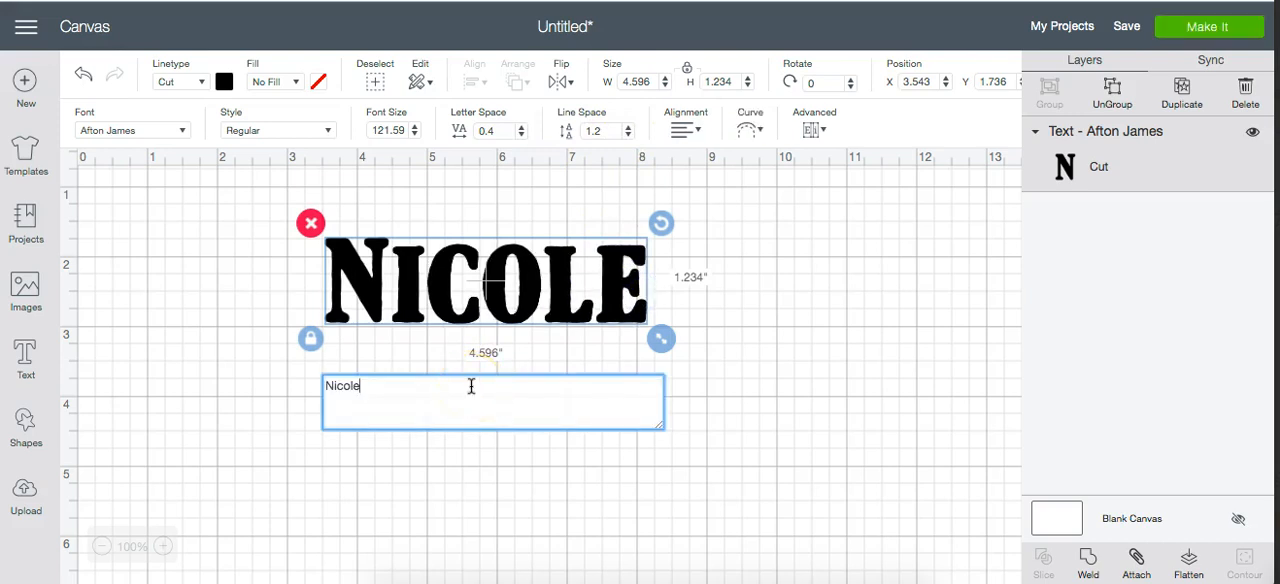
{"action": "key", "text": "Return"}
{"action": "type", "text": "i"}
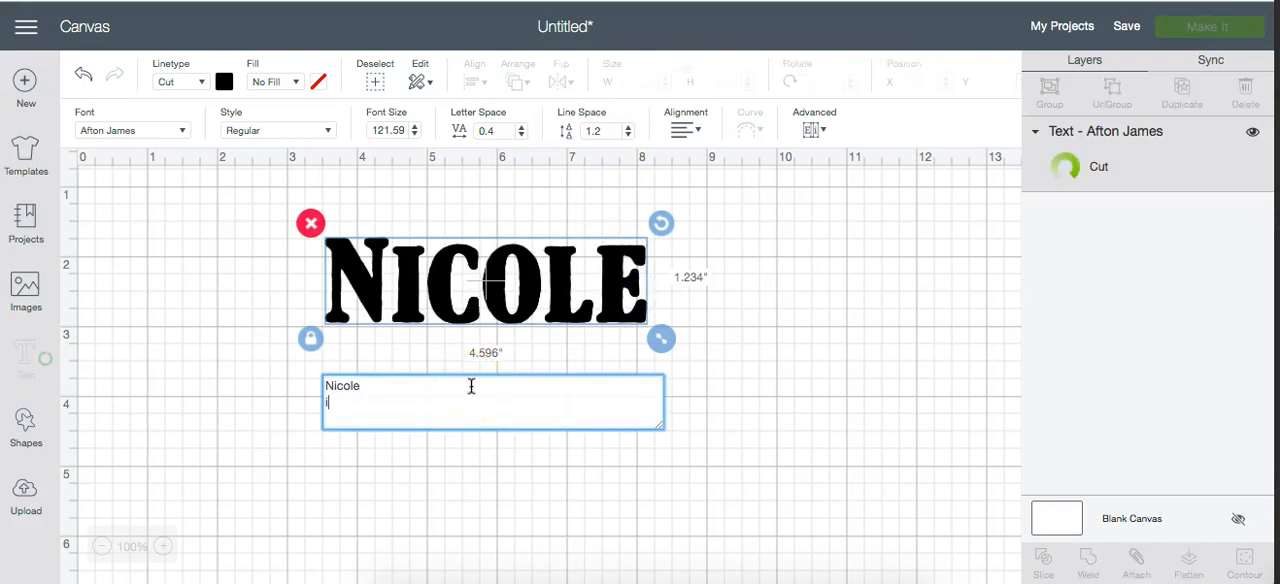
{"action": "type", "text": "s cool"}
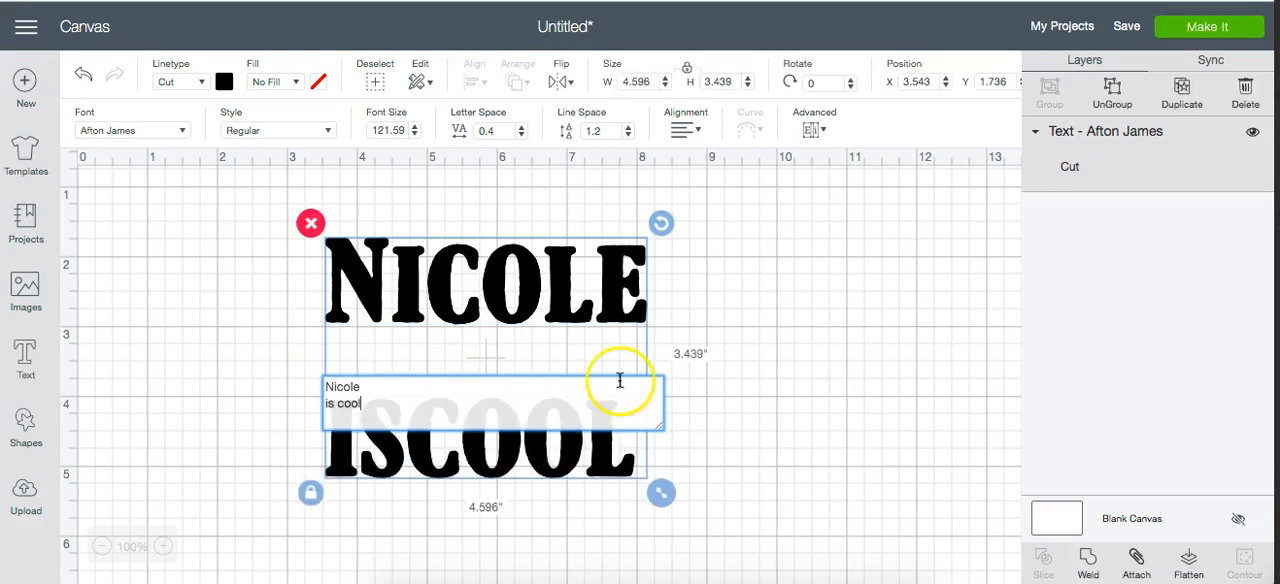
- Reduce the line spacing of the two-line text to -0.5
{"action": "left_click", "coordinate": [628, 134]}
{"action": "left_click", "coordinate": [629, 135]}
{"action": "left_click", "coordinate": [629, 135]}
{"action": "left_click", "coordinate": [629, 135]}
{"action": "left_click", "coordinate": [629, 135]}
{"action": "left_click", "coordinate": [629, 135]}
{"action": "left_click", "coordinate": [629, 135]}
{"action": "left_click", "coordinate": [629, 135]}
{"action": "left_click", "coordinate": [629, 135]}
{"action": "left_click", "coordinate": [629, 135]}
{"action": "left_click", "coordinate": [629, 135]}
{"action": "left_click", "coordinate": [629, 135]}
{"action": "left_click", "coordinate": [629, 135]}
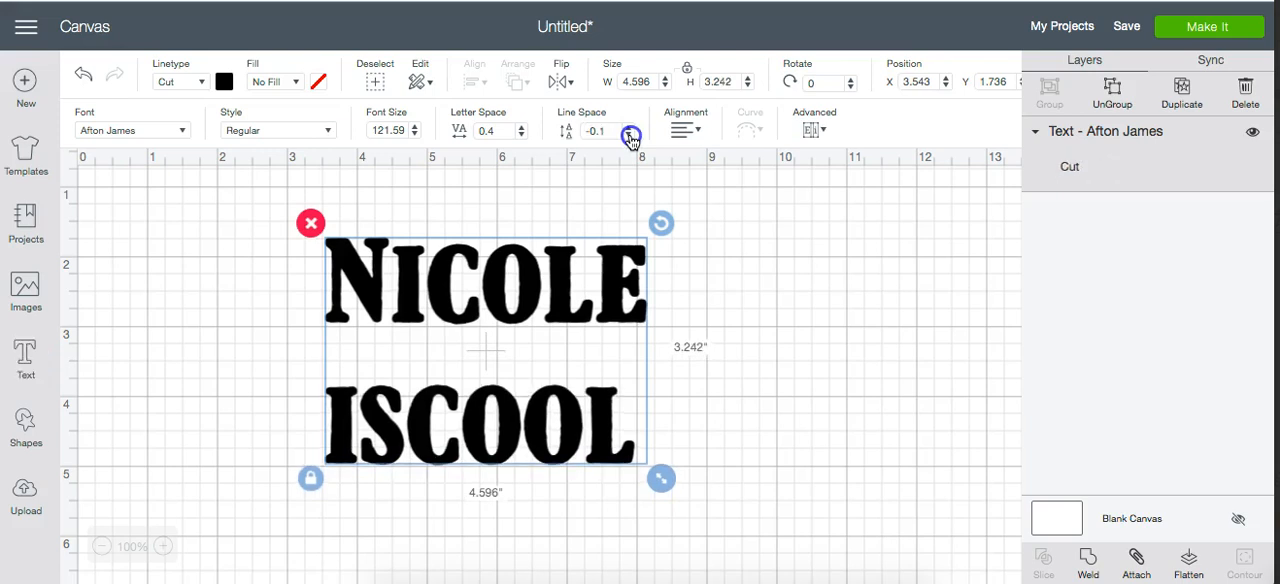
{"action": "left_click", "coordinate": [629, 135]}
{"action": "left_click", "coordinate": [629, 135]}
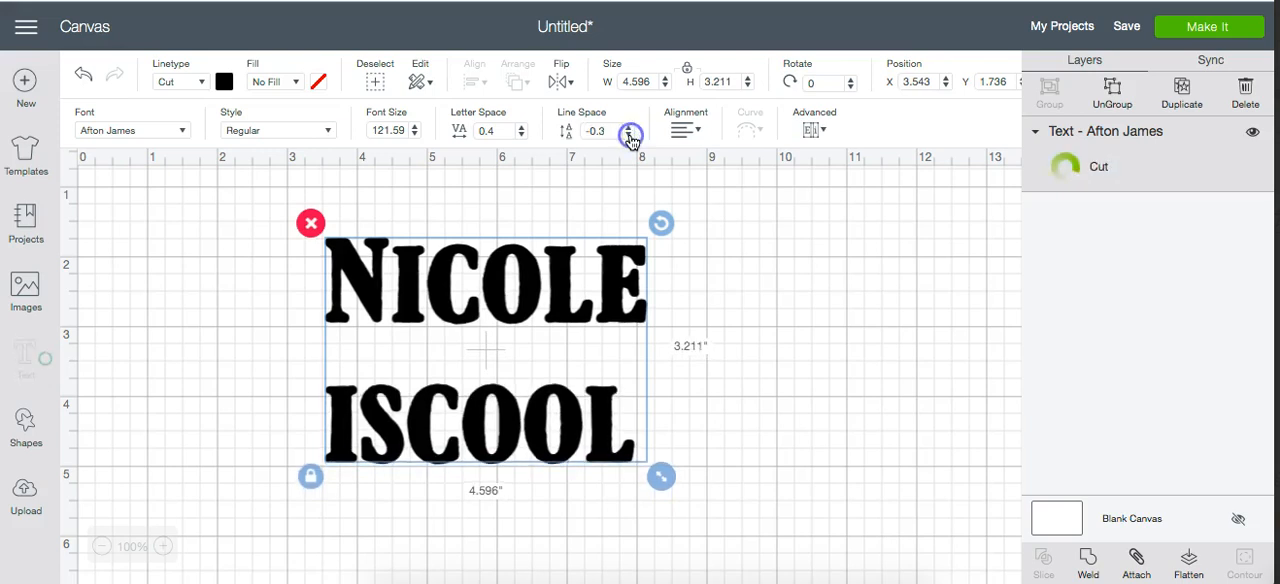
{"action": "left_click", "coordinate": [629, 135]}
{"action": "left_click", "coordinate": [629, 135]}
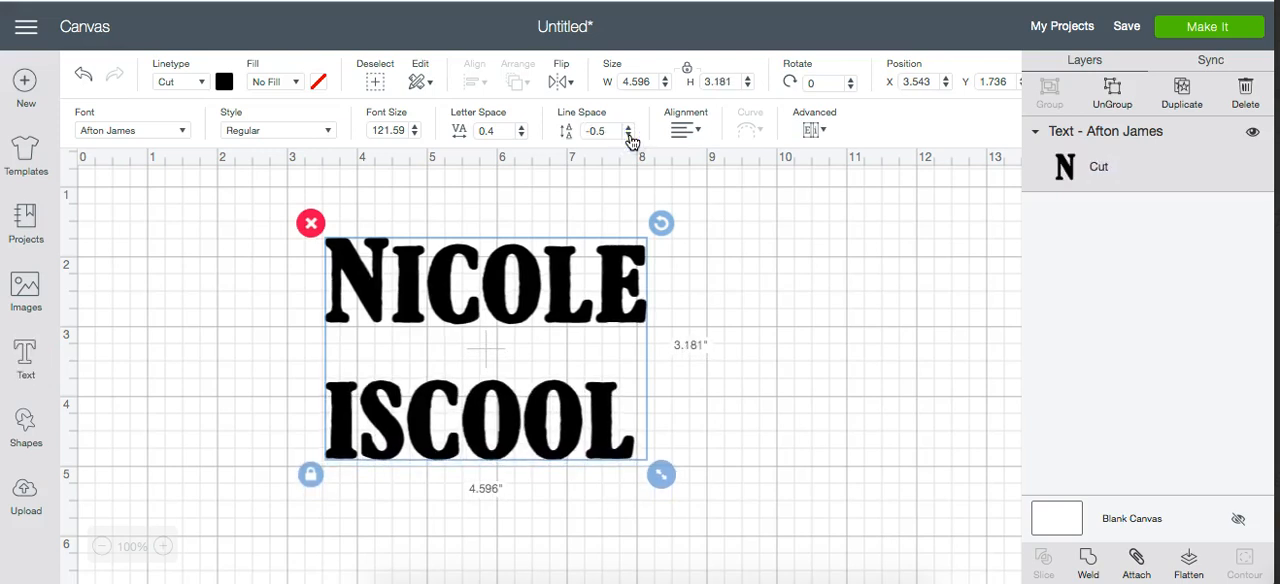
- Delete the "is cool" line from the text object, leaving only the name
{"action": "left_click", "coordinate": [515, 368]}
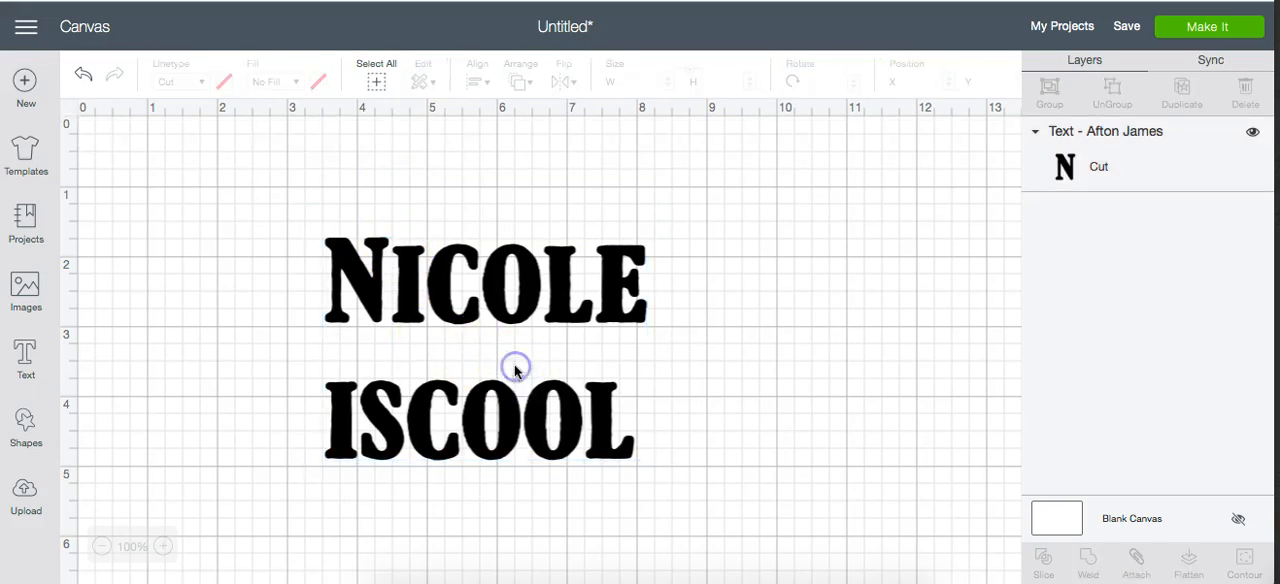
{"action": "double_click", "coordinate": [571, 297]}
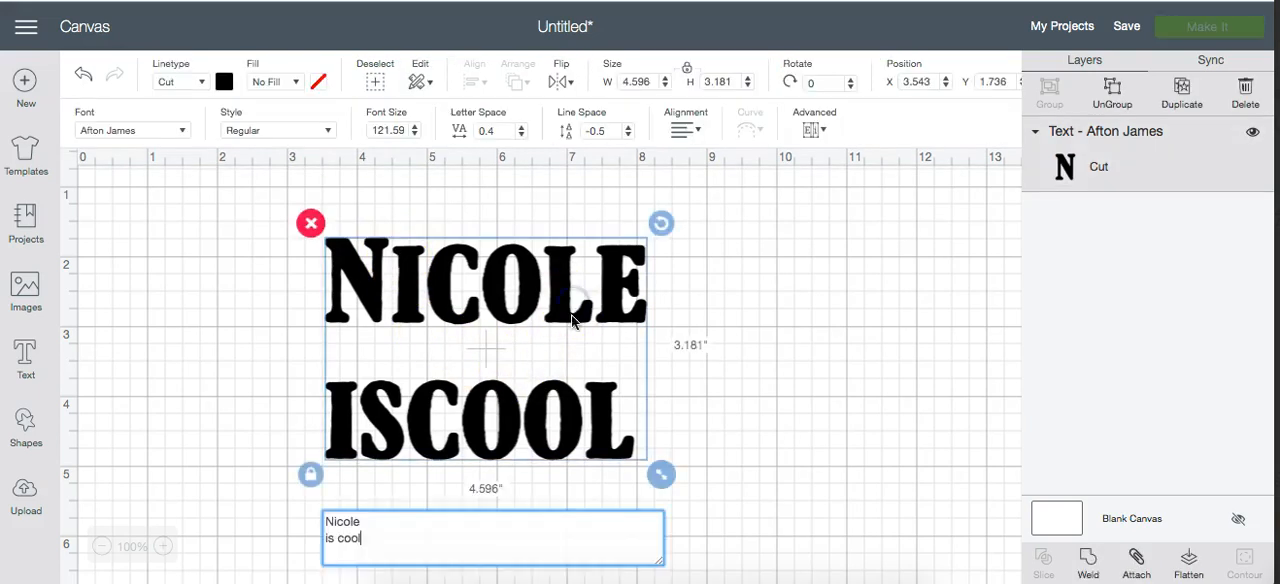
{"action": "left_click_drag", "start_coordinate": [363, 534], "coordinate": [318, 540]}
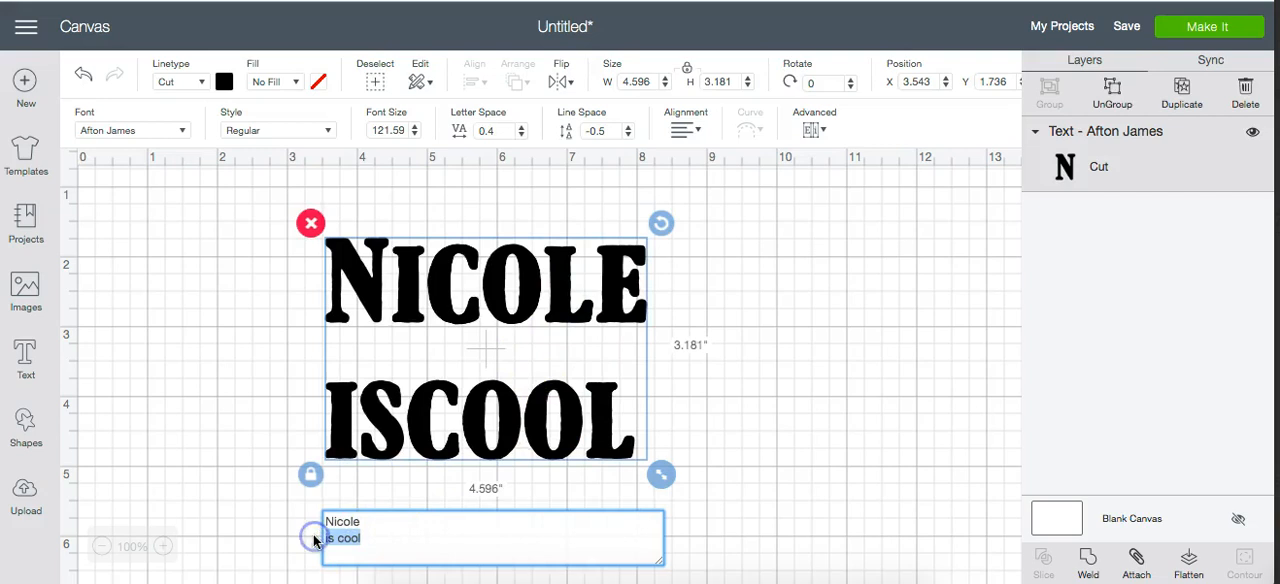
{"action": "key", "text": "BackSpace"}
{"action": "key", "text": "BackSpace"}
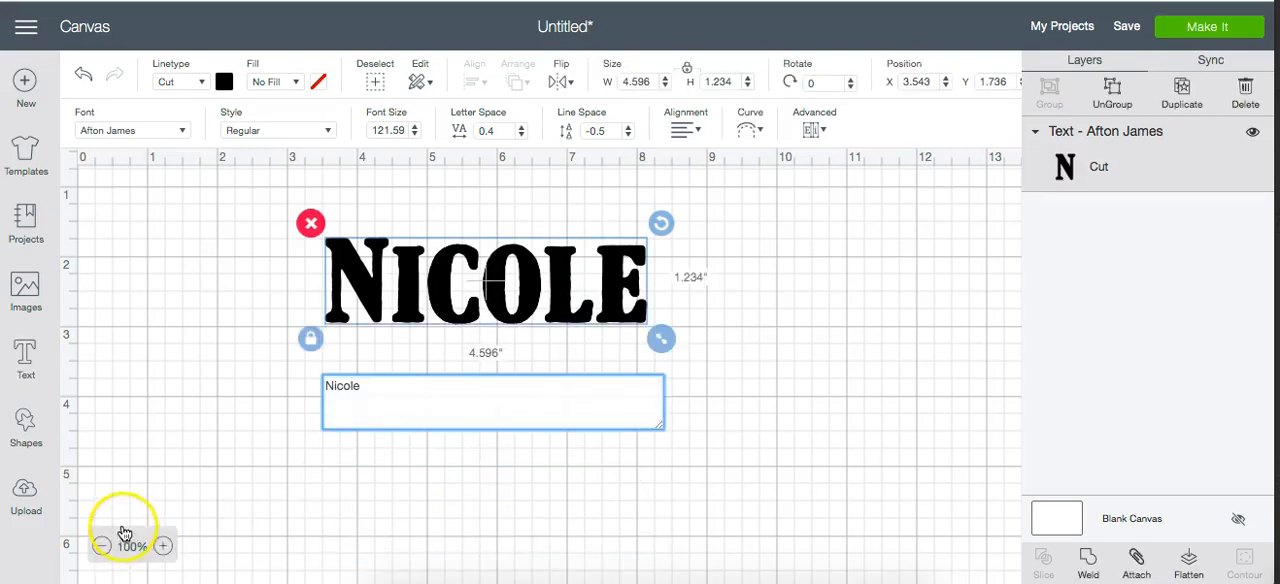
{"action": "left_click", "coordinate": [110, 420]}
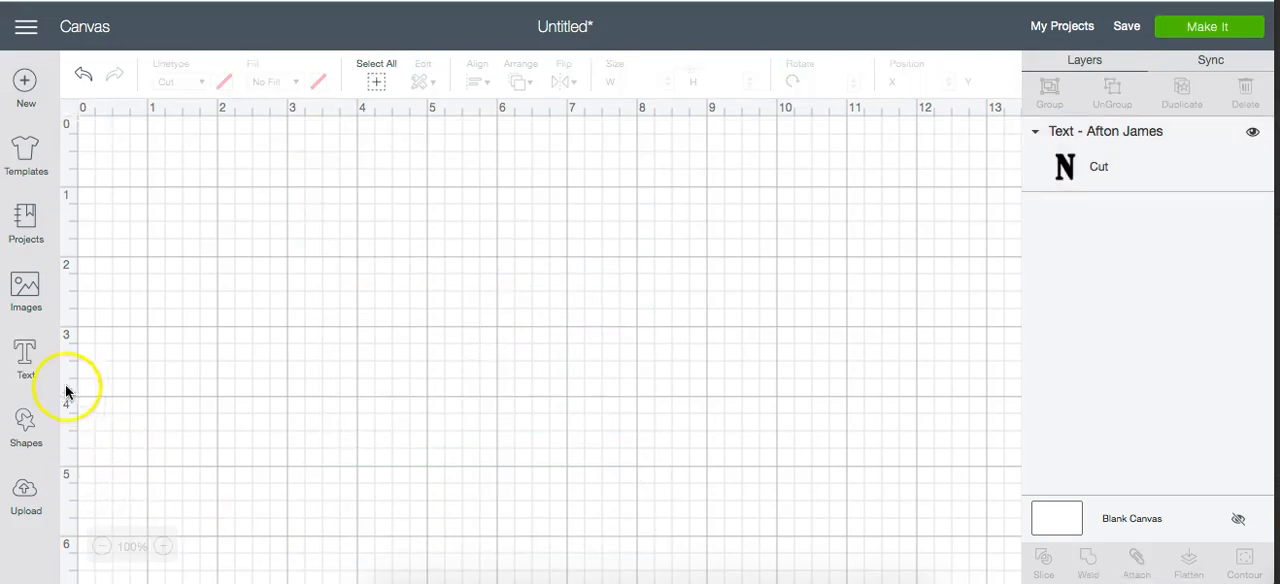
- Add a separate text object reading "is cool" to the canvas
{"action": "left_click", "coordinate": [26, 360]}
{"action": "type", "text": "i"}
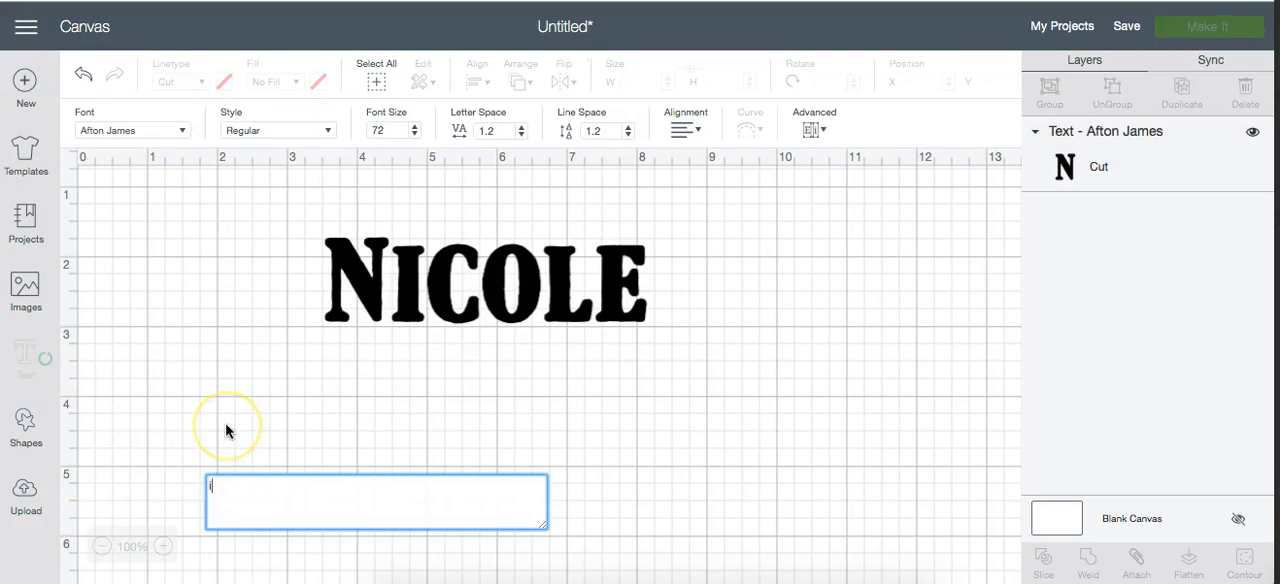
{"action": "type", "text": "s coll"}
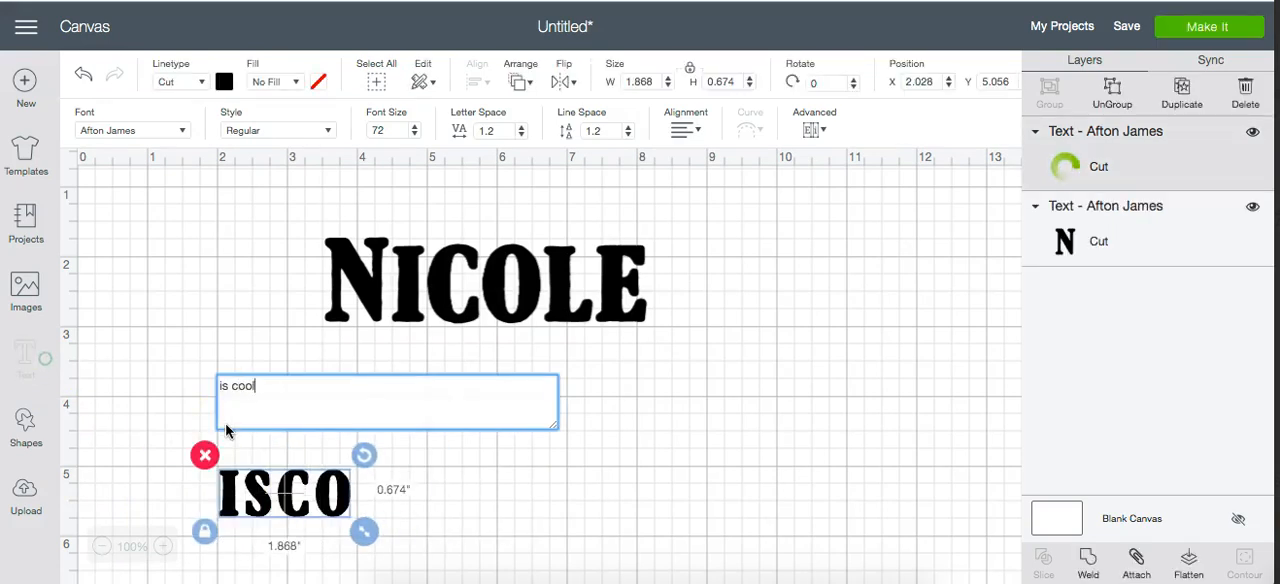
{"action": "left_click", "coordinate": [376, 492]}
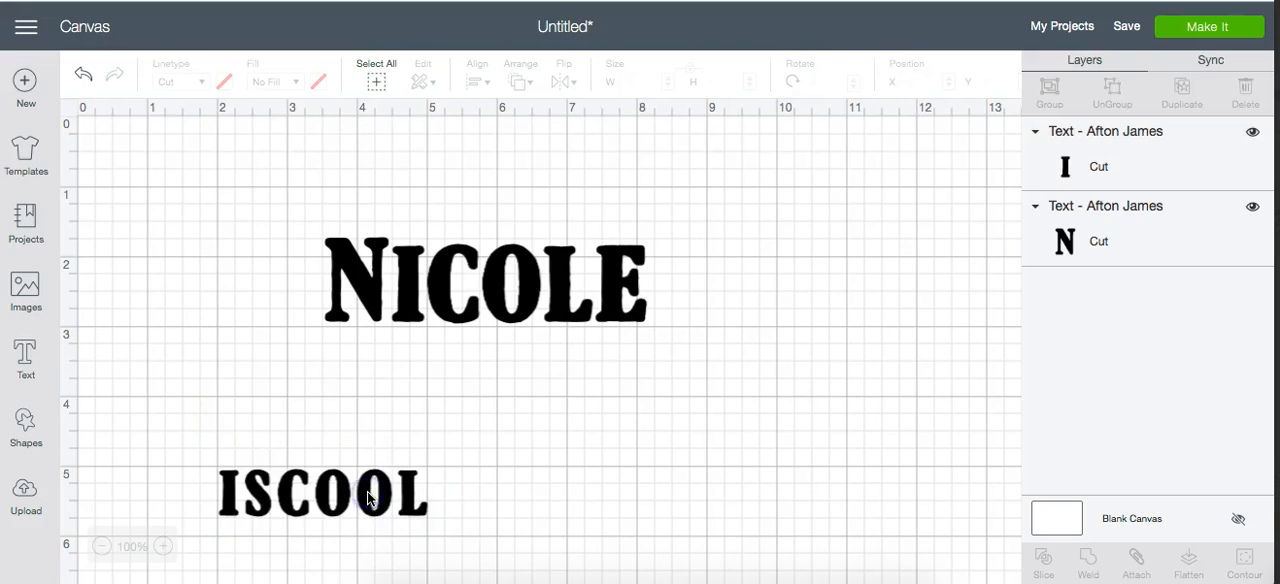
- Enlarge the "is cool" text to about 4.75 in wide and stack it directly below the name near the canvas's upper left
{"action": "left_click_drag", "start_coordinate": [408, 509], "coordinate": [516, 377]}
{"action": "left_click_drag", "start_coordinate": [550, 411], "coordinate": [676, 494]}
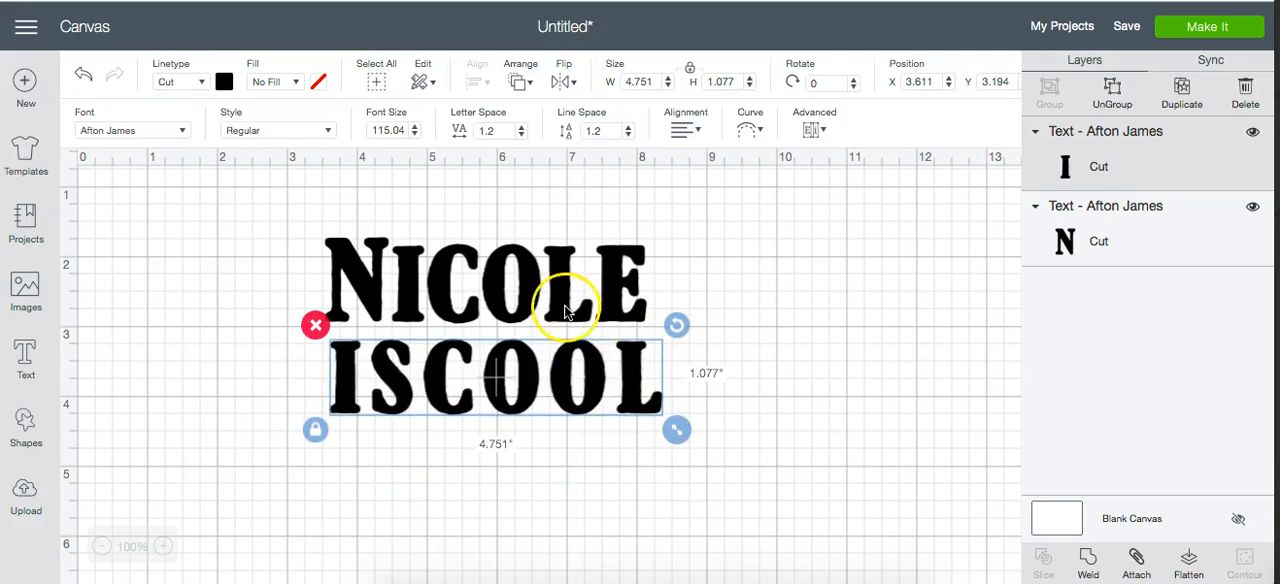
{"action": "left_click", "coordinate": [565, 312]}
{"action": "left_click_drag", "start_coordinate": [565, 312], "coordinate": [497, 236]}
{"action": "left_click_drag", "start_coordinate": [520, 352], "coordinate": [481, 312]}
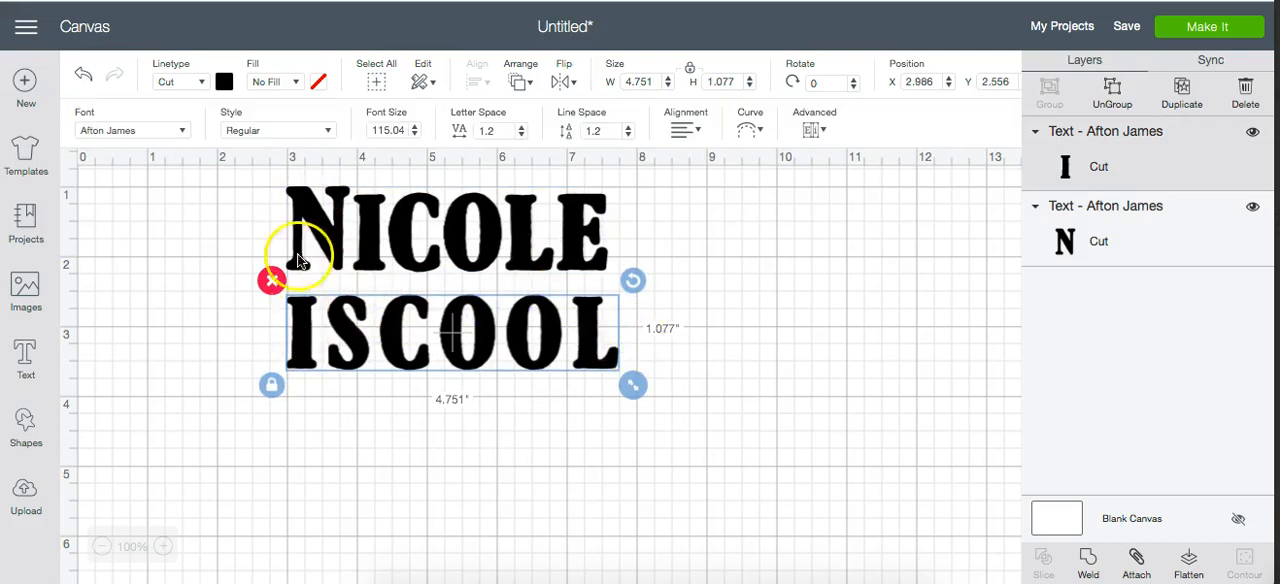
- Match the widths of the stacked texts by enlarging the name to about 4.96 in and "is cool" to about 4.99 in
{"action": "left_click", "coordinate": [604, 275]}
{"action": "left_click_drag", "start_coordinate": [624, 289], "coordinate": [644, 320]}
{"action": "left_click", "coordinate": [586, 357]}
{"action": "left_click_drag", "start_coordinate": [634, 405], "coordinate": [650, 411]}
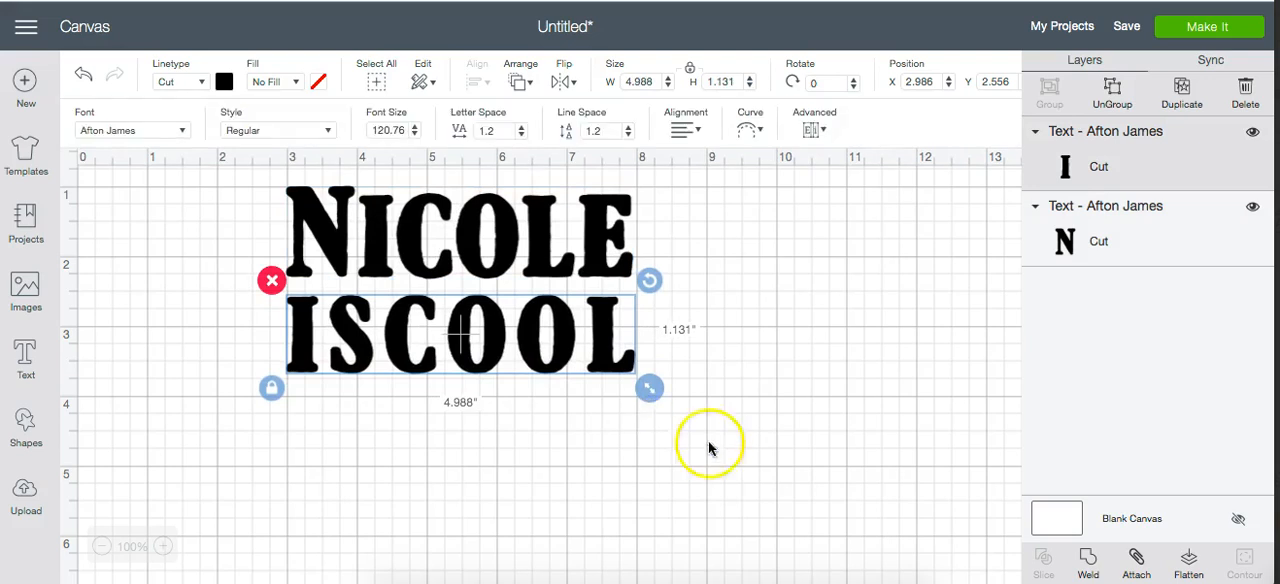
- Add a second line "is cool" to the name text and move the separate "is cool" text clear of it, to about X 7.81, Y 4.94
{"action": "left_click", "coordinate": [764, 470]}
{"action": "left_click_drag", "start_coordinate": [567, 350], "coordinate": [660, 460]}
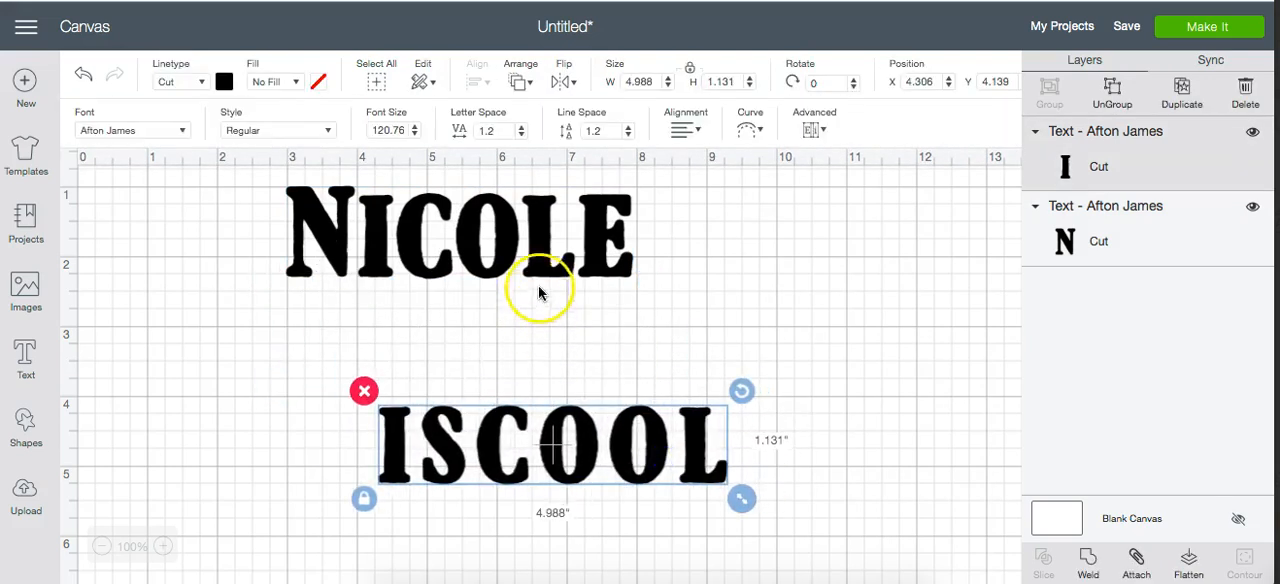
{"action": "left_click", "coordinate": [601, 267]}
{"action": "double_click", "coordinate": [601, 267]}
{"action": "left_click", "coordinate": [569, 355]}
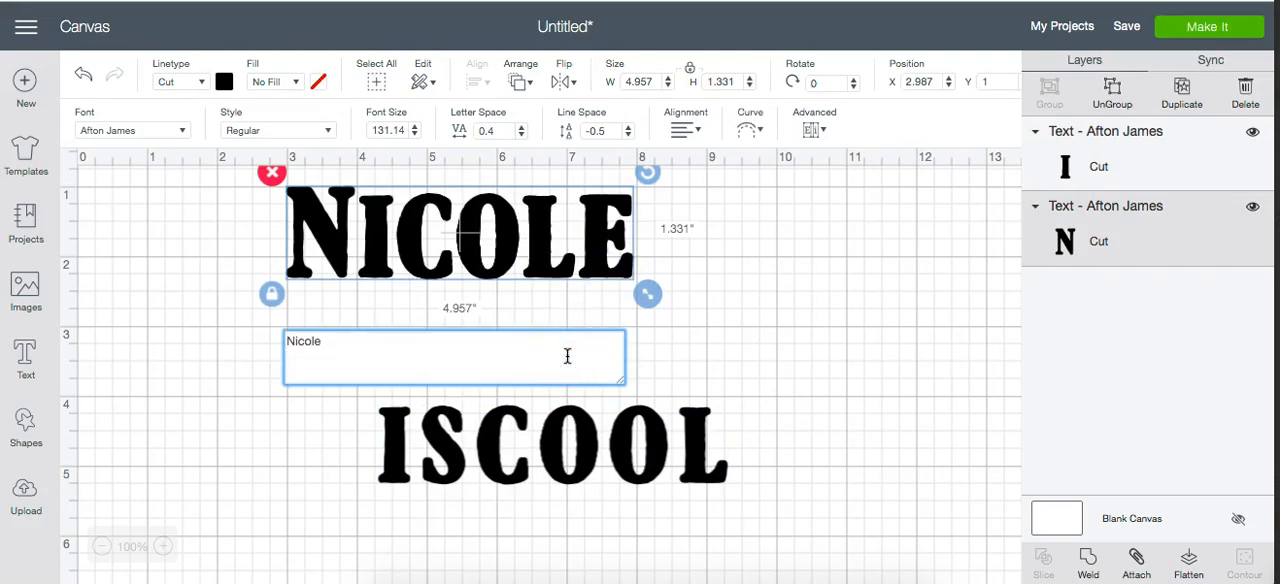
{"action": "key", "text": "Return"}
{"action": "type", "text": "is cool"}
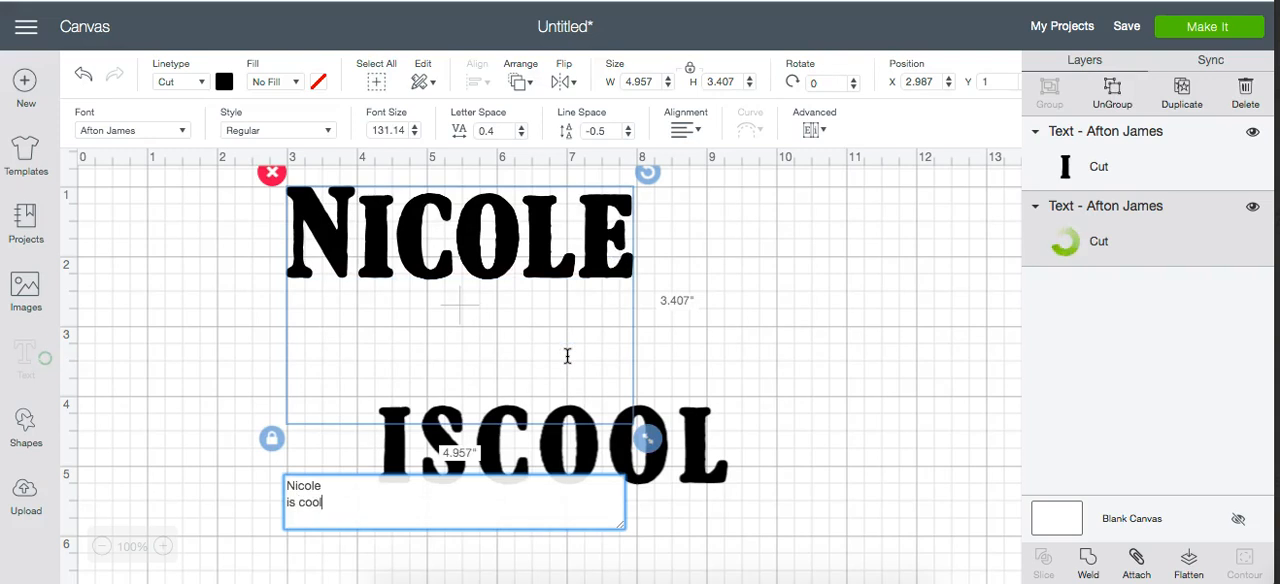
{"action": "left_click", "coordinate": [623, 443]}
{"action": "left_click_drag", "start_coordinate": [705, 463], "coordinate": [952, 524]}
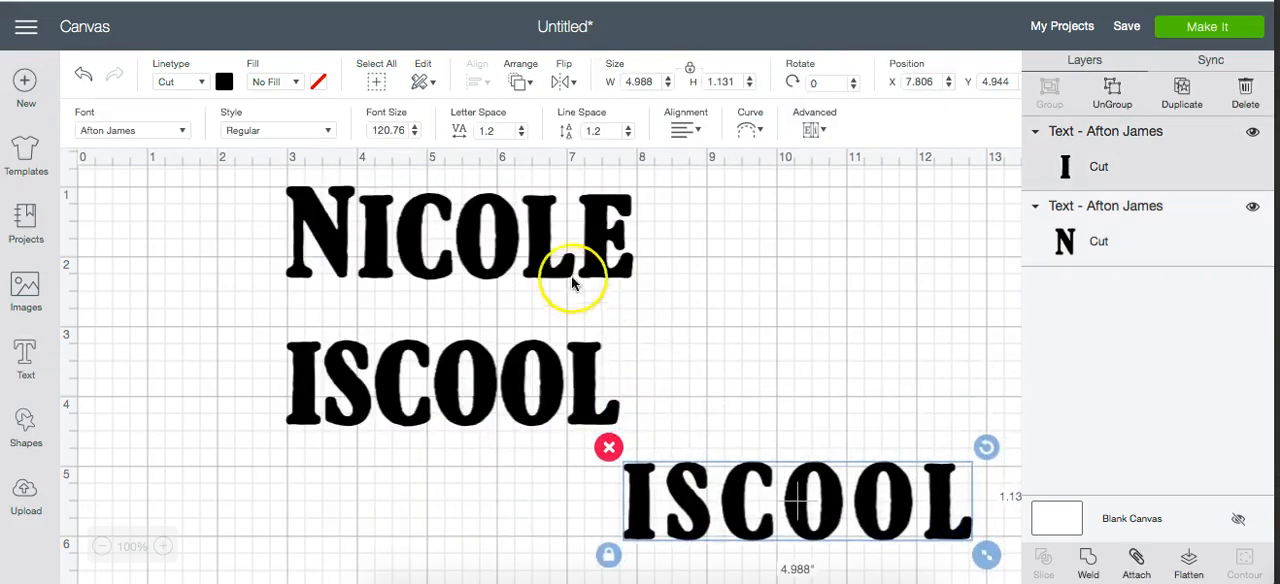
- Move the two-line name text to about X 2.75, Y 0.64 and center-align its lines
{"action": "left_click_drag", "start_coordinate": [562, 268], "coordinate": [546, 243]}
{"action": "left_click", "coordinate": [692, 131]}
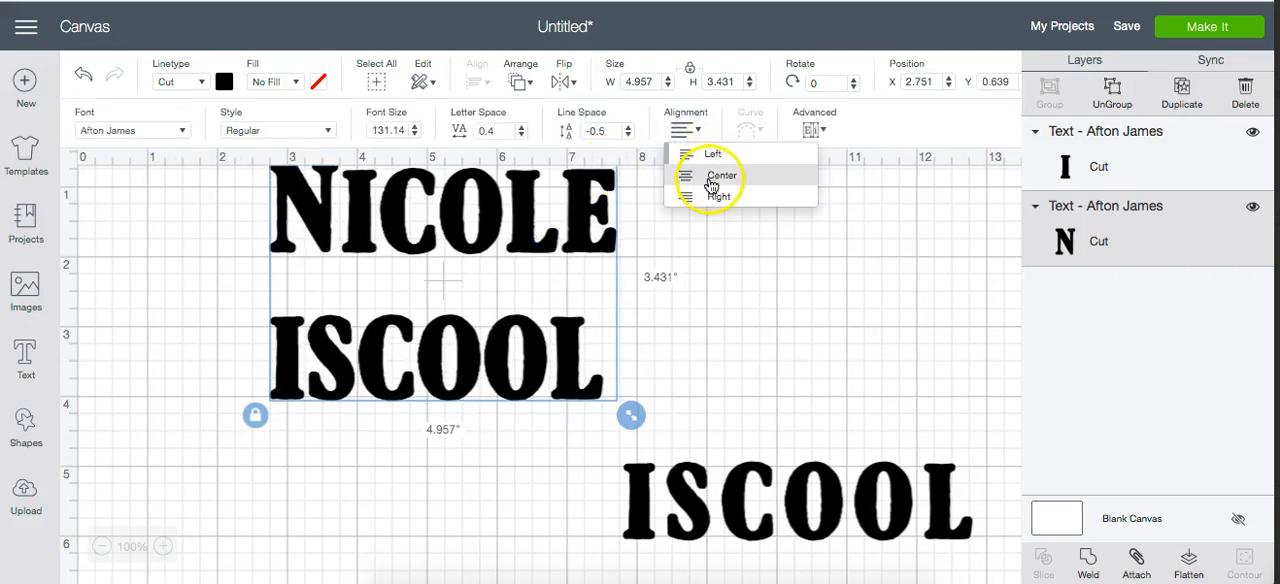
{"action": "left_click", "coordinate": [715, 177]}
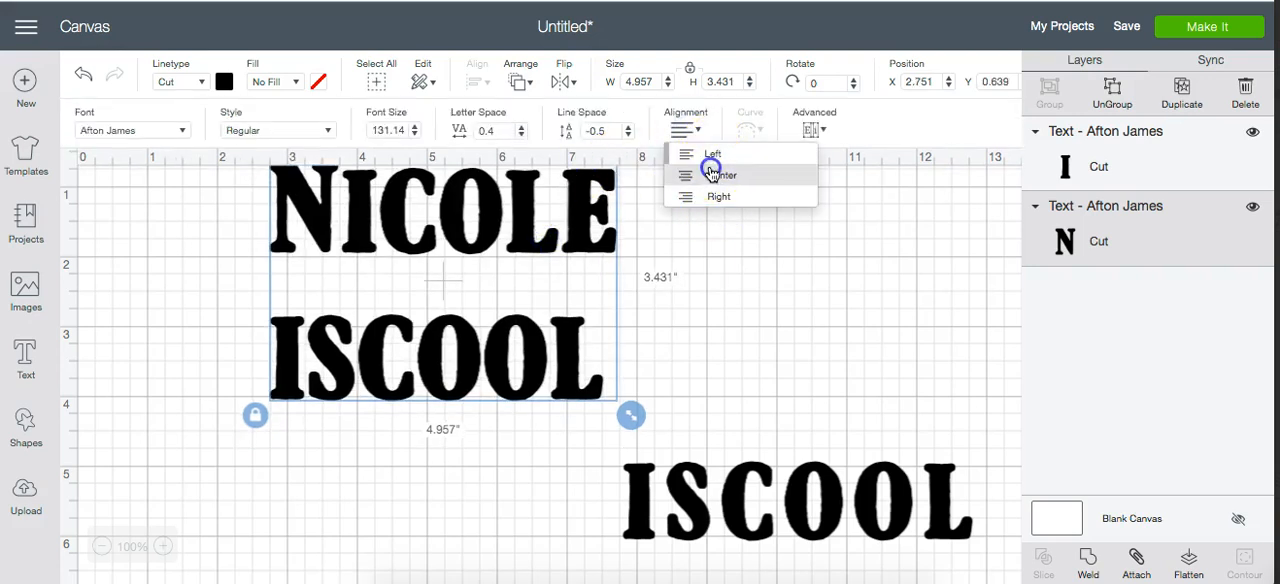
- Reduce the line space of the two-line name text to -2
{"action": "left_click", "coordinate": [631, 136]}
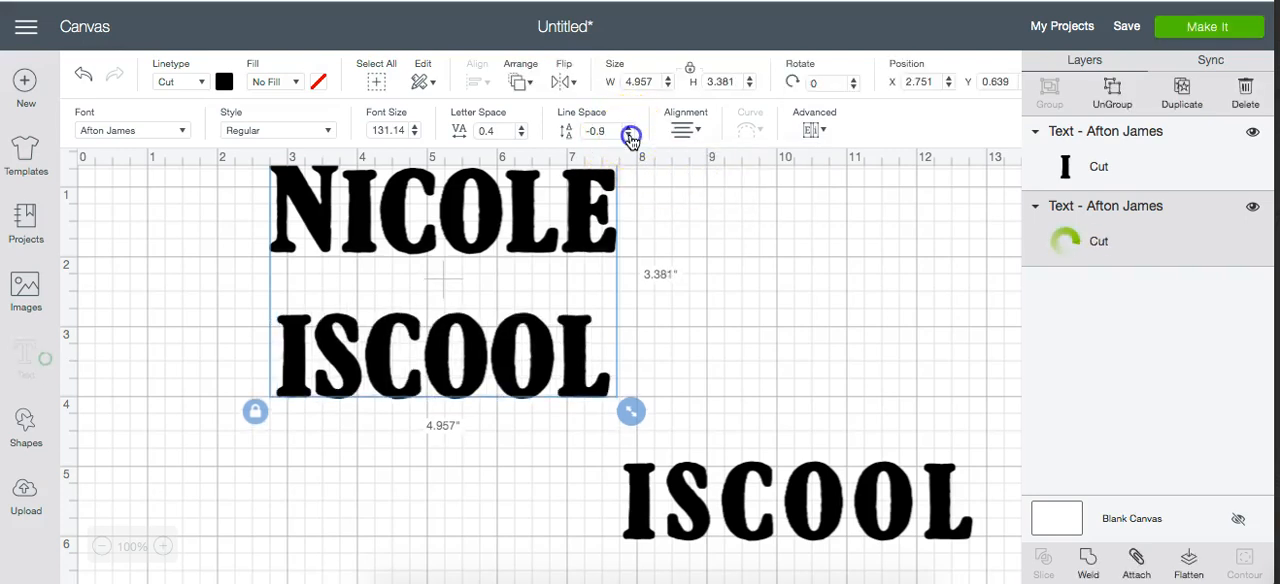
{"action": "left_click", "coordinate": [631, 136]}
{"action": "left_click", "coordinate": [630, 135]}
{"action": "left_click", "coordinate": [630, 135]}
{"action": "left_click", "coordinate": [630, 135]}
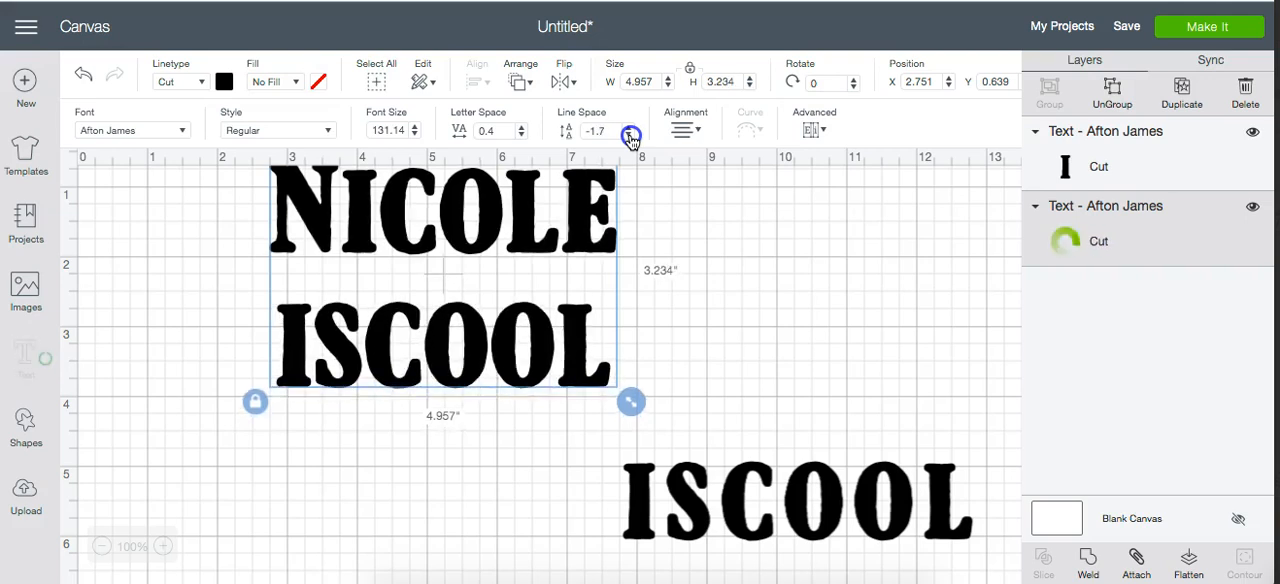
{"action": "left_click", "coordinate": [630, 135]}
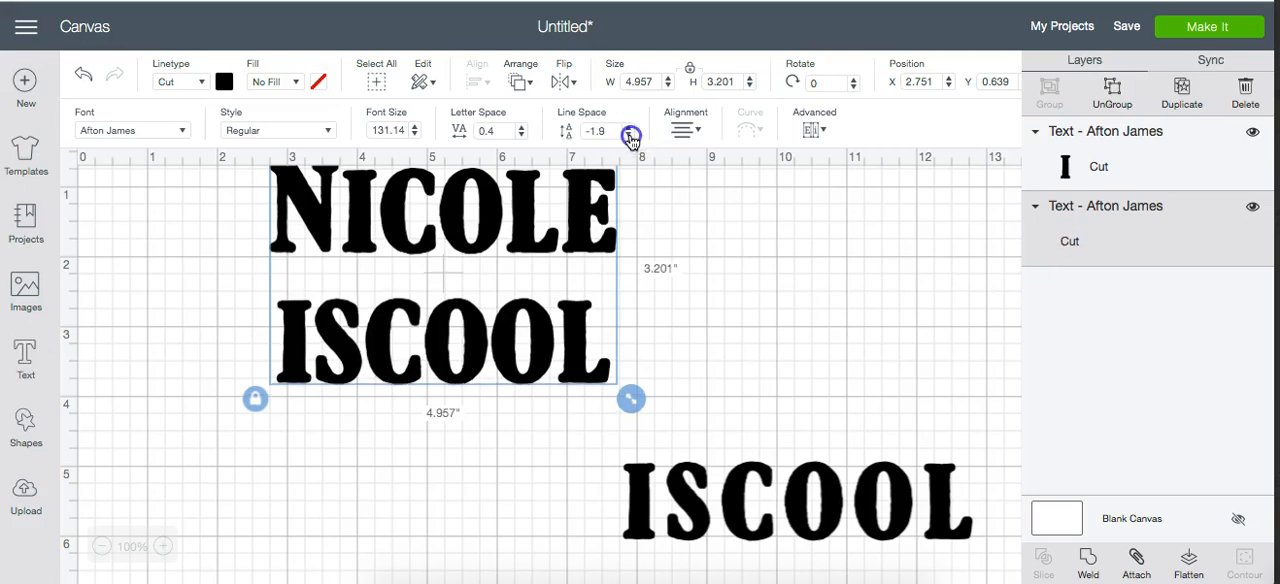
{"action": "left_click", "coordinate": [629, 135]}
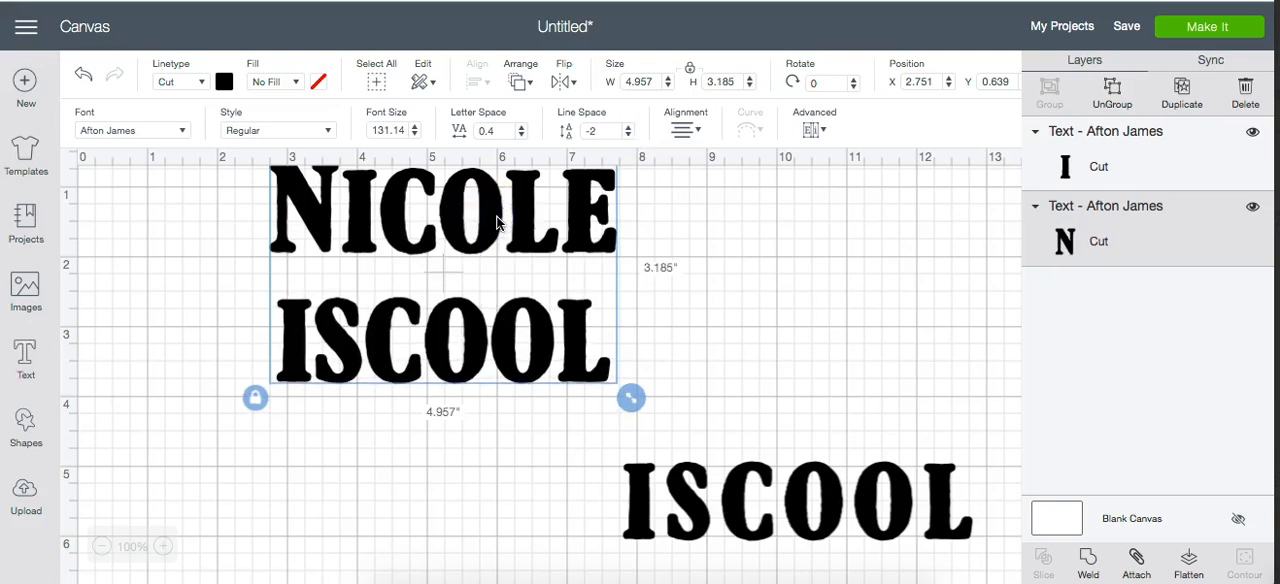
- Delete the second line from the name text and stack the separate "is cool" text below it, at about X 3.39, Y 2.83
{"action": "double_click", "coordinate": [493, 233]}
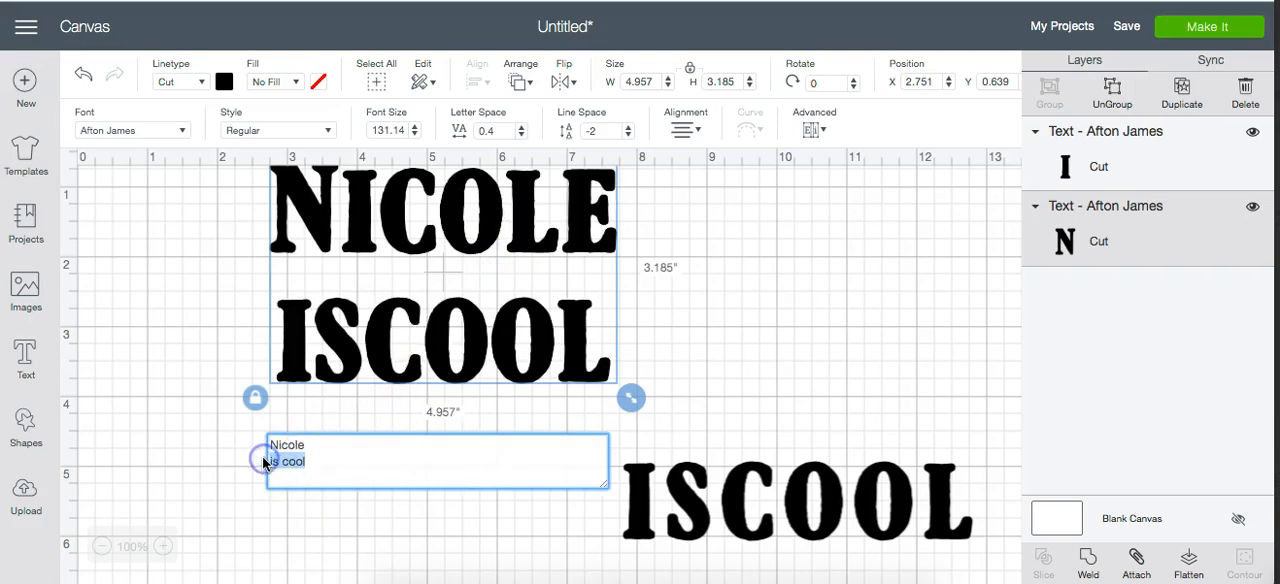
{"action": "key", "text": "BackSpace"}
{"action": "left_click", "coordinate": [577, 409]}
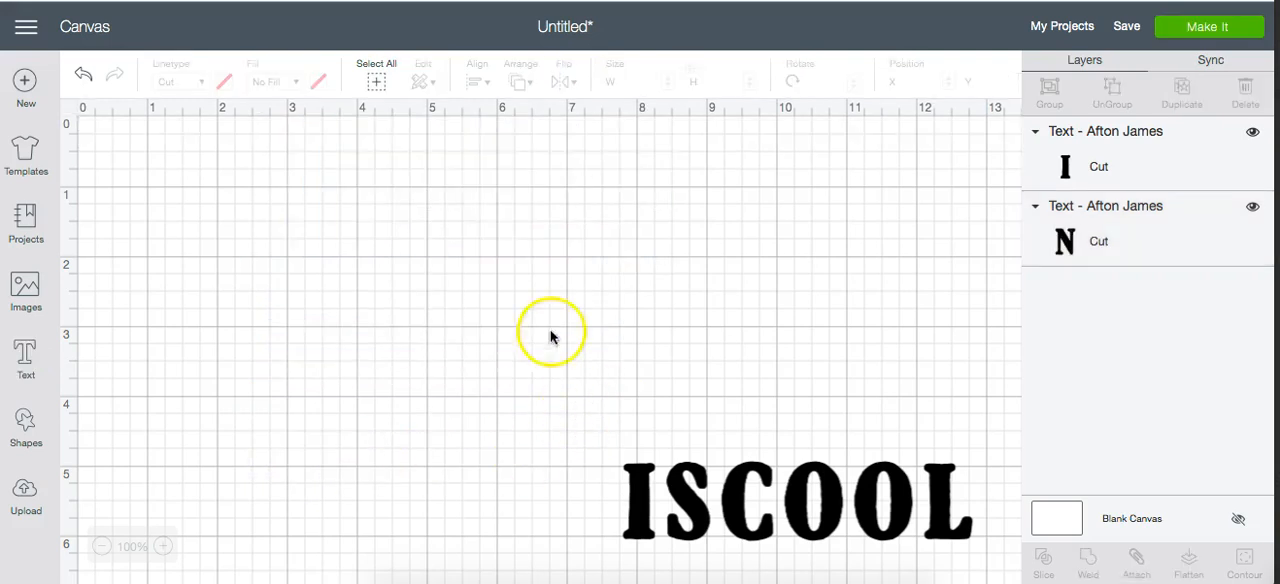
{"action": "left_click", "coordinate": [560, 265]}
{"action": "left_click_drag", "start_coordinate": [683, 497], "coordinate": [372, 350]}
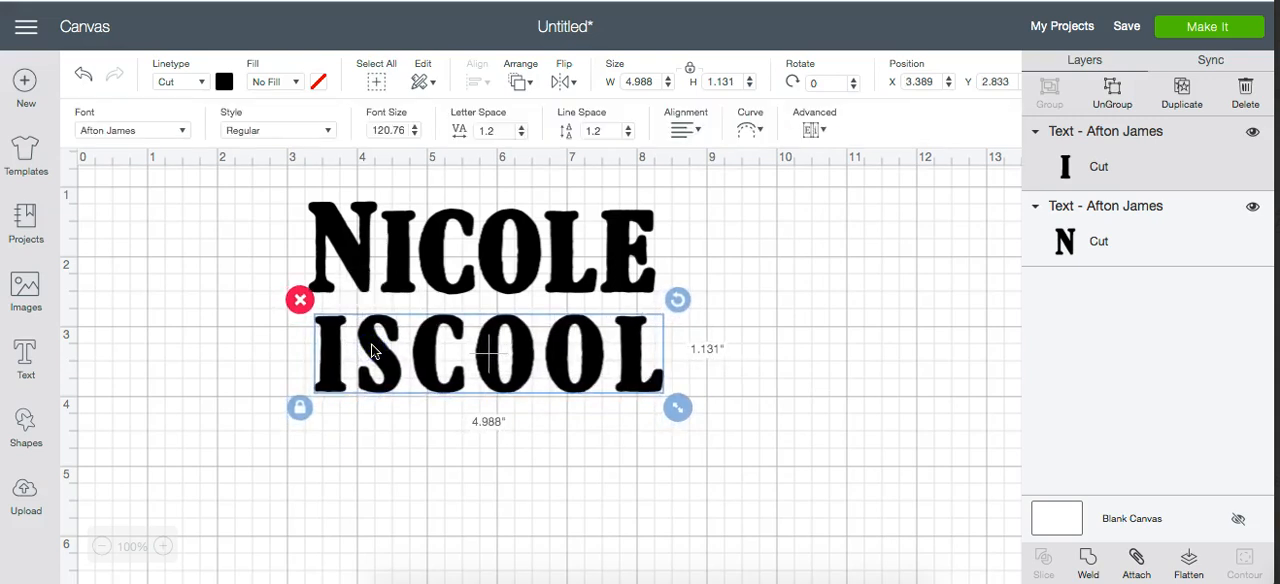
- Curve the name text into an upward arch and lower "is cool" to about X 3.38, Y 3.49 to clear it
{"action": "left_click", "coordinate": [748, 140]}
{"action": "left_click", "coordinate": [568, 258]}
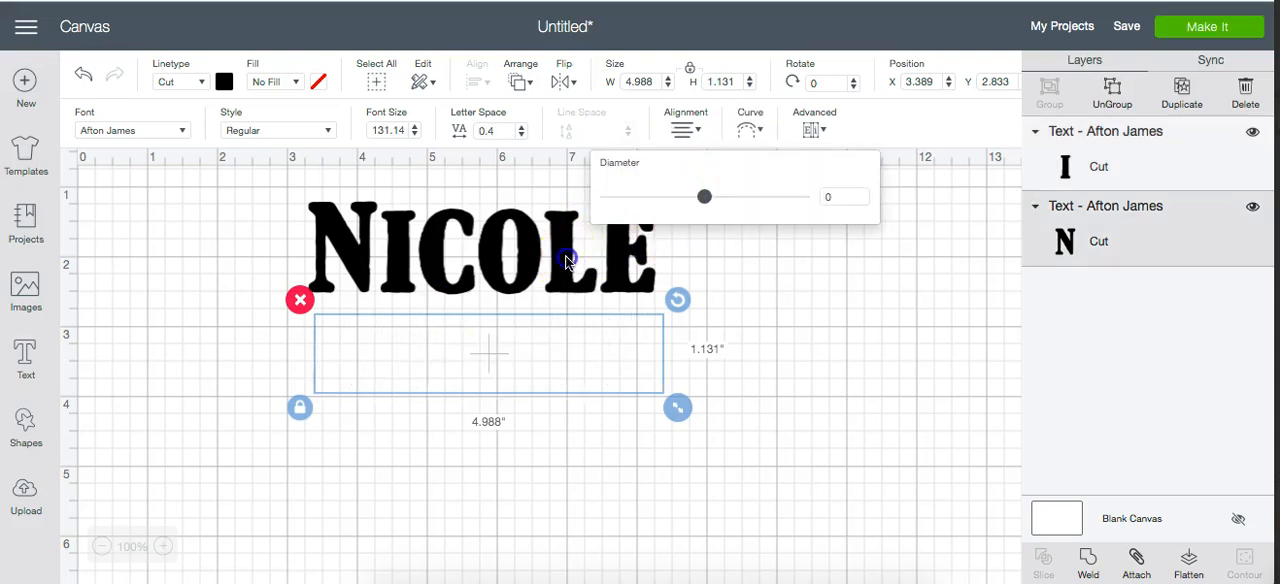
{"action": "left_click", "coordinate": [750, 130]}
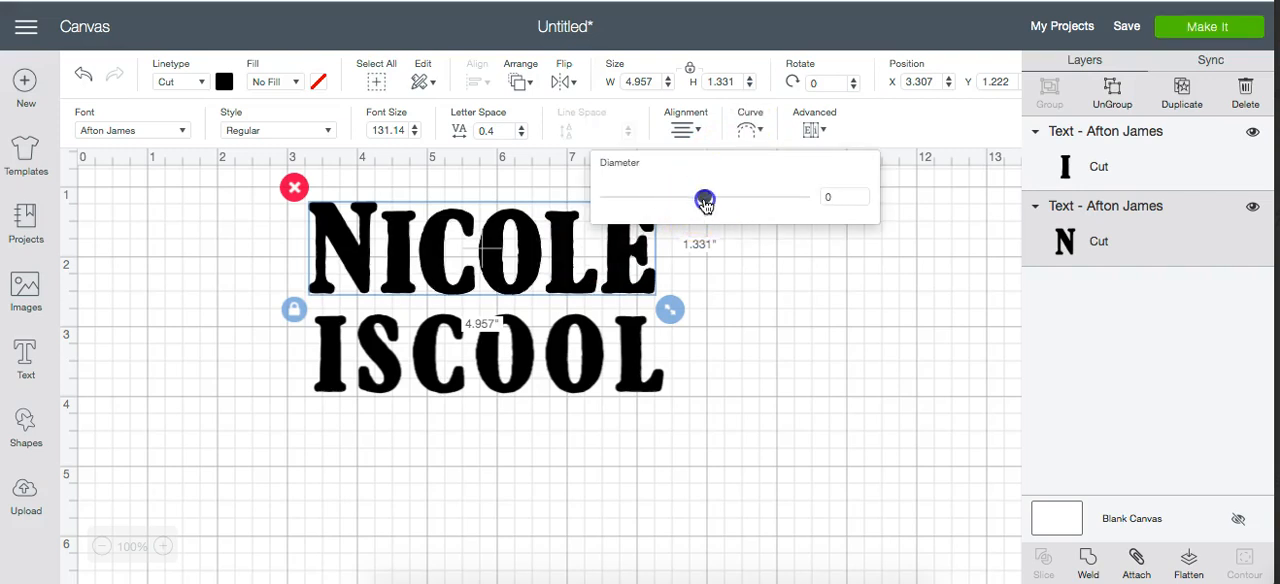
{"action": "left_click_drag", "start_coordinate": [708, 203], "coordinate": [766, 225]}
{"action": "left_click", "coordinate": [563, 380]}
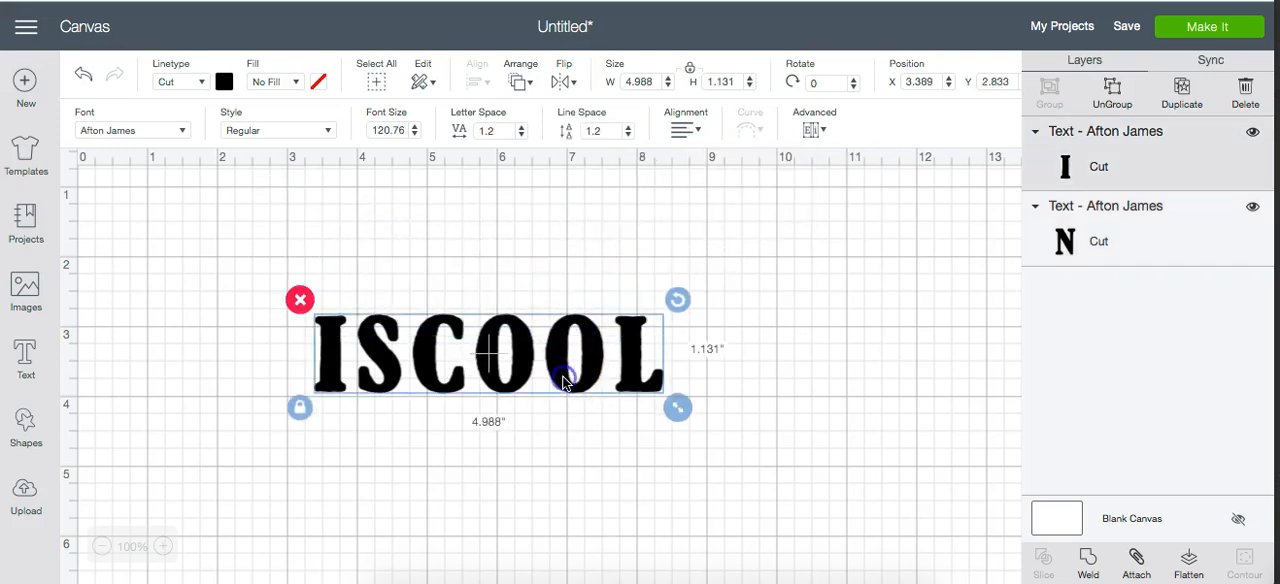
{"action": "left_click_drag", "start_coordinate": [563, 380], "coordinate": [563, 424]}
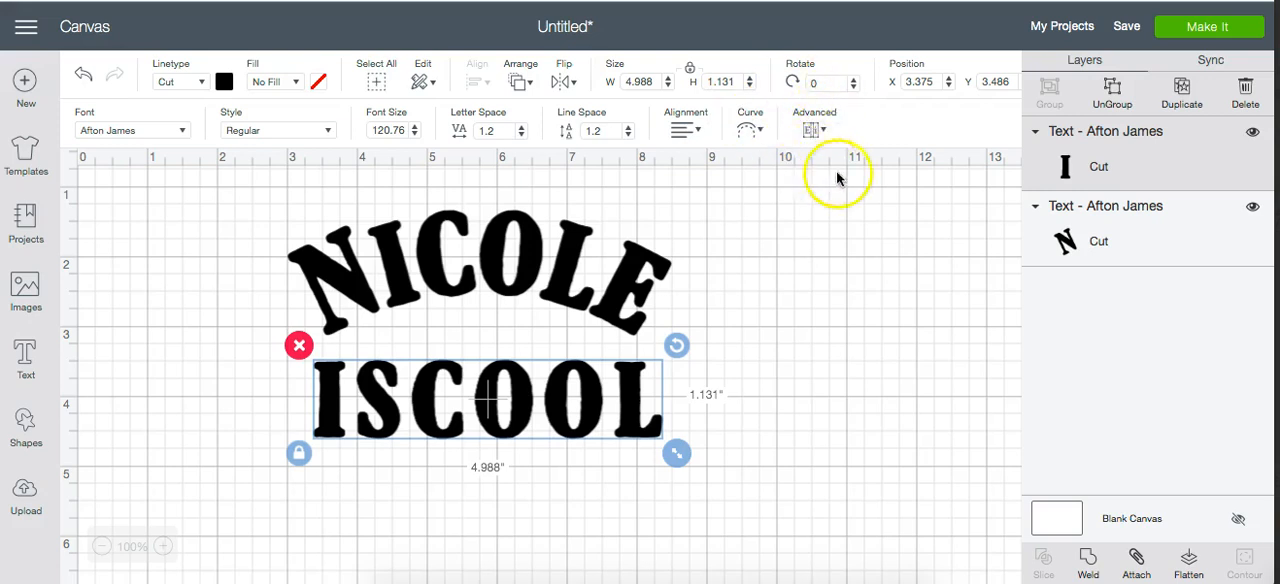
{"action": "left_click", "coordinate": [814, 130]}
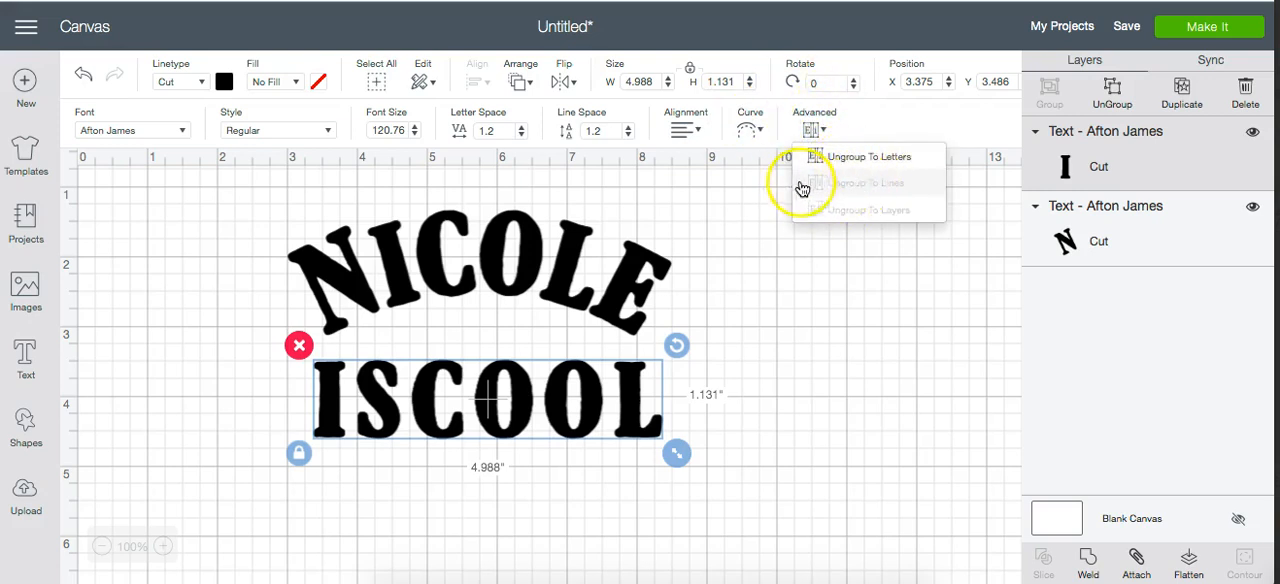
{"action": "left_click", "coordinate": [814, 129]}
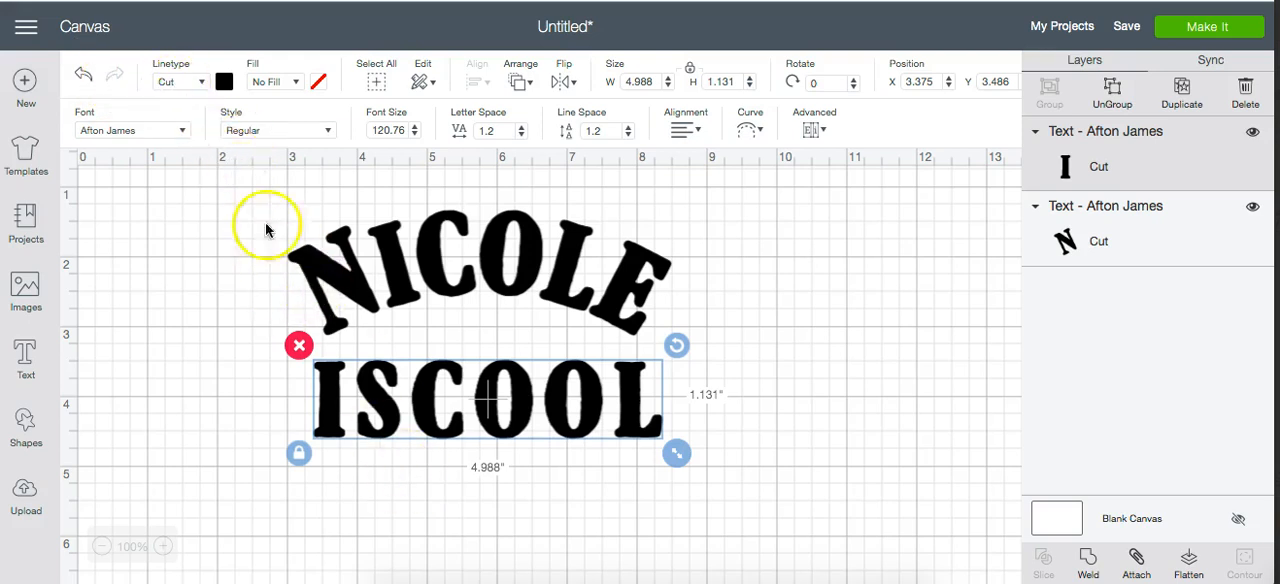
- Change the linetype of the "is cool" text to Draw
{"action": "left_click", "coordinate": [181, 84]}
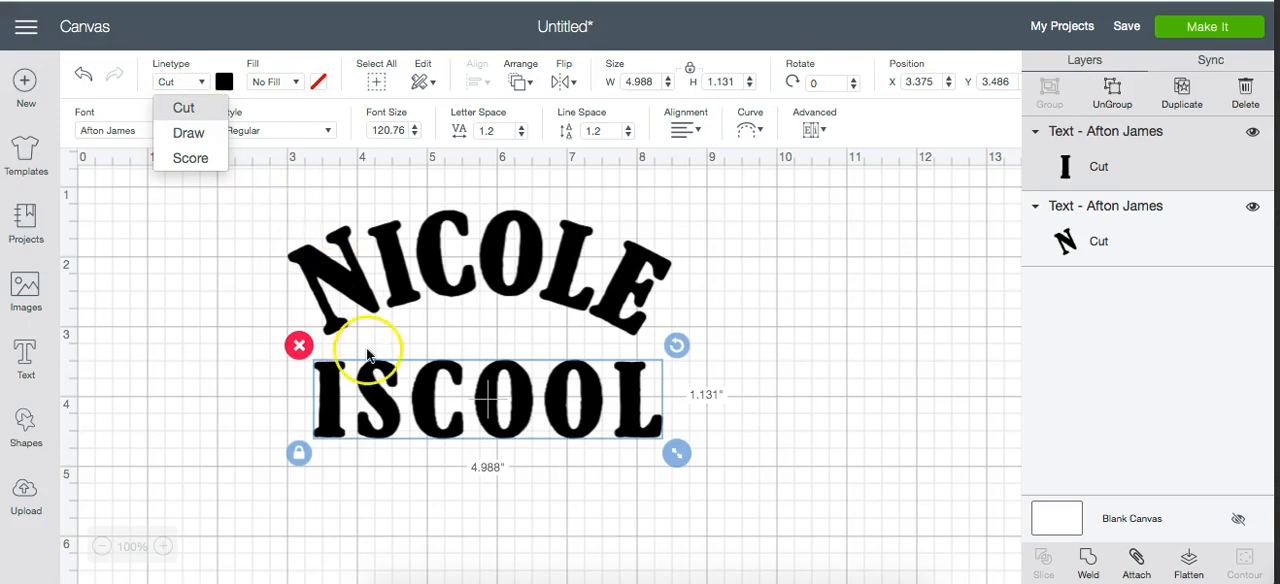
{"action": "left_click", "coordinate": [190, 134]}
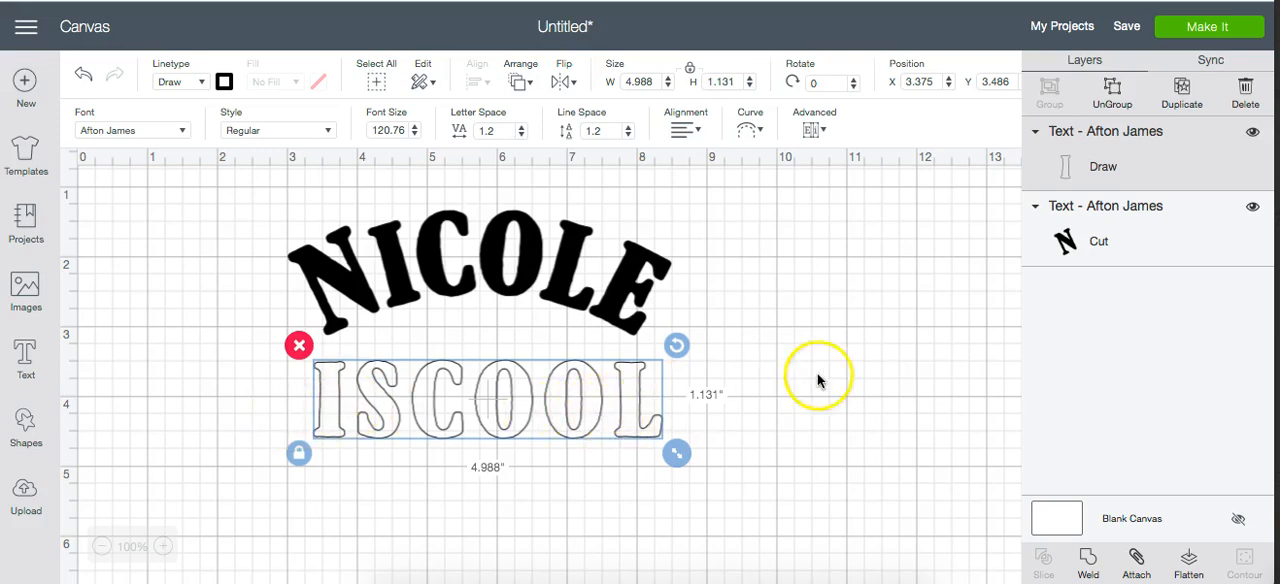
- Hide the name layer to preview the "is cool" drawing alone on the mat, and toggle the "is cool" layer's visibility on the canvas
{"action": "left_click", "coordinate": [1252, 209]}
{"action": "left_click", "coordinate": [1205, 30]}
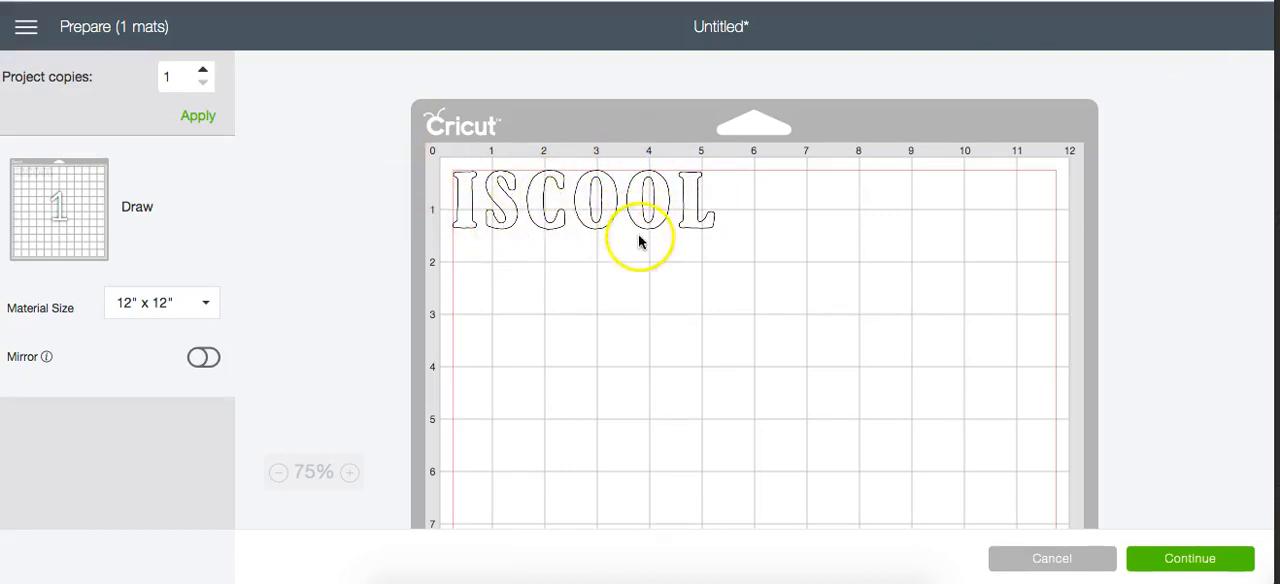
{"action": "left_click", "coordinate": [1059, 560]}
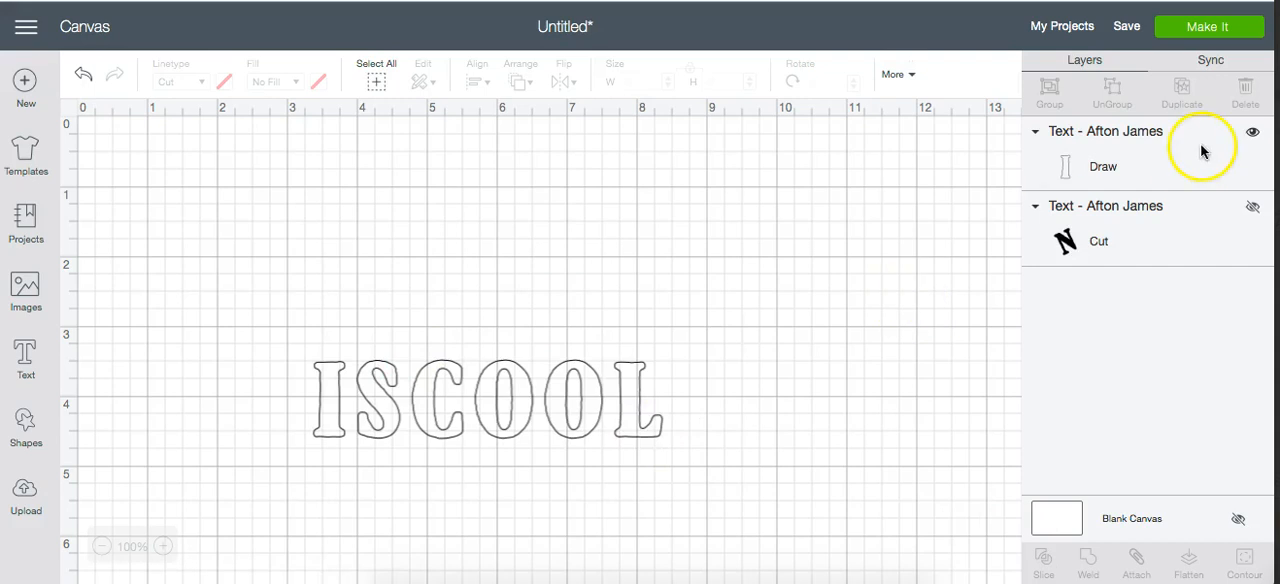
{"action": "left_click", "coordinate": [1252, 131]}
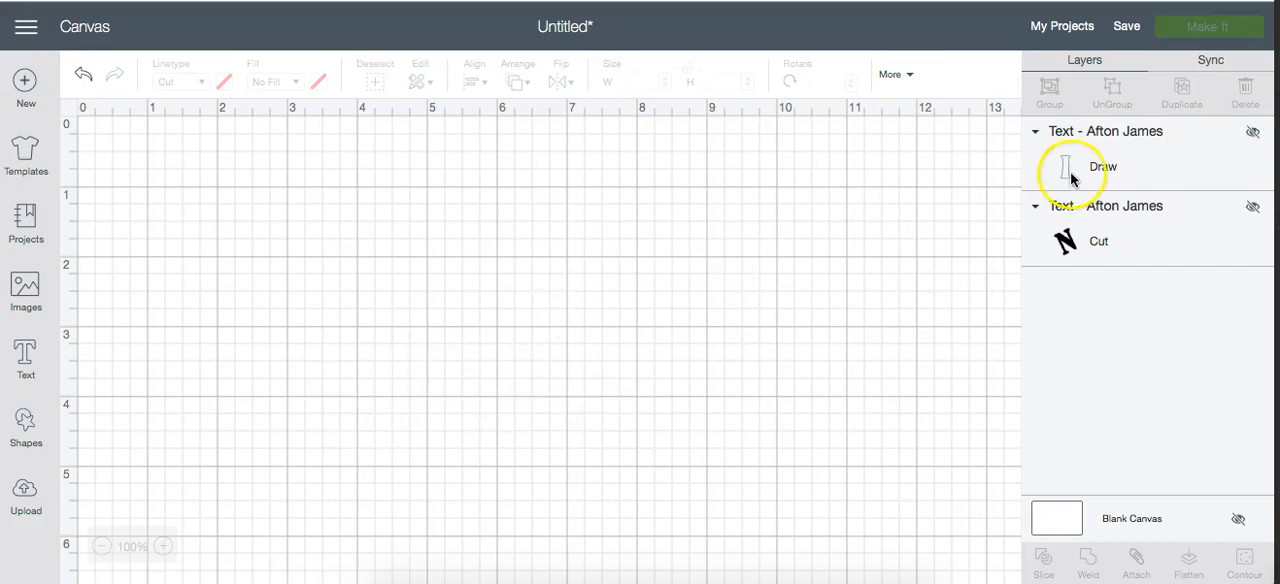
{"action": "left_click", "coordinate": [1255, 134]}
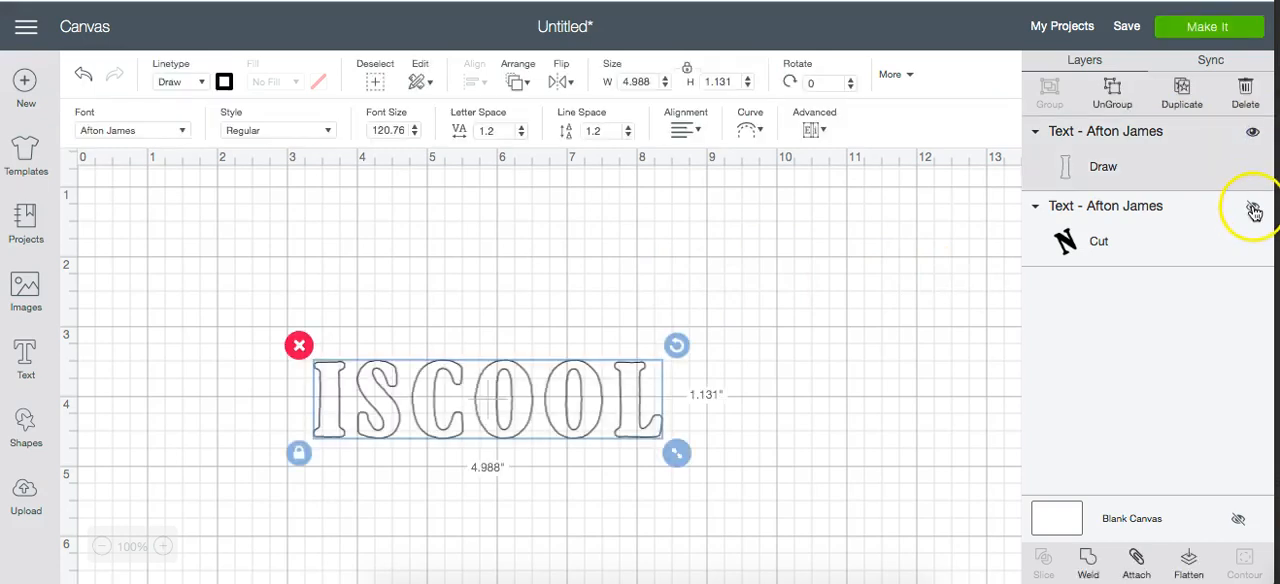
- Show the hidden name layer again and set its material color to red
{"action": "left_click", "coordinate": [1253, 208]}
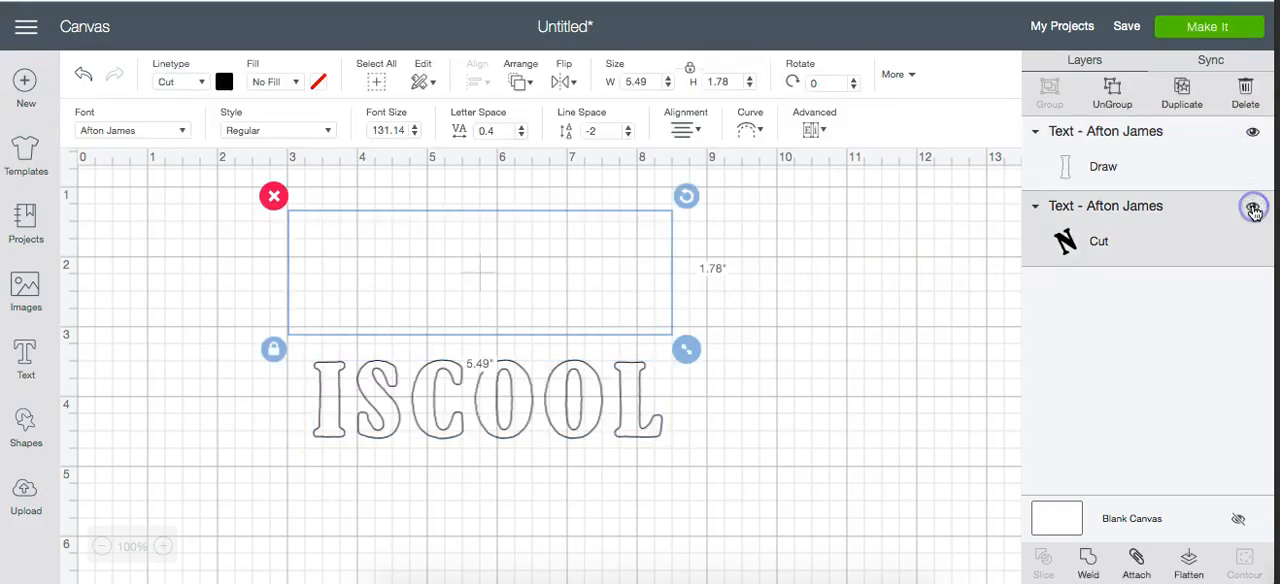
{"action": "left_click", "coordinate": [224, 82]}
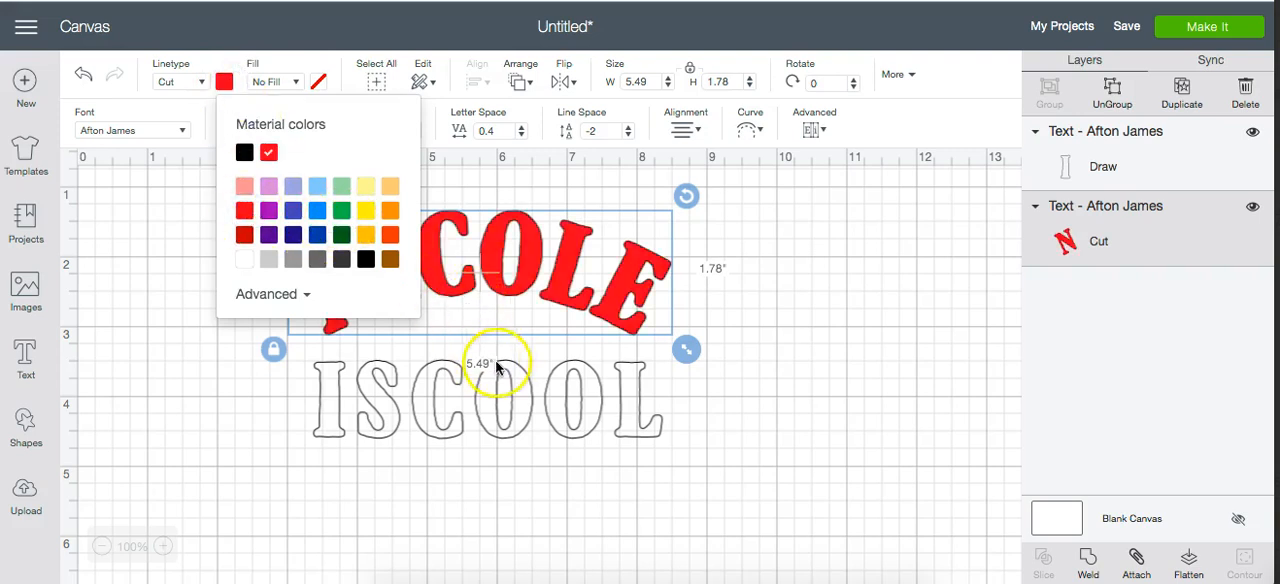
- Set the "is cool" text's linetype to Cut and its fill to Print
{"action": "left_click", "coordinate": [504, 398]}
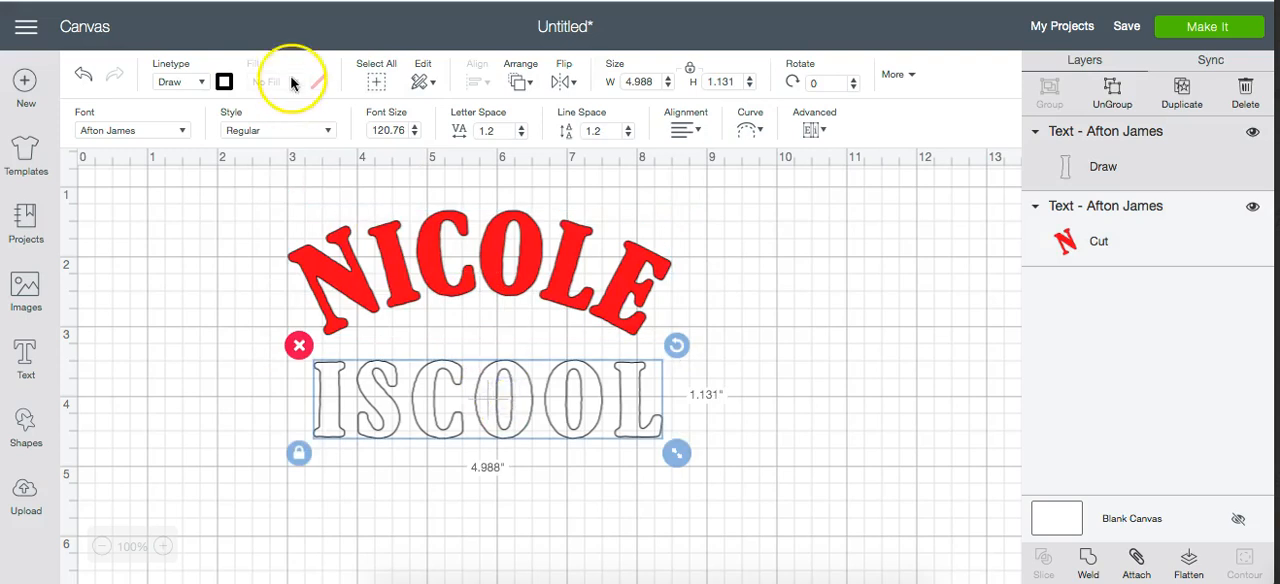
{"action": "left_click", "coordinate": [183, 82]}
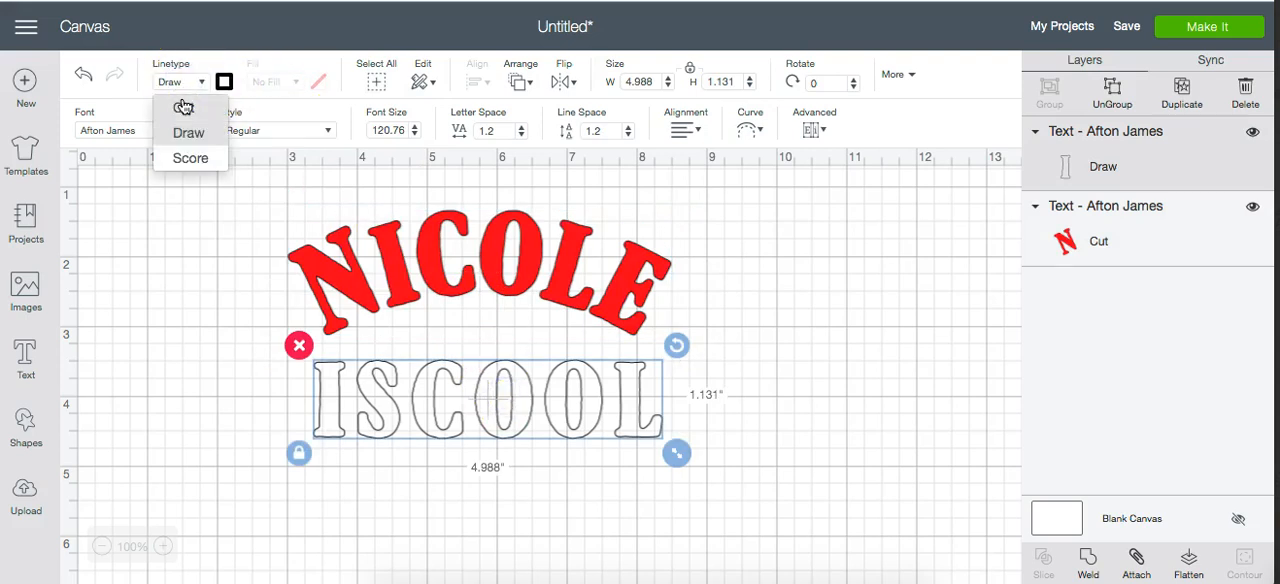
{"action": "left_click", "coordinate": [182, 111]}
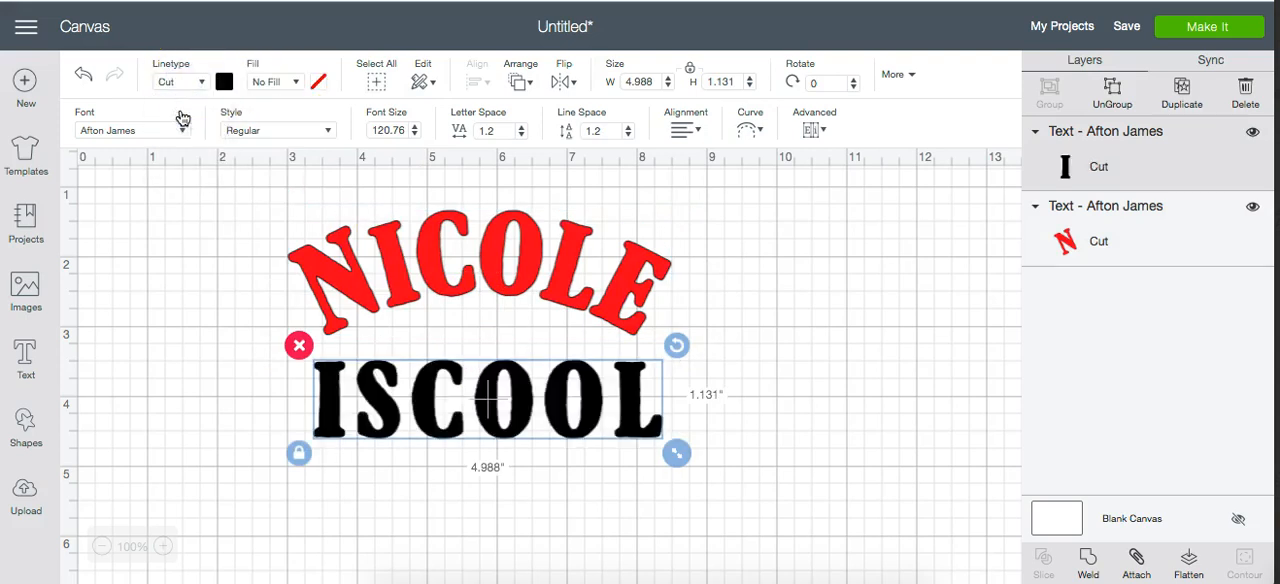
{"action": "left_click", "coordinate": [283, 84]}
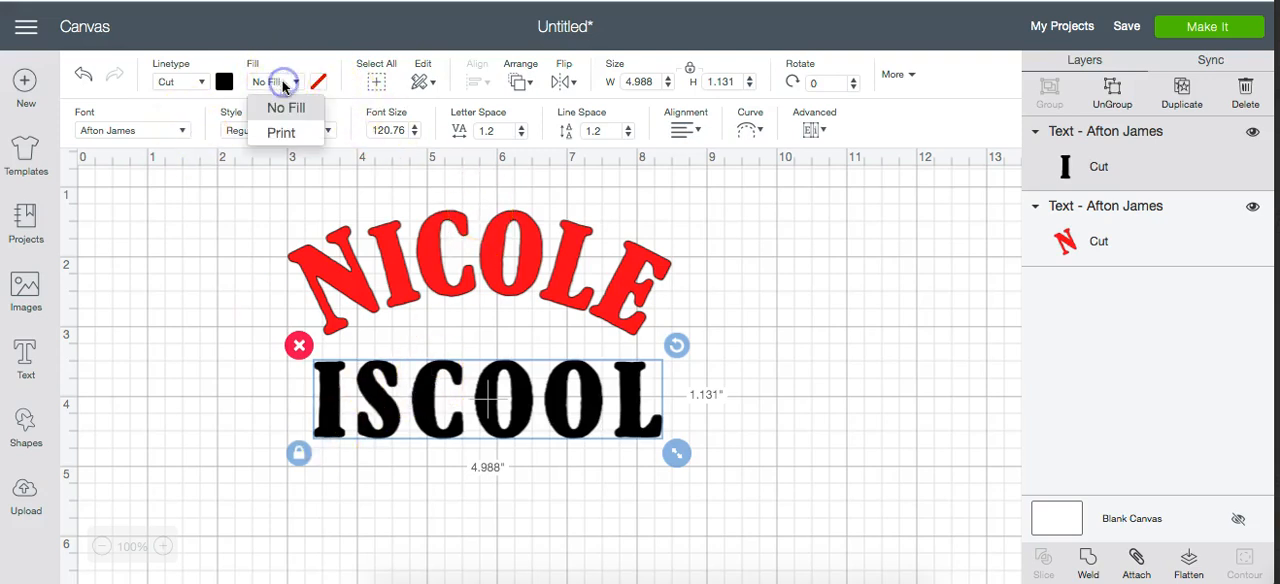
{"action": "left_click", "coordinate": [283, 135]}
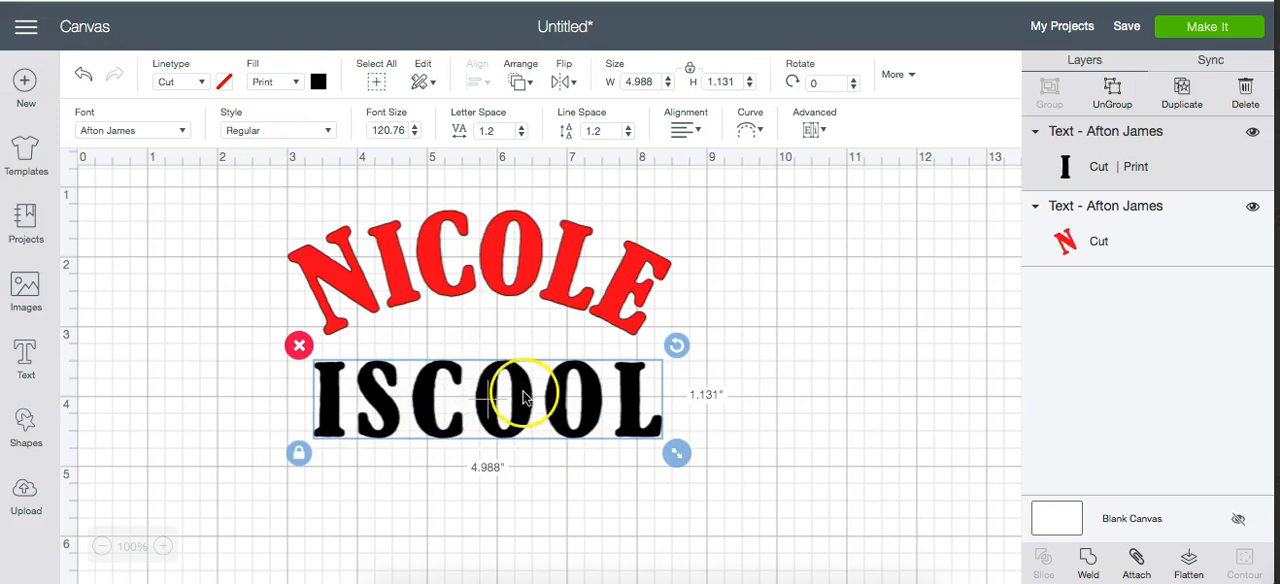
- Hide the name layer, preview the "is cool" text as print then cut on the mat, and show the name again
{"action": "left_click", "coordinate": [1253, 207]}
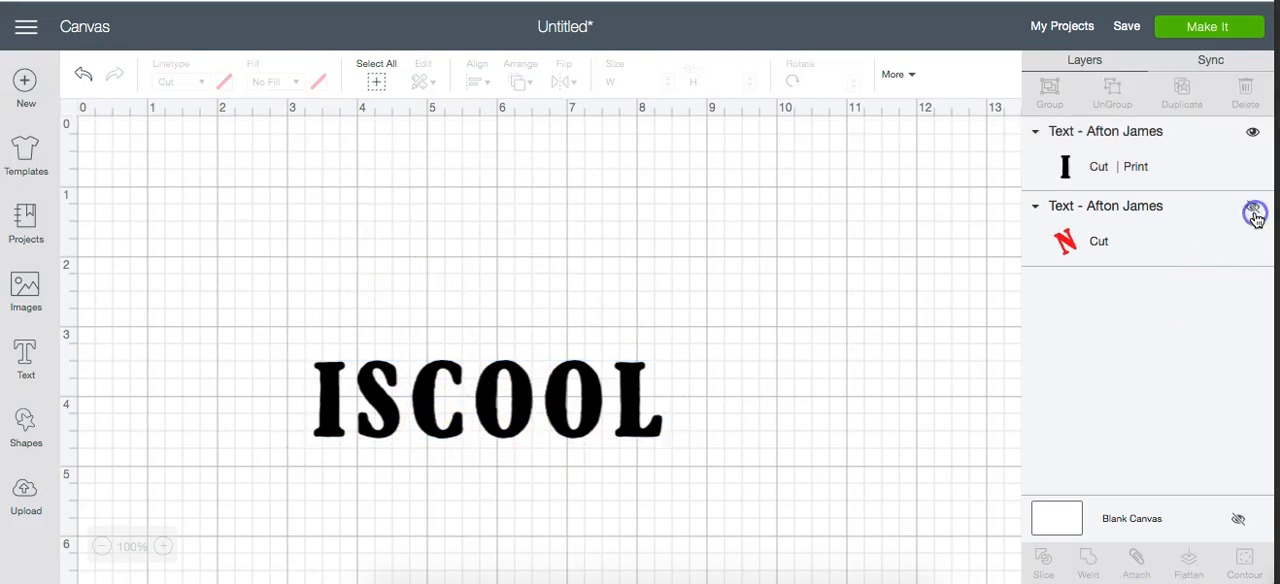
{"action": "left_click", "coordinate": [1207, 28]}
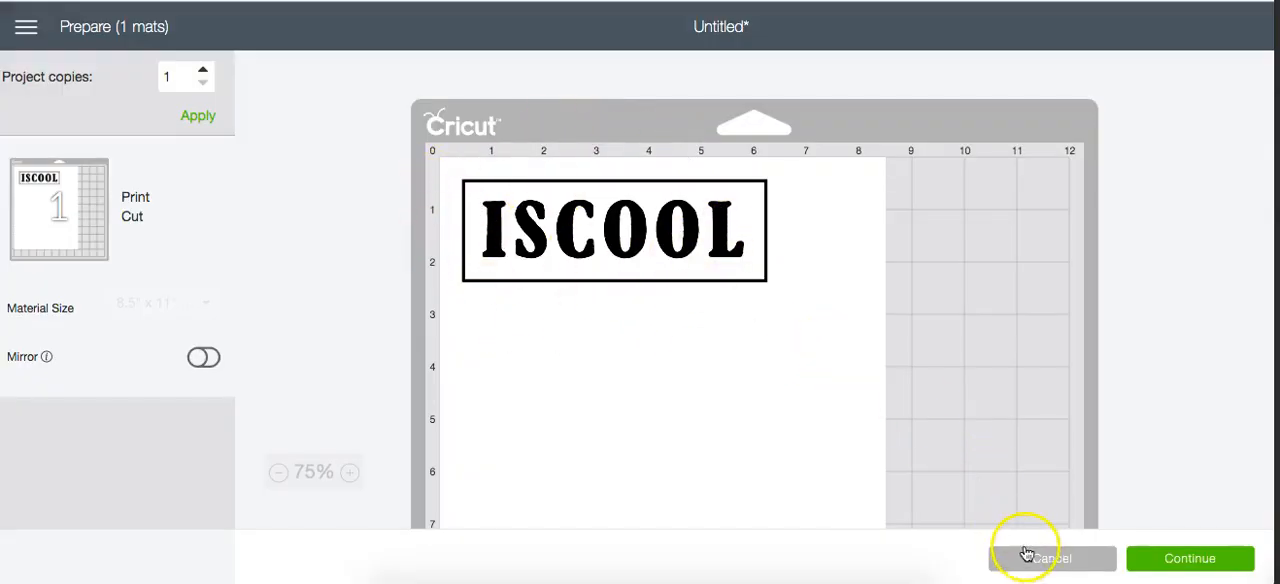
{"action": "left_click", "coordinate": [1051, 567]}
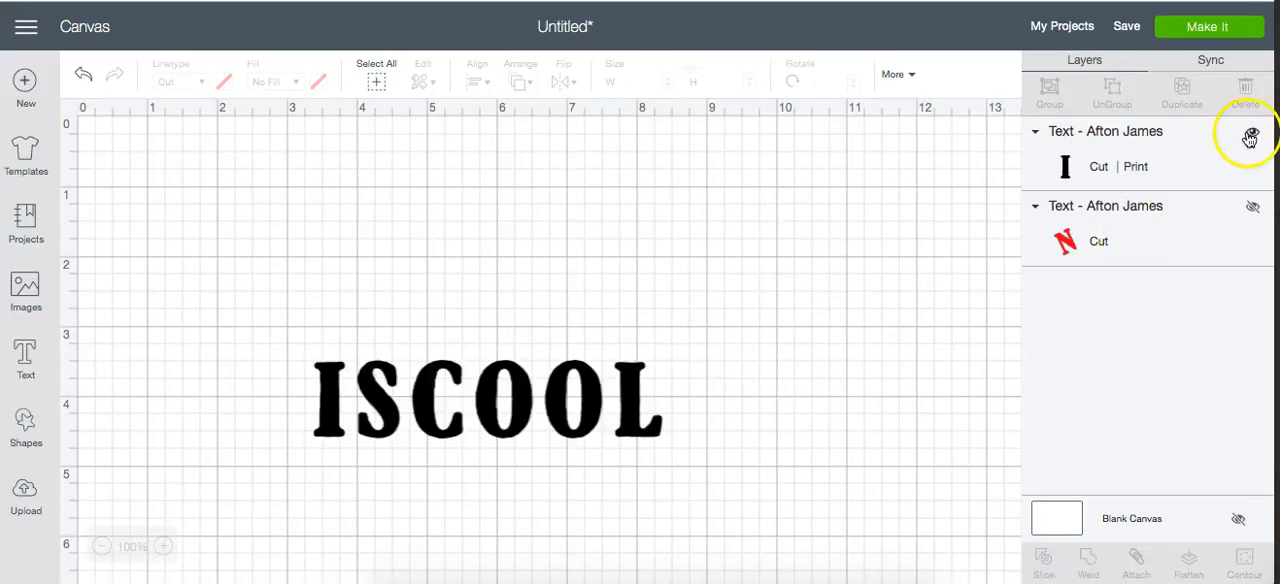
{"action": "left_click", "coordinate": [1253, 210]}
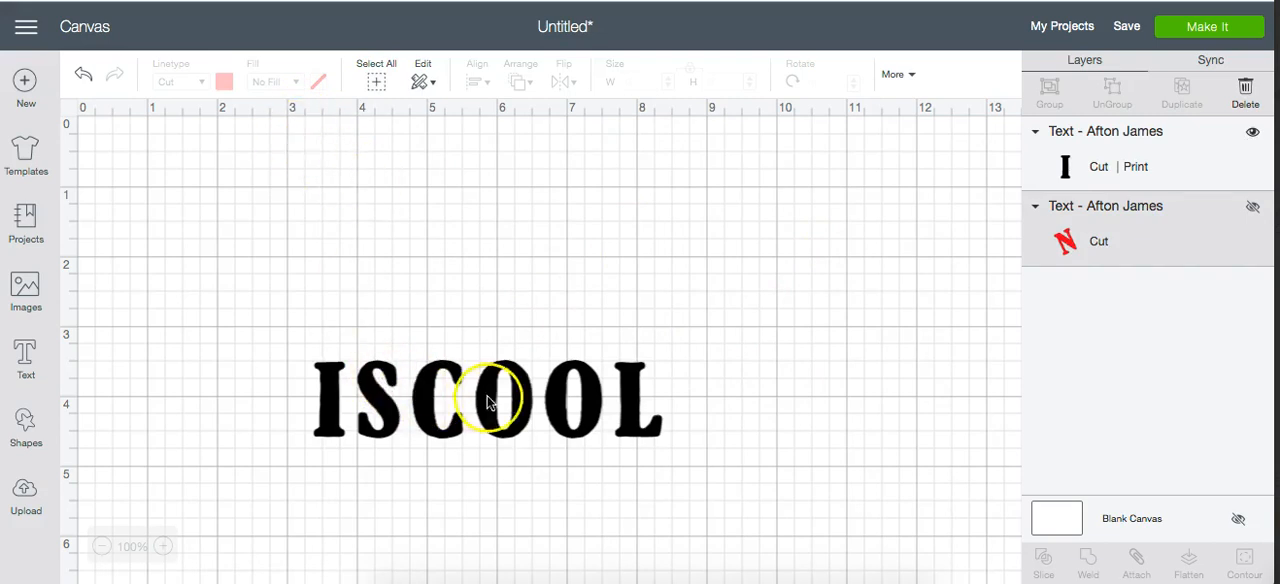
{"action": "left_click", "coordinate": [1253, 210]}
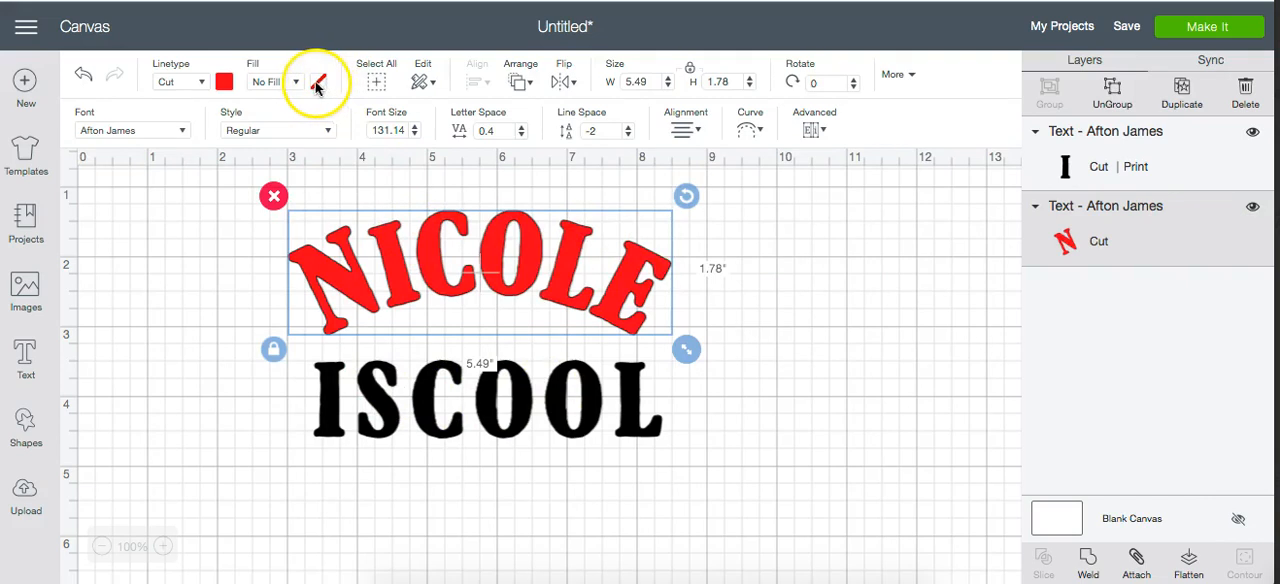
- Keep the name text's fill at No Fill and open its fill color options
{"action": "left_click", "coordinate": [272, 82]}
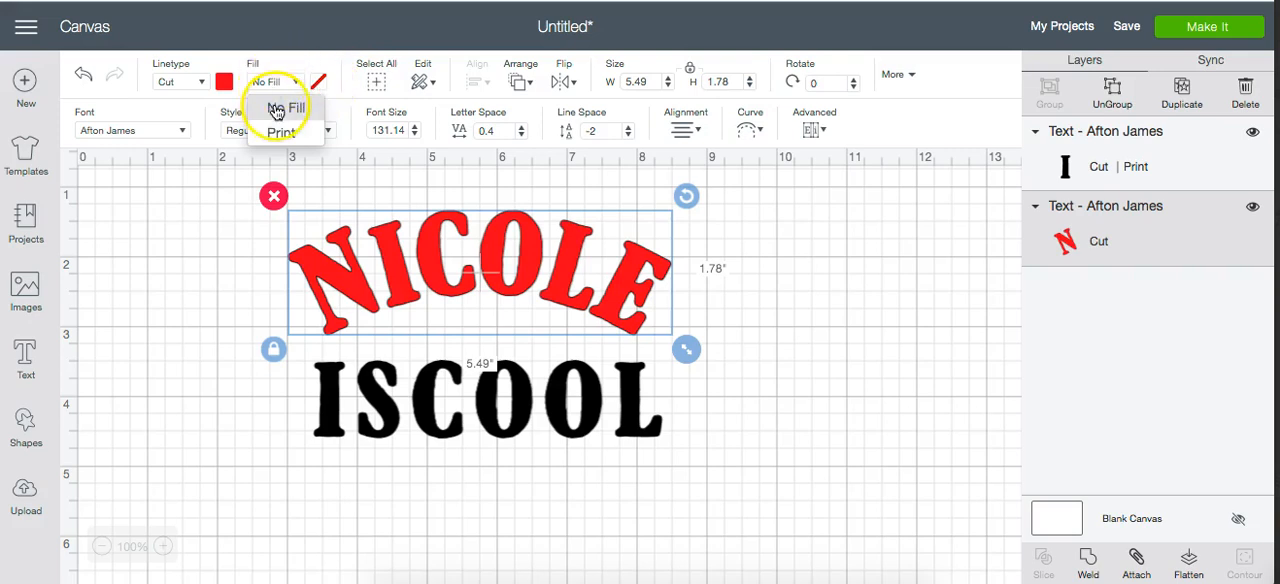
{"action": "left_click", "coordinate": [276, 110]}
{"action": "left_click", "coordinate": [318, 84]}
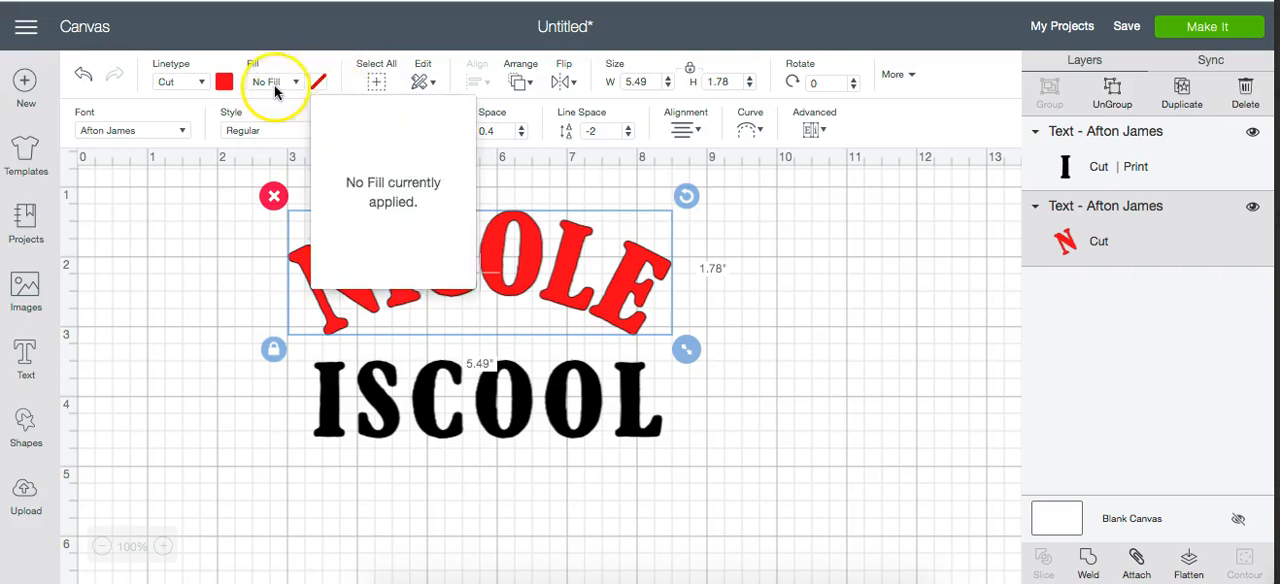
- Set the name text's fill to Print with a dark blue color, then deselect it
{"action": "left_click", "coordinate": [272, 82]}
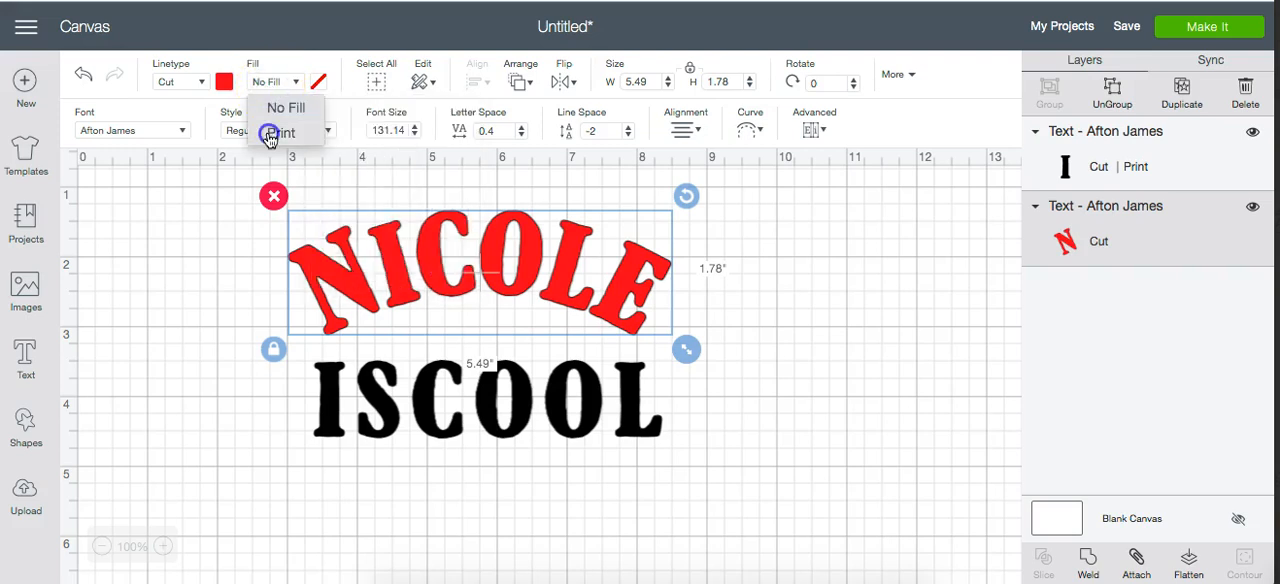
{"action": "left_click", "coordinate": [270, 133]}
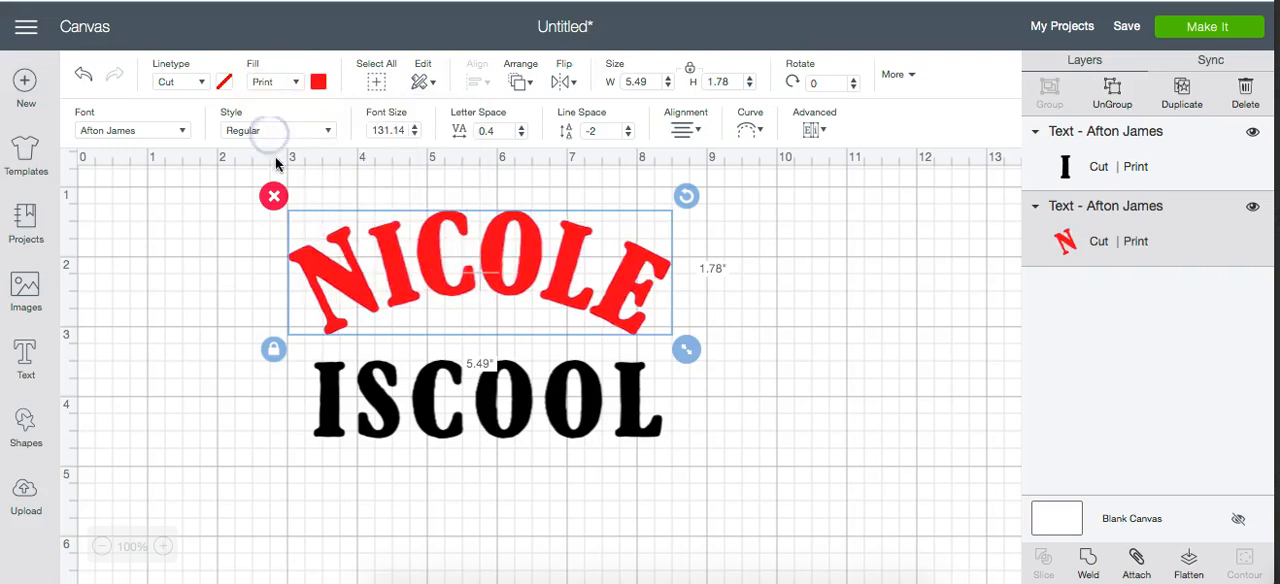
{"action": "left_click", "coordinate": [319, 84]}
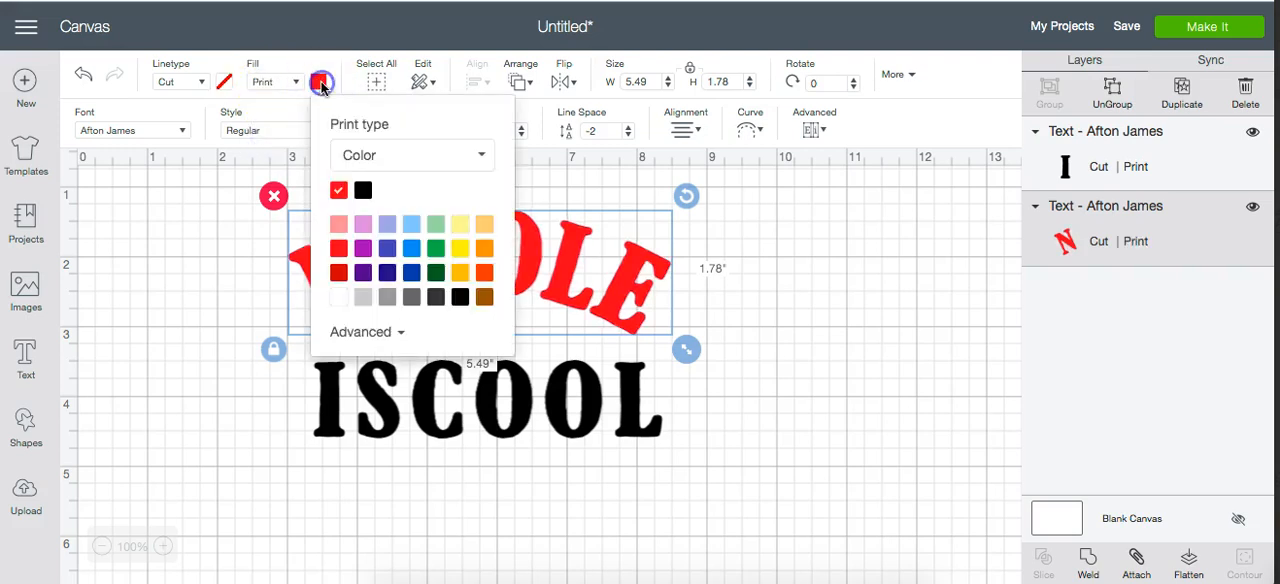
{"action": "left_click", "coordinate": [413, 277]}
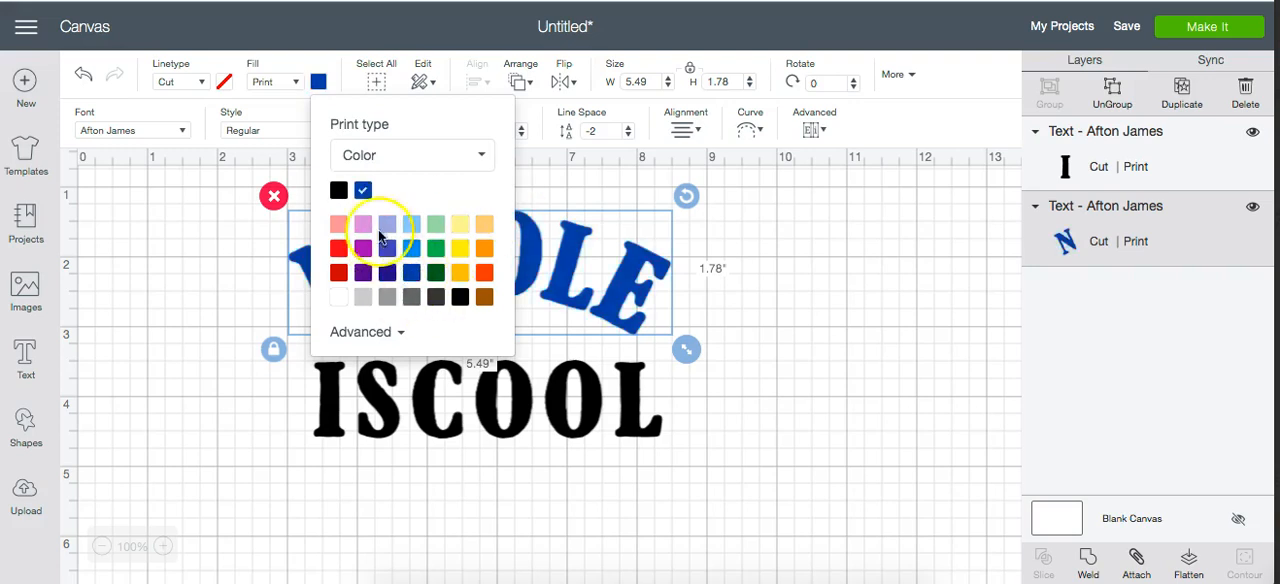
{"action": "left_click", "coordinate": [220, 206]}
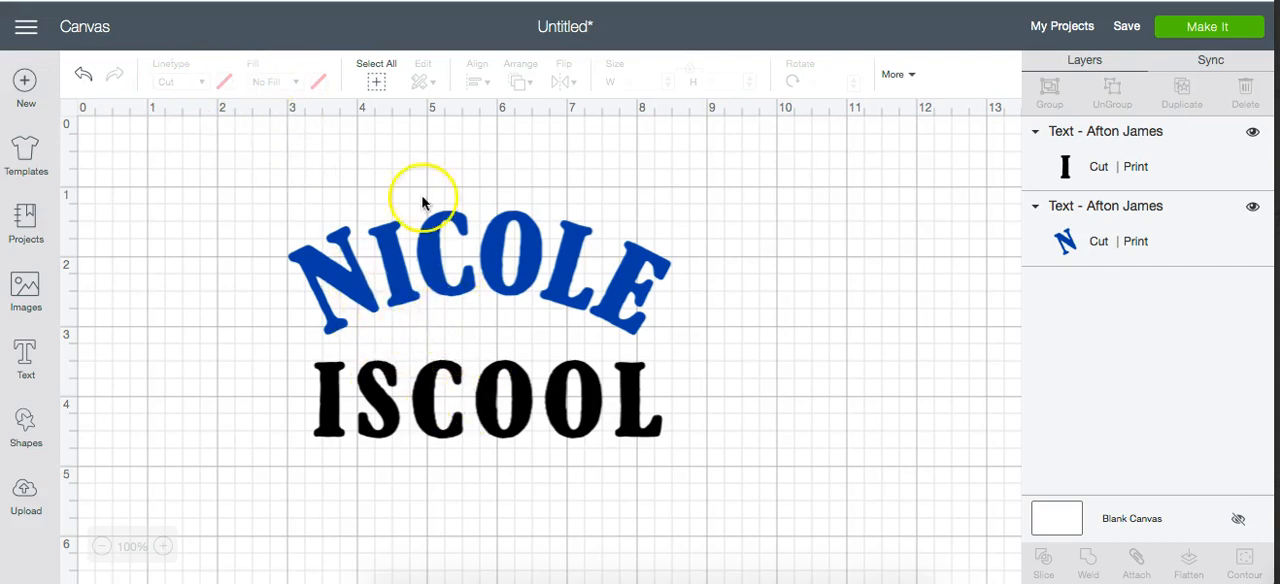
- Select and deselect all objects, then view the Edit and Arrange options for the name text and select the "is cool" text
{"action": "left_click", "coordinate": [377, 84]}
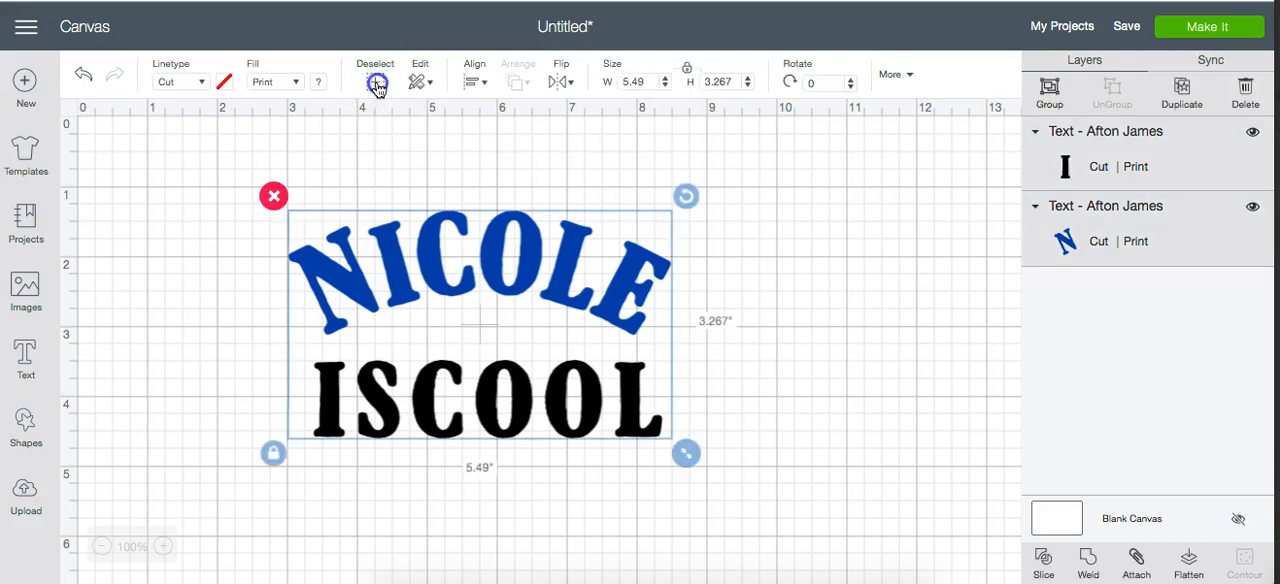
{"action": "left_click", "coordinate": [377, 84]}
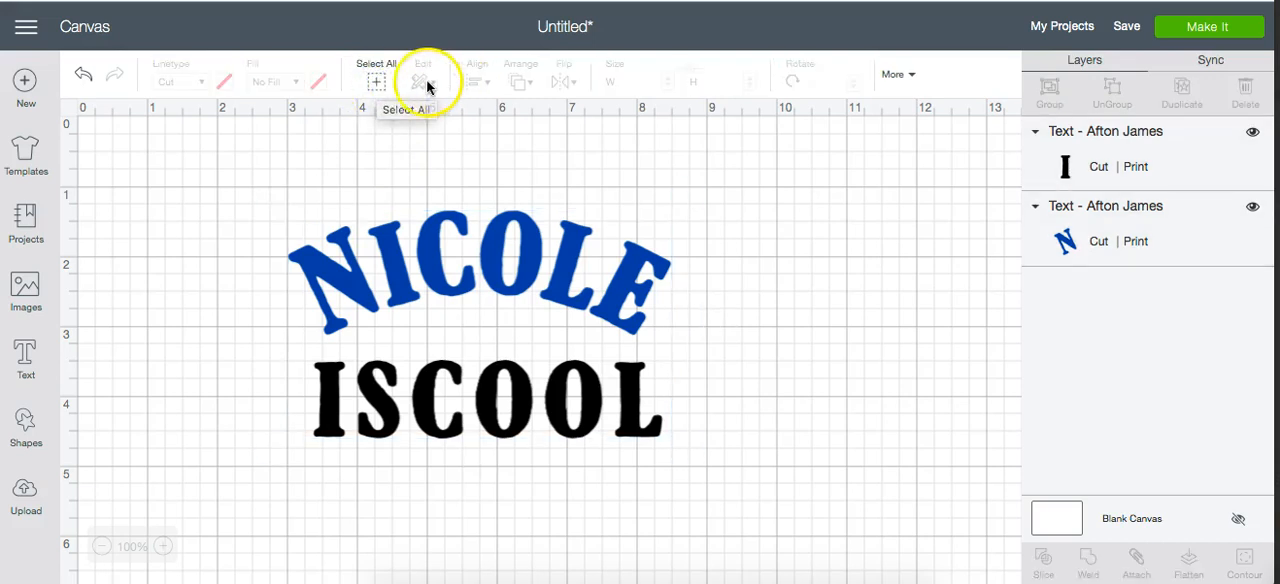
{"action": "left_click", "coordinate": [416, 234]}
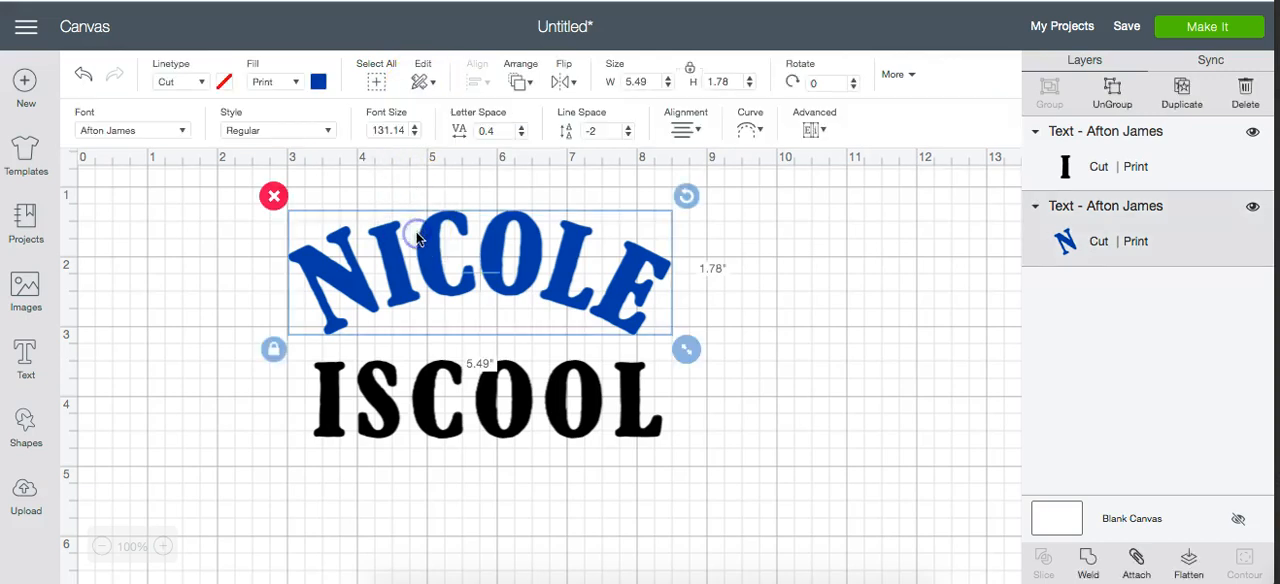
{"action": "left_click", "coordinate": [424, 83]}
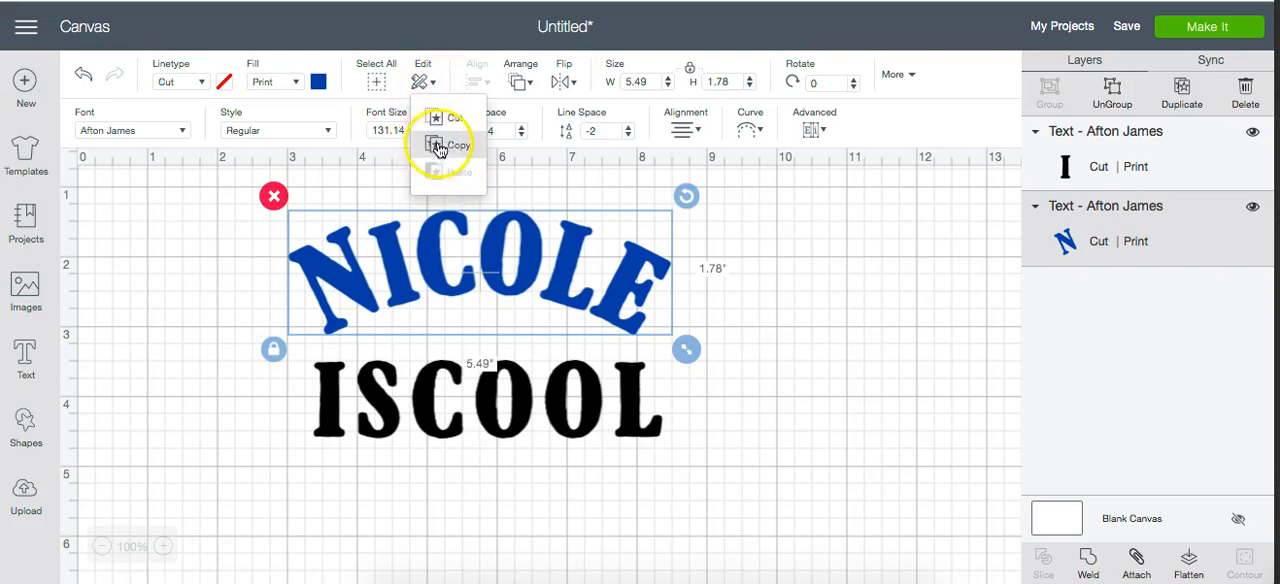
{"action": "left_click", "coordinate": [519, 82]}
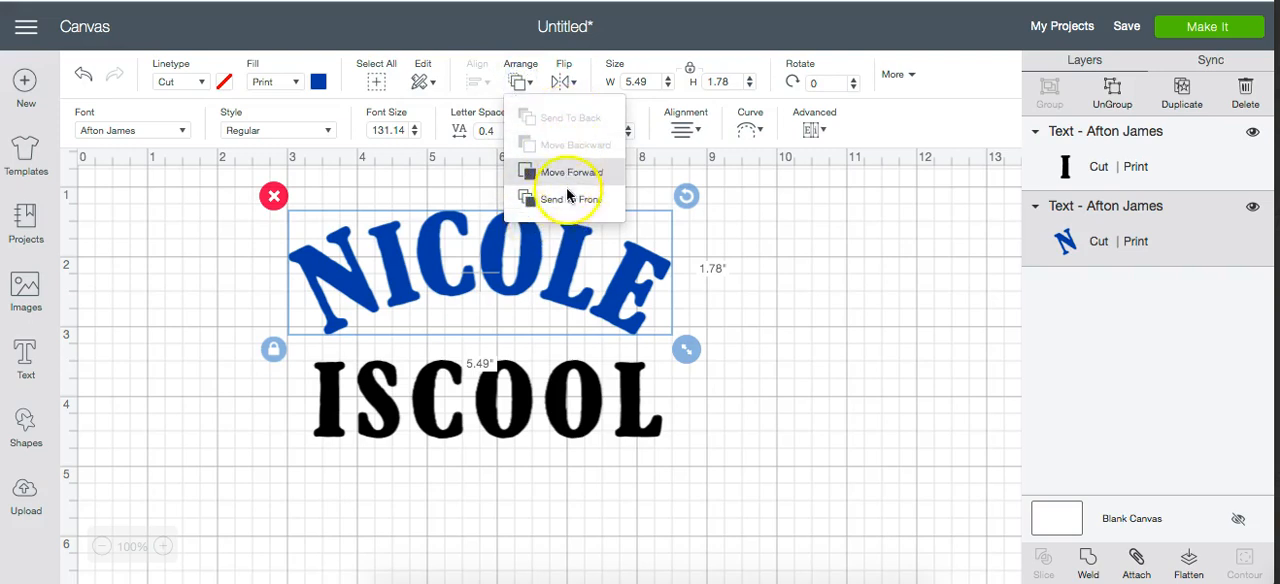
{"action": "left_click", "coordinate": [585, 432]}
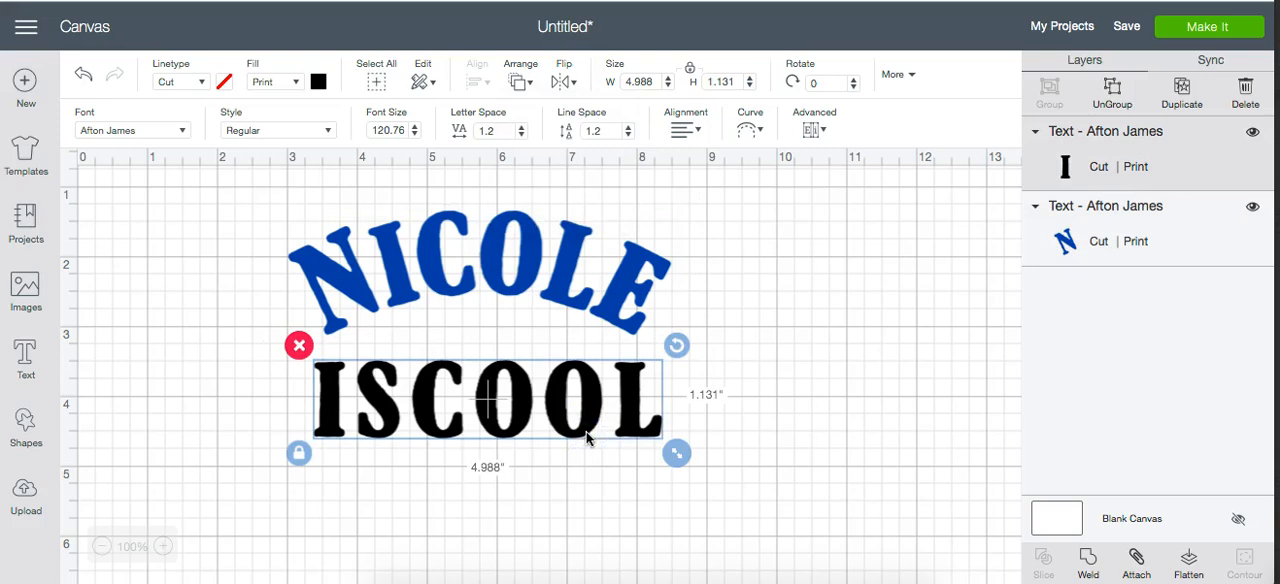
- Add a circle shape, enlarge it to about 4.74 inches across and place it over both texts
{"action": "left_click", "coordinate": [26, 420]}
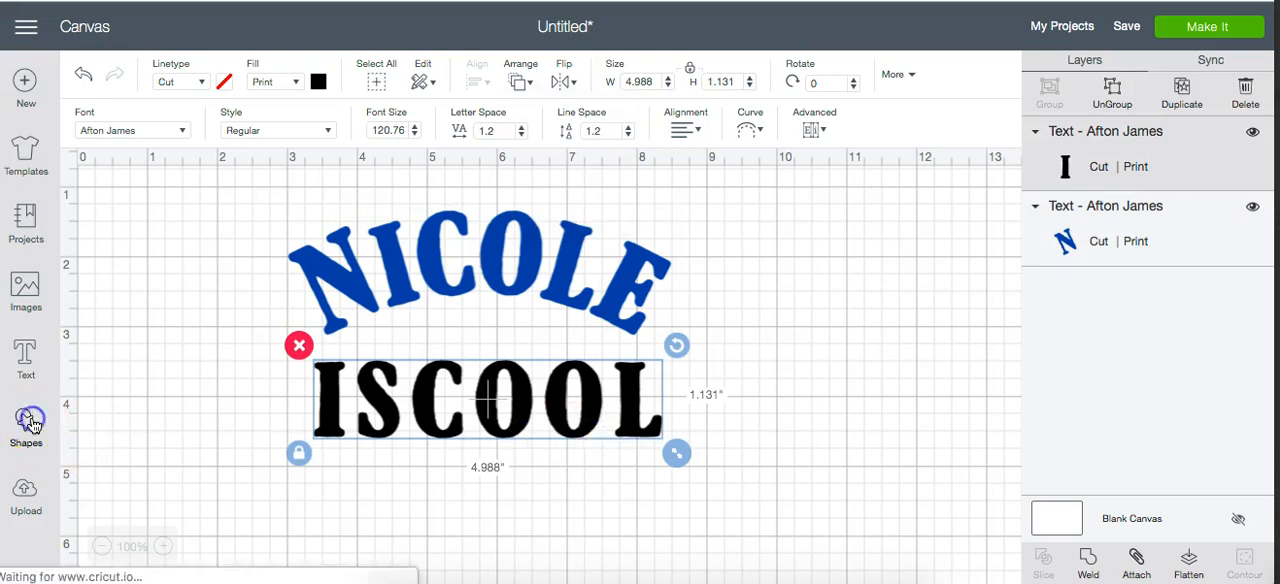
{"action": "left_click", "coordinate": [174, 291]}
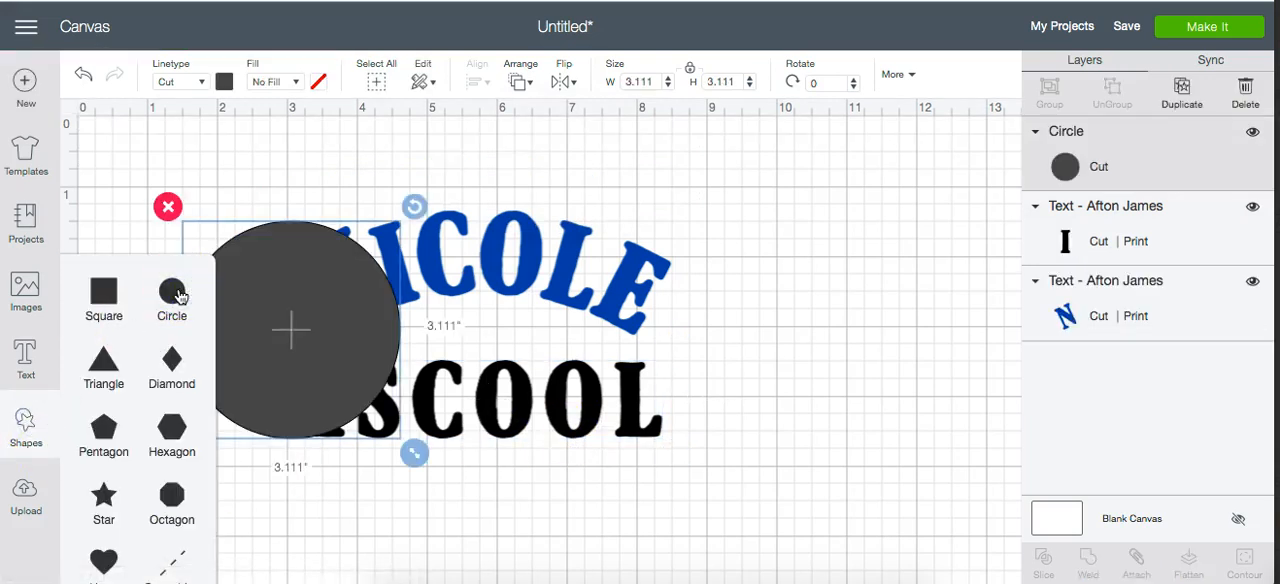
{"action": "left_click_drag", "start_coordinate": [272, 363], "coordinate": [437, 292]}
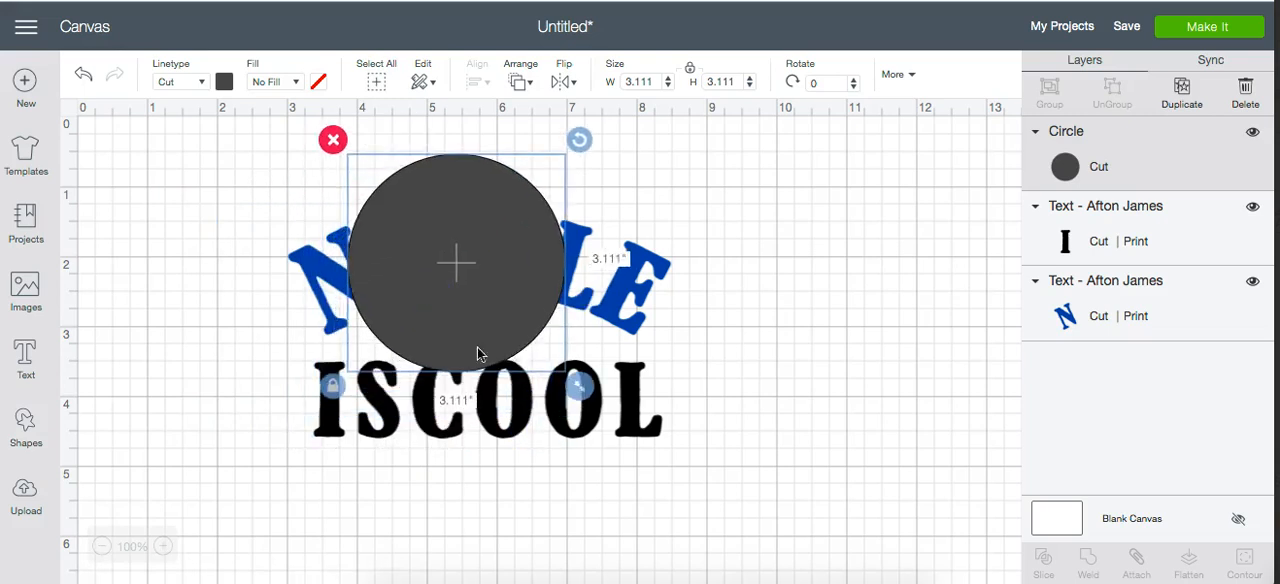
{"action": "left_click_drag", "start_coordinate": [567, 388], "coordinate": [695, 530]}
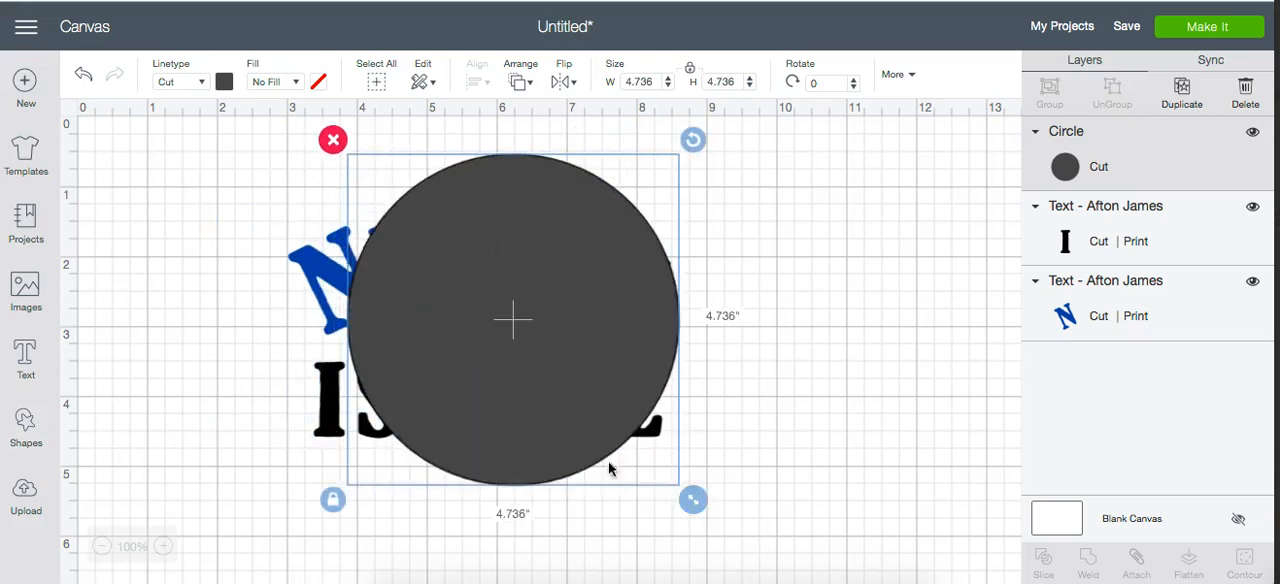
{"action": "left_click_drag", "start_coordinate": [574, 440], "coordinate": [545, 453]}
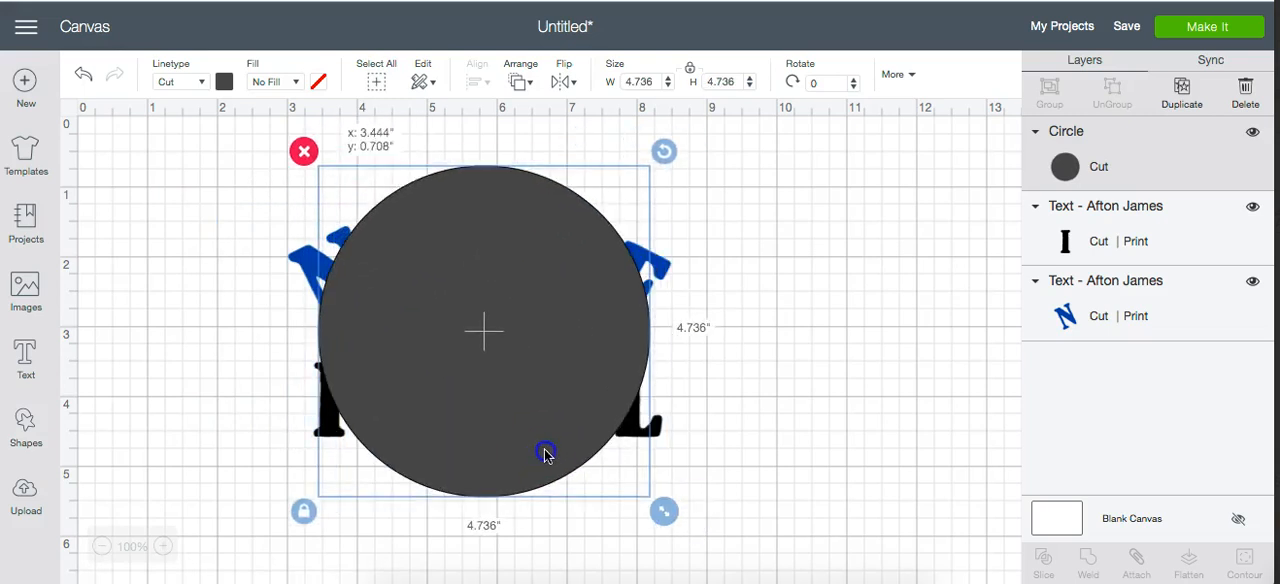
- Send the circle to the back, then move the name text one level backward
{"action": "left_click", "coordinate": [518, 84]}
{"action": "left_click", "coordinate": [534, 128]}
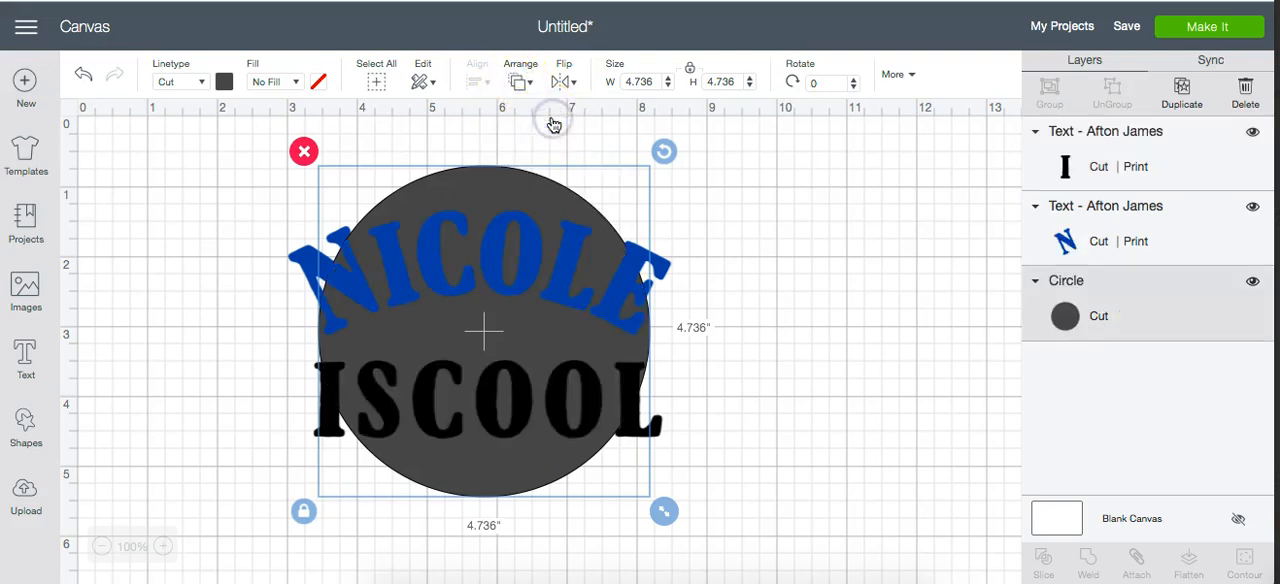
{"action": "left_click", "coordinate": [303, 268]}
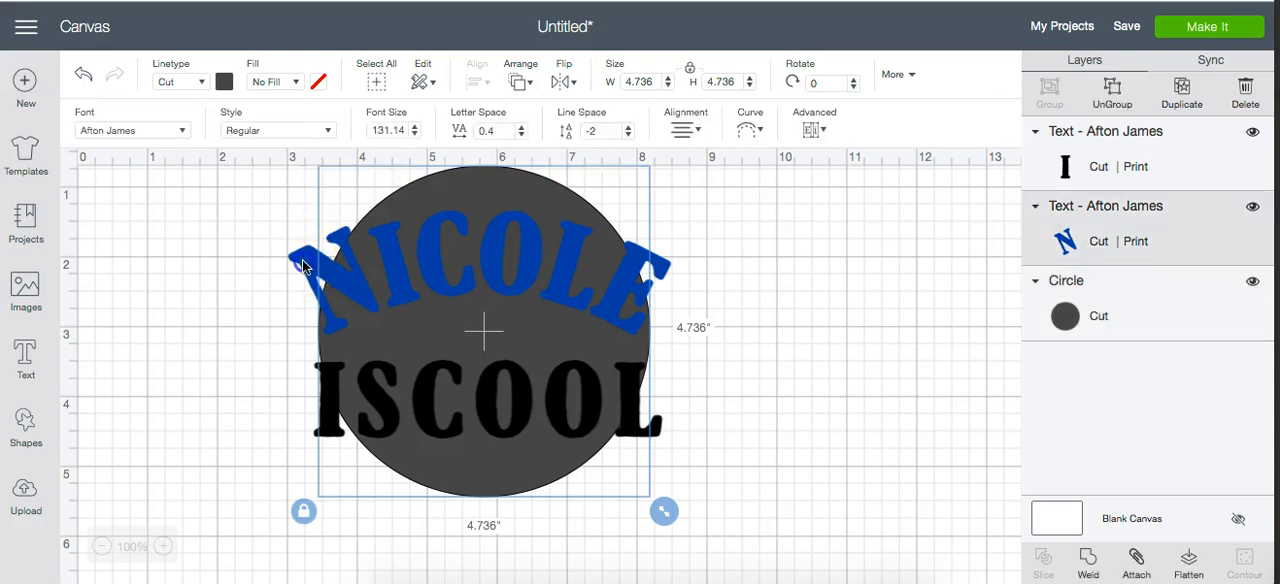
{"action": "left_click", "coordinate": [519, 83]}
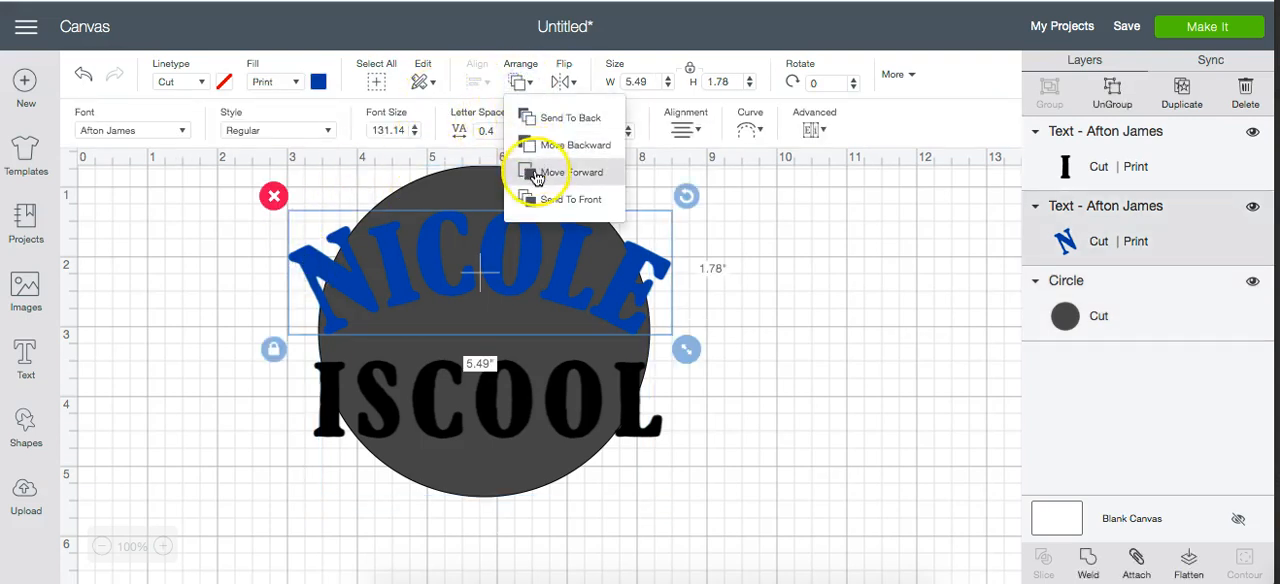
{"action": "left_click", "coordinate": [545, 148]}
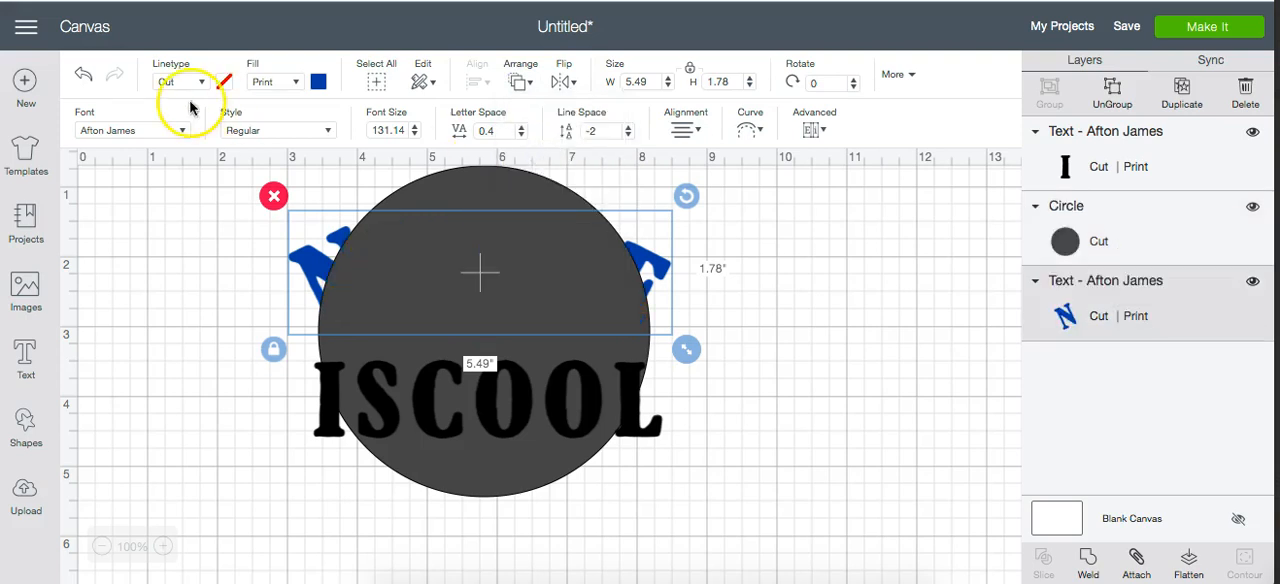
- Delete the circle from the canvas
{"action": "left_click", "coordinate": [461, 486]}
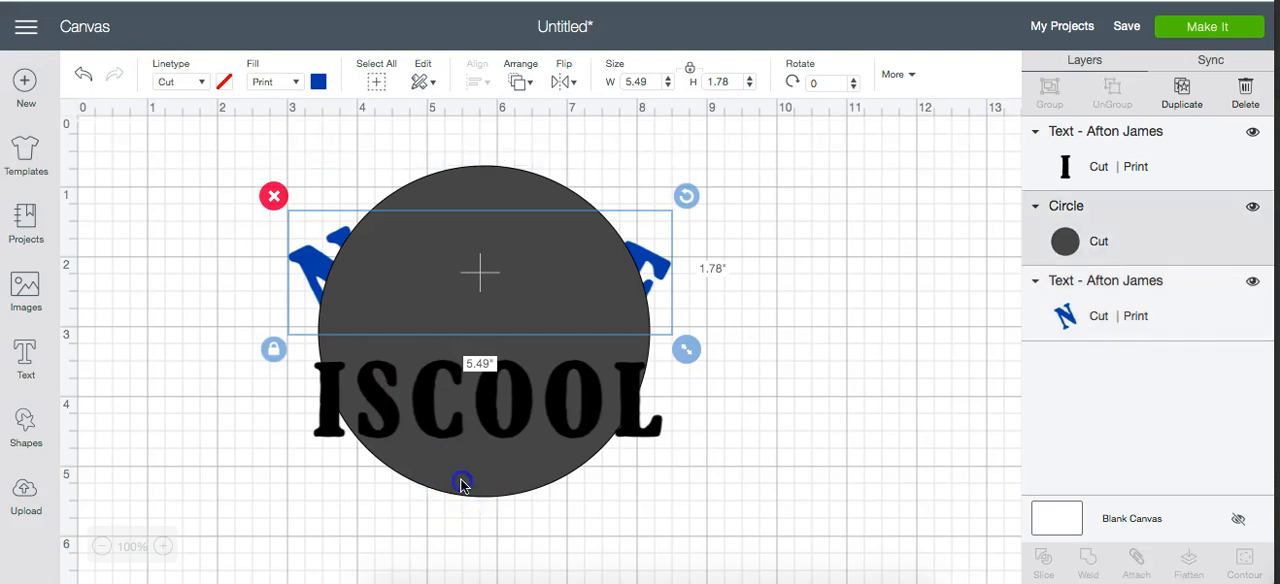
{"action": "key", "text": "Delete"}
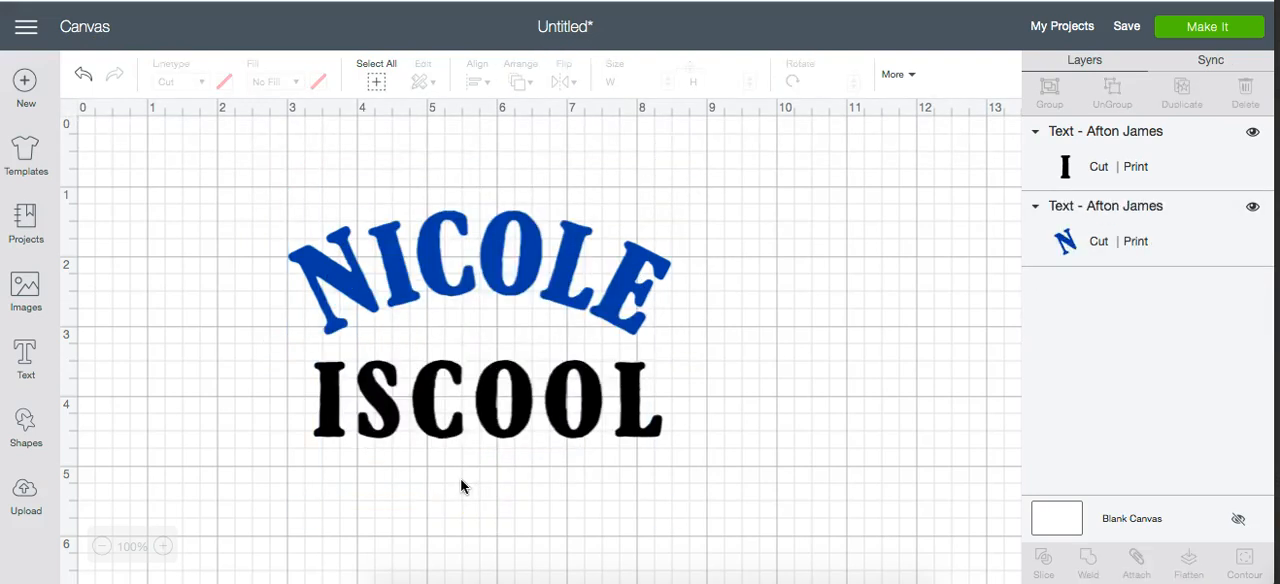
- Flip the name text horizontally and the "is cool" text vertically
{"action": "left_click", "coordinate": [489, 284]}
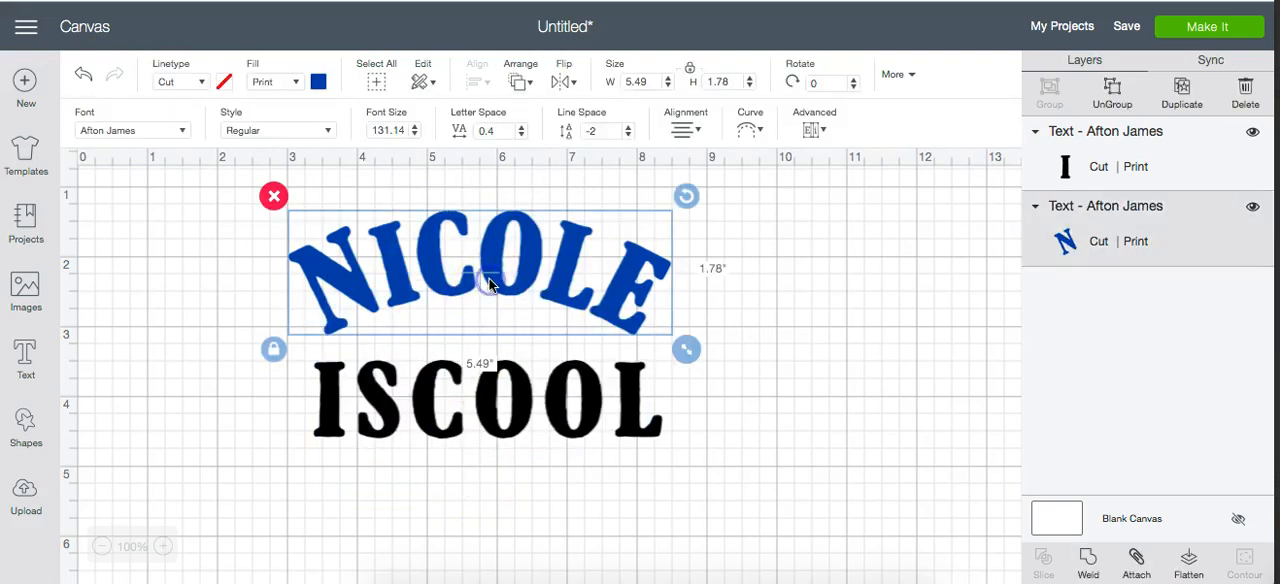
{"action": "left_click", "coordinate": [561, 87]}
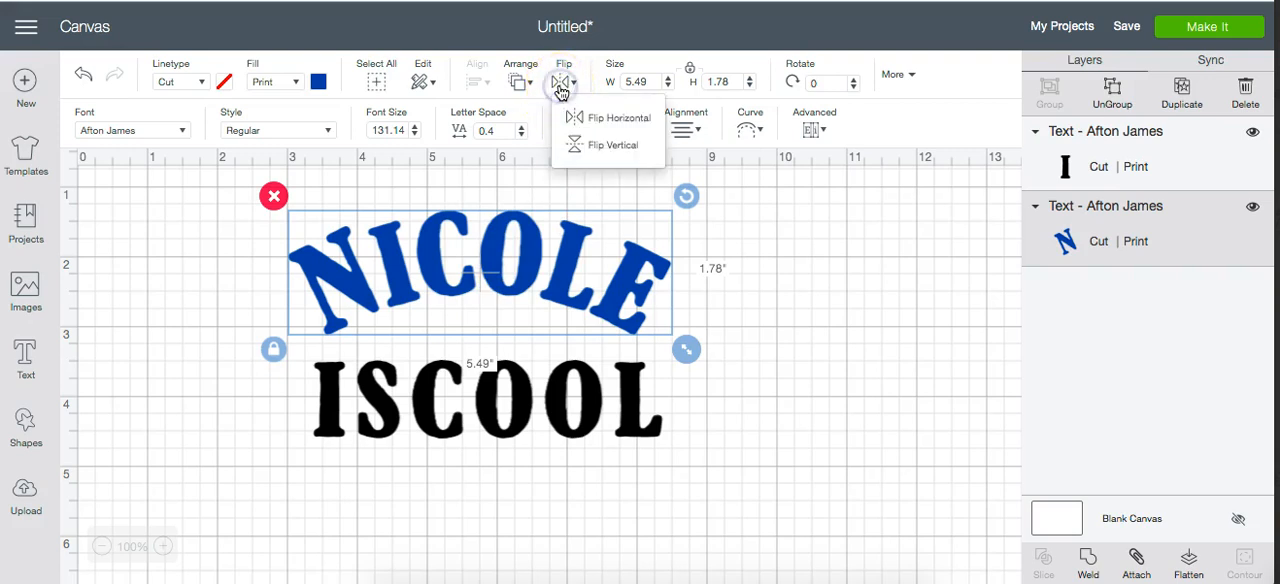
{"action": "left_click", "coordinate": [606, 120]}
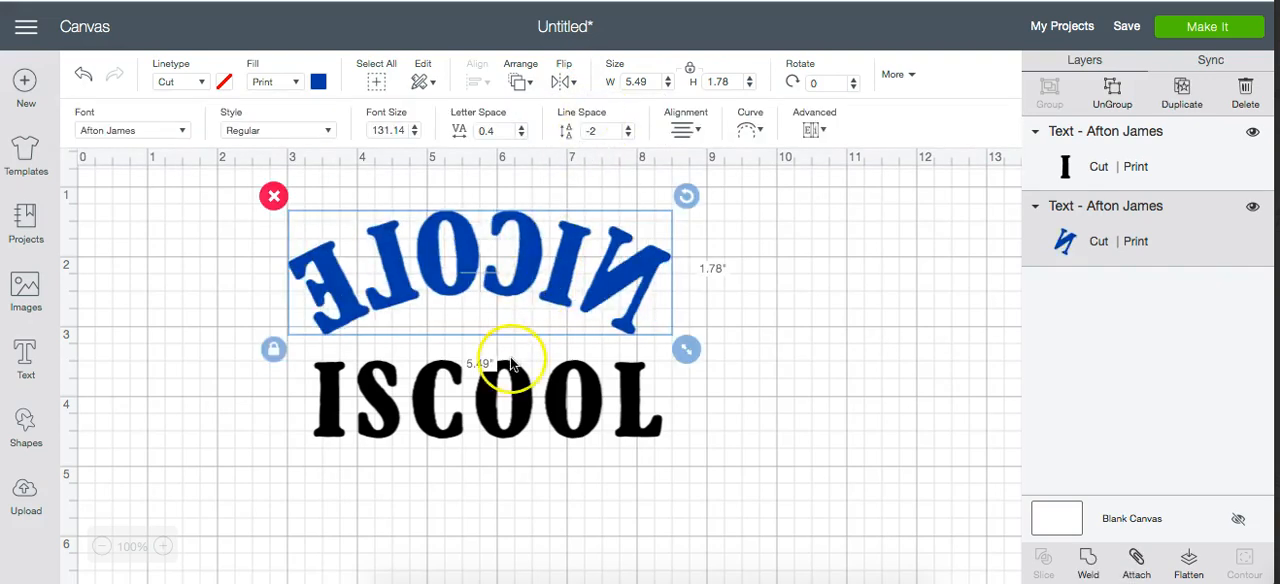
{"action": "left_click", "coordinate": [530, 405]}
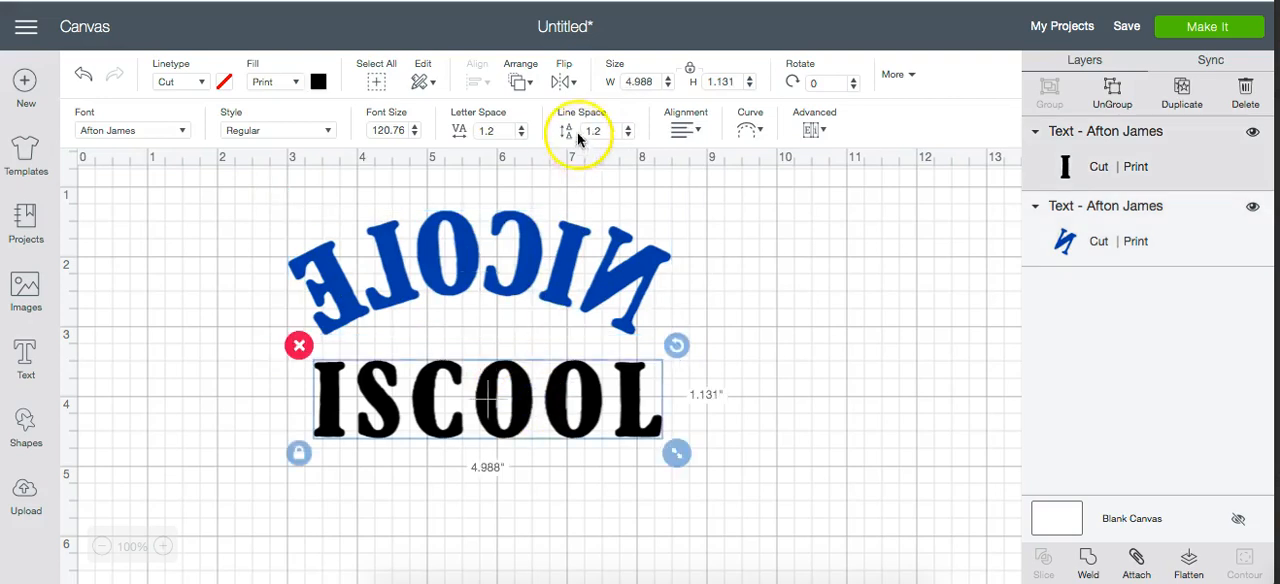
{"action": "left_click", "coordinate": [561, 84]}
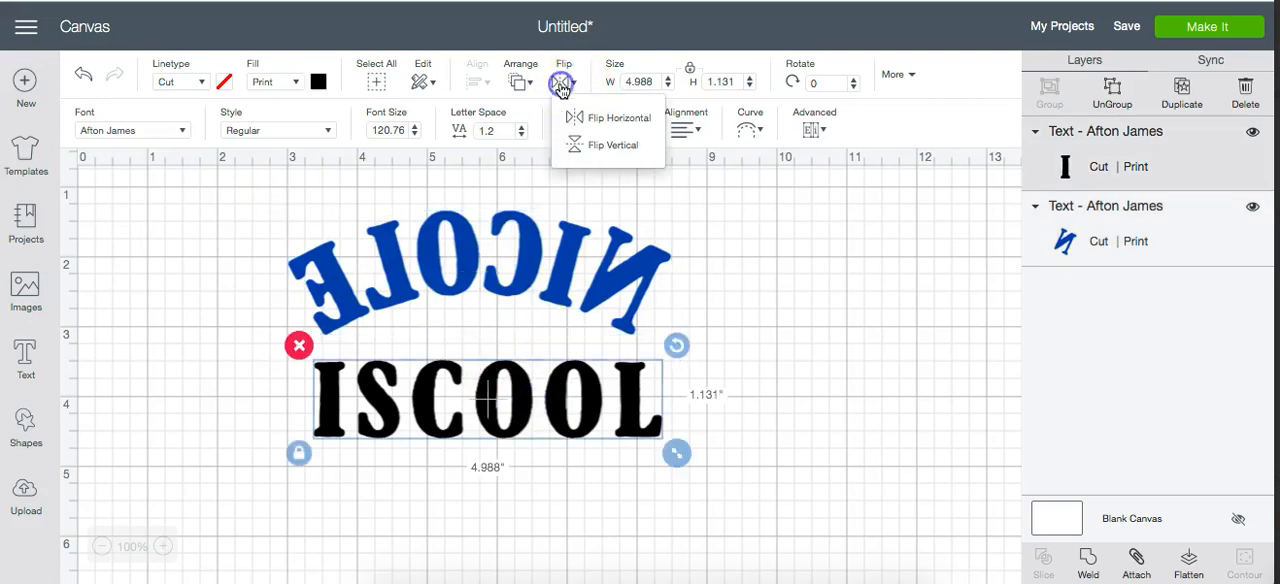
{"action": "left_click", "coordinate": [594, 150]}
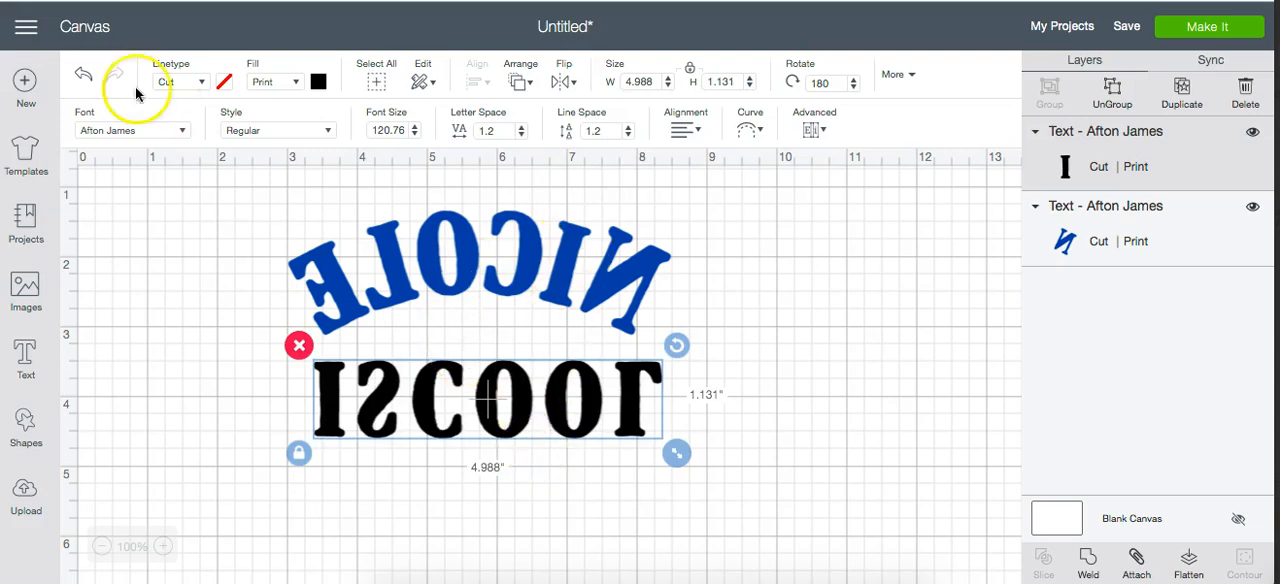
- Undo the flips of both texts
{"action": "left_click", "coordinate": [84, 76]}
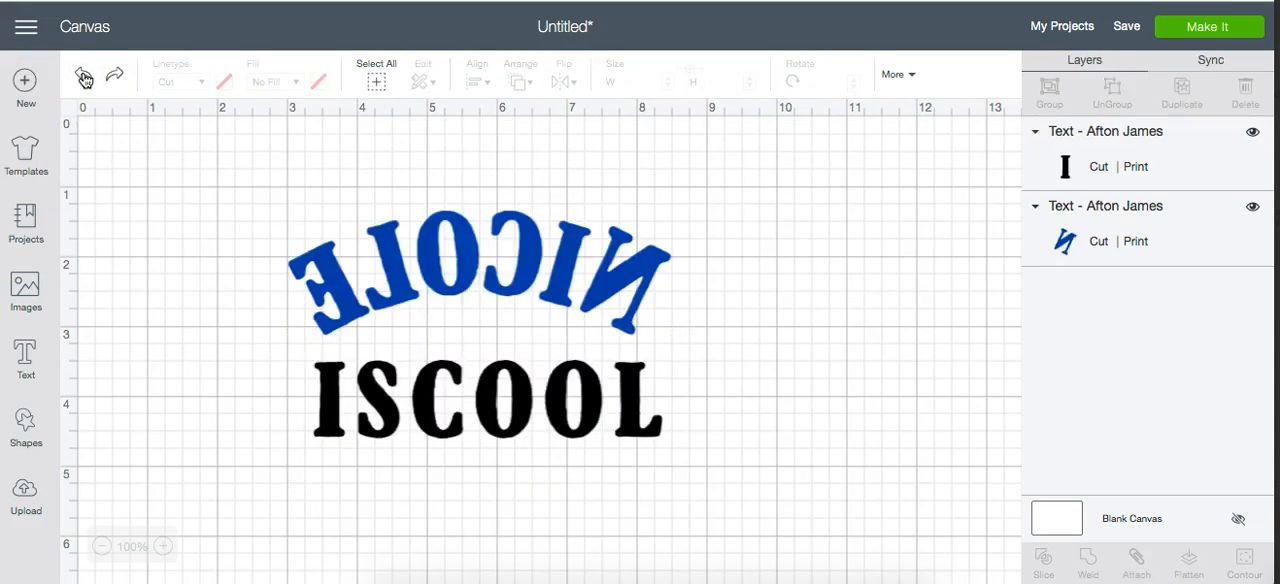
{"action": "left_click", "coordinate": [84, 76]}
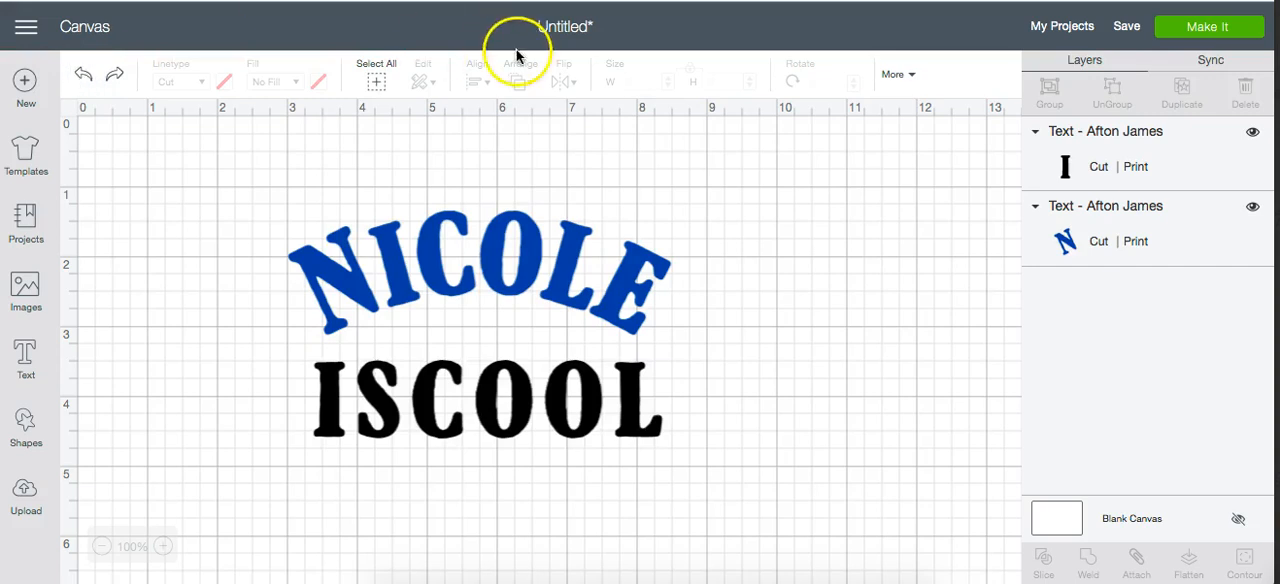
- Enlarge the name text proportionally to about 5.91 inches wide using its bounding box
{"action": "left_click", "coordinate": [568, 274]}
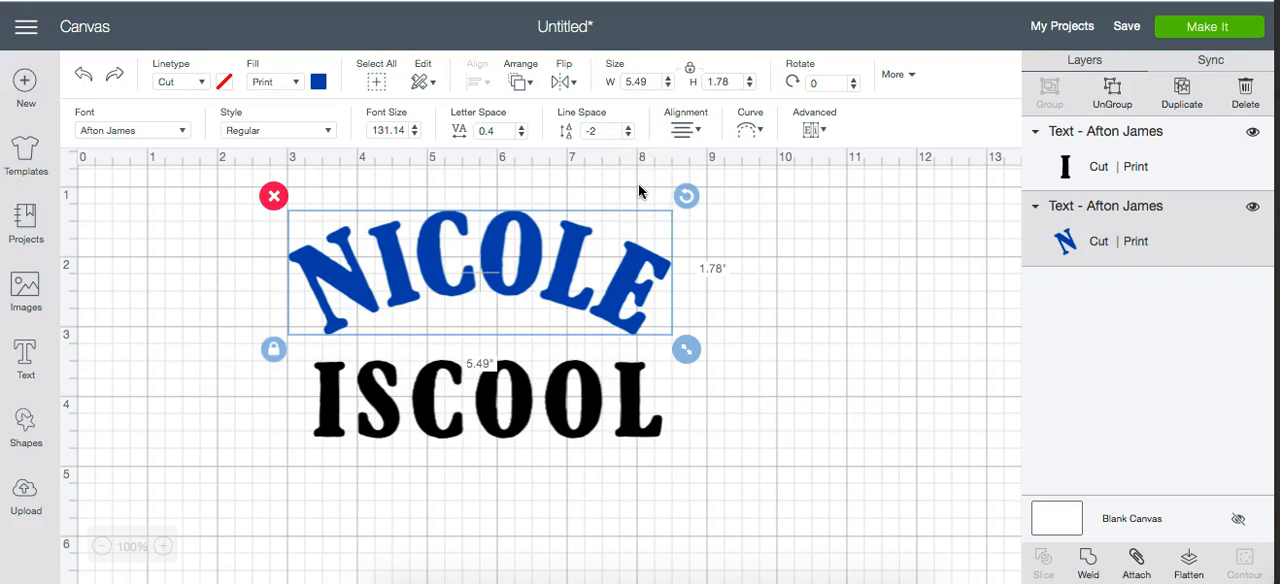
{"action": "left_click", "coordinate": [637, 81]}
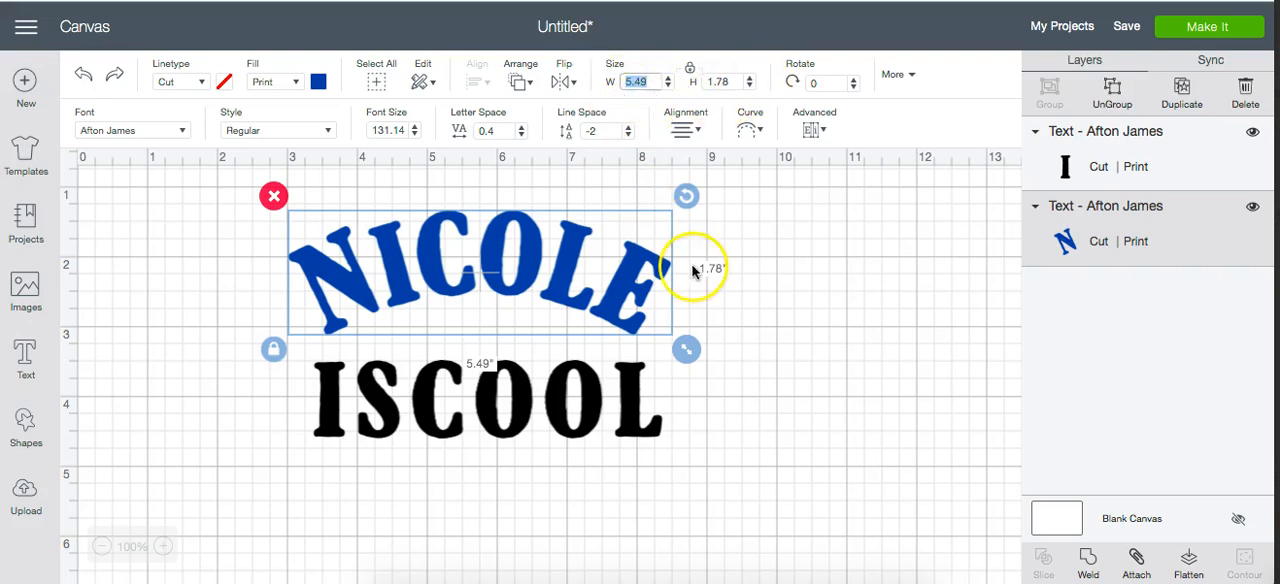
{"action": "left_click", "coordinate": [685, 349]}
{"action": "left_click_drag", "start_coordinate": [685, 349], "coordinate": [714, 349]}
- Set the name text's width to 3.5 inches and select the "is cool" text
{"action": "left_click", "coordinate": [630, 80]}
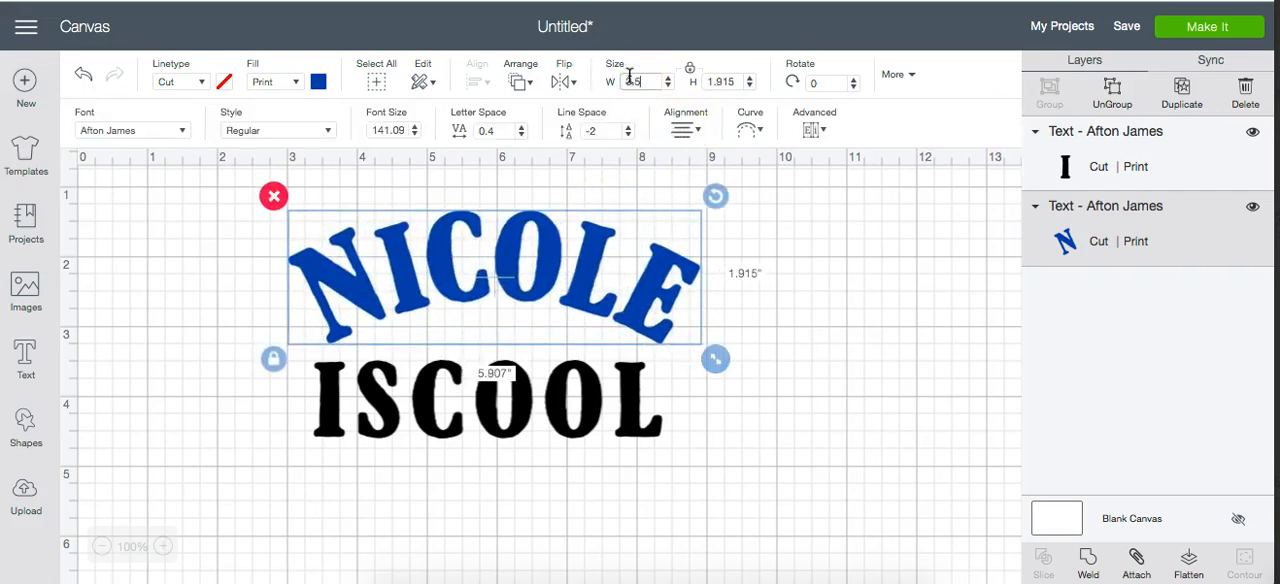
{"action": "key", "text": "Return"}
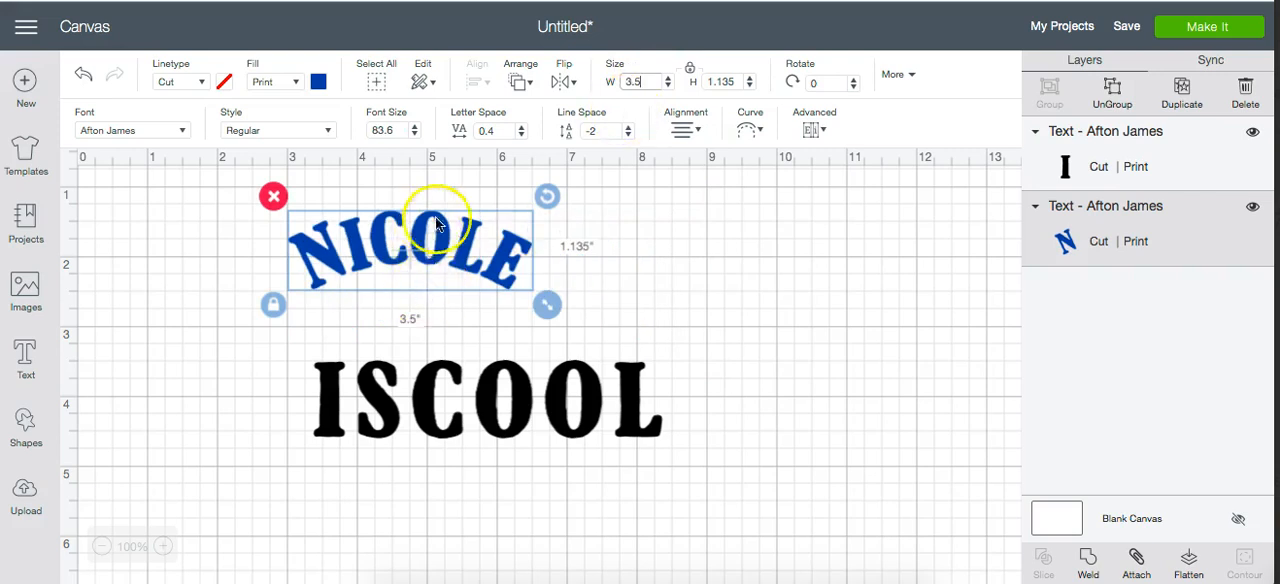
{"action": "left_click", "coordinate": [490, 398]}
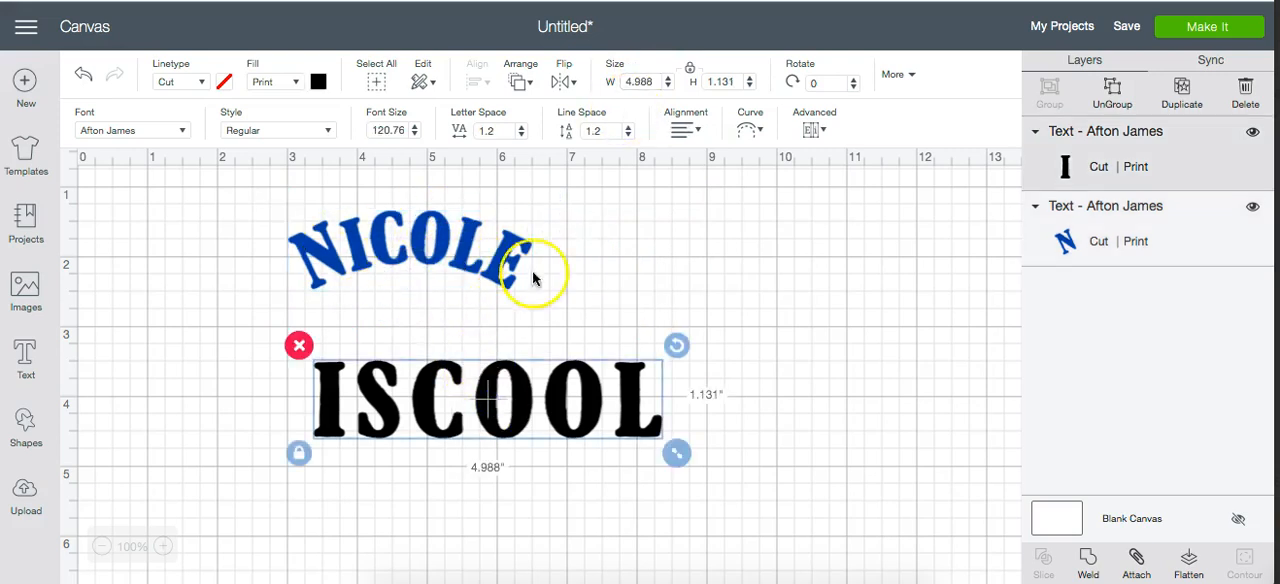
- Set the "is cool" text's width to 3.5 inches and position it directly beneath the curved name text
{"action": "left_click", "coordinate": [640, 82]}
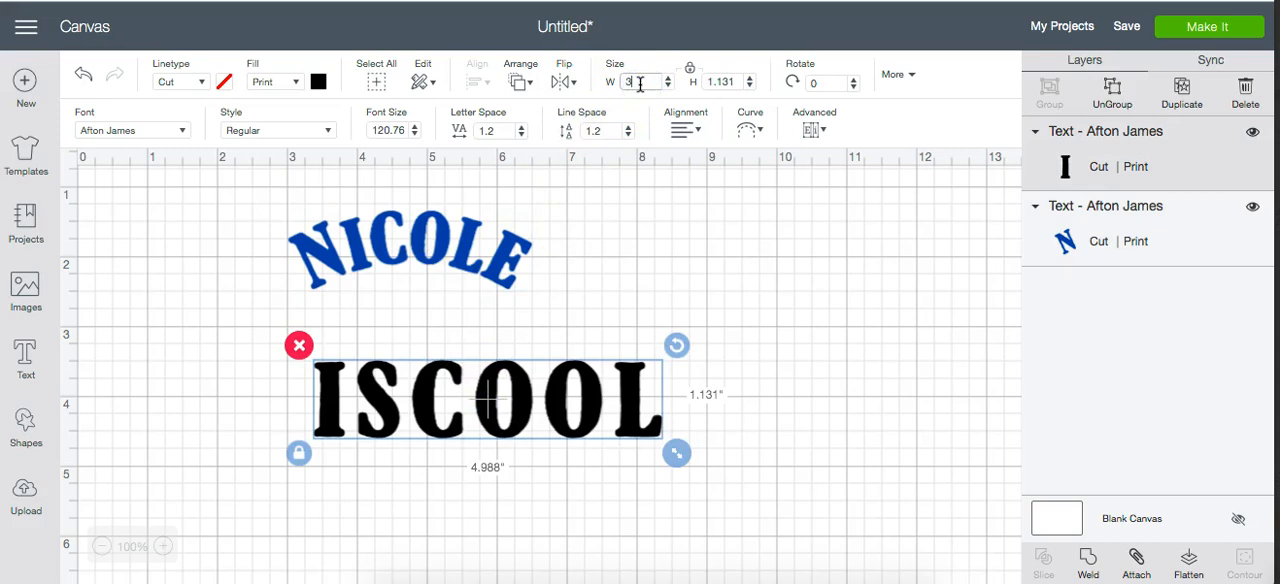
{"action": "key", "text": "Return"}
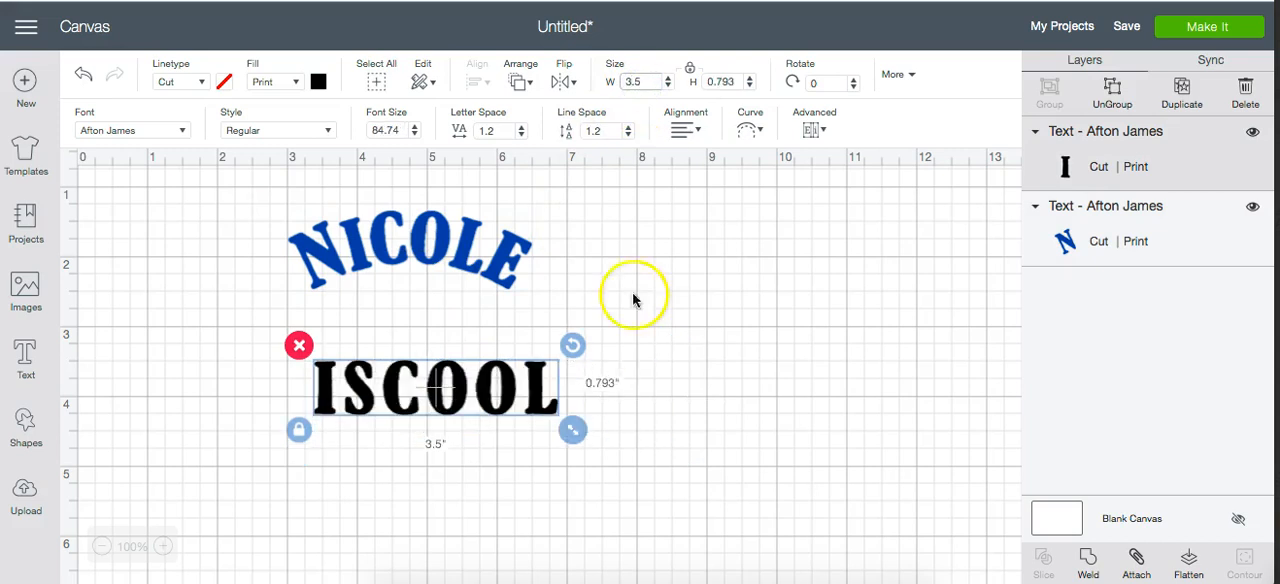
{"action": "left_click_drag", "start_coordinate": [532, 378], "coordinate": [515, 325]}
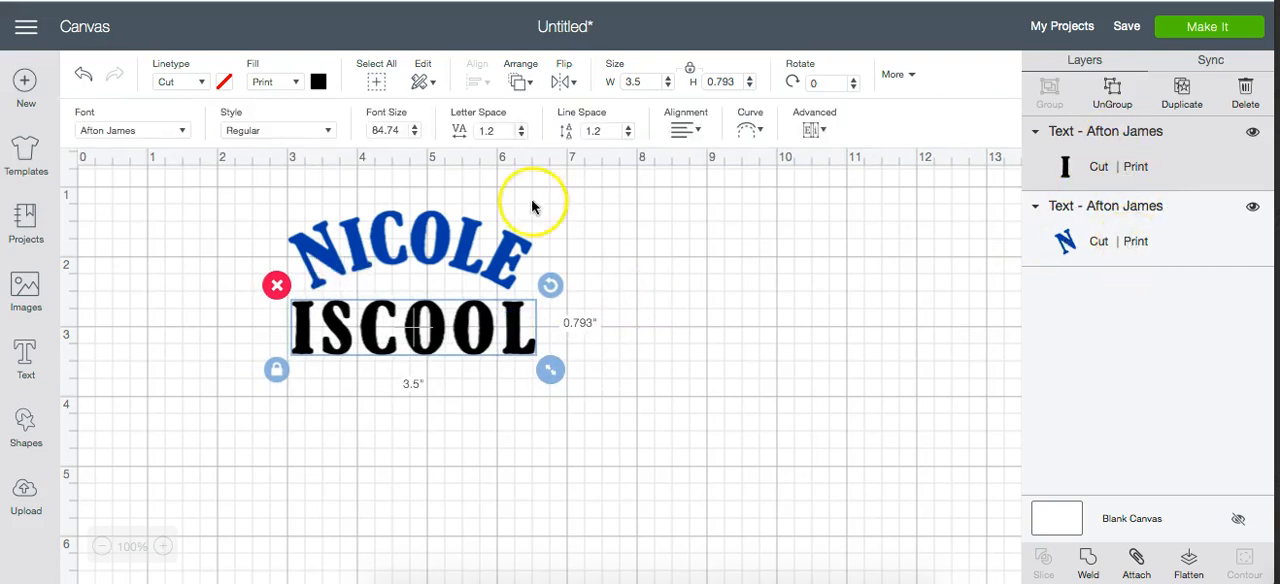
{"action": "left_click", "coordinate": [637, 331]}
{"action": "left_click", "coordinate": [507, 252]}
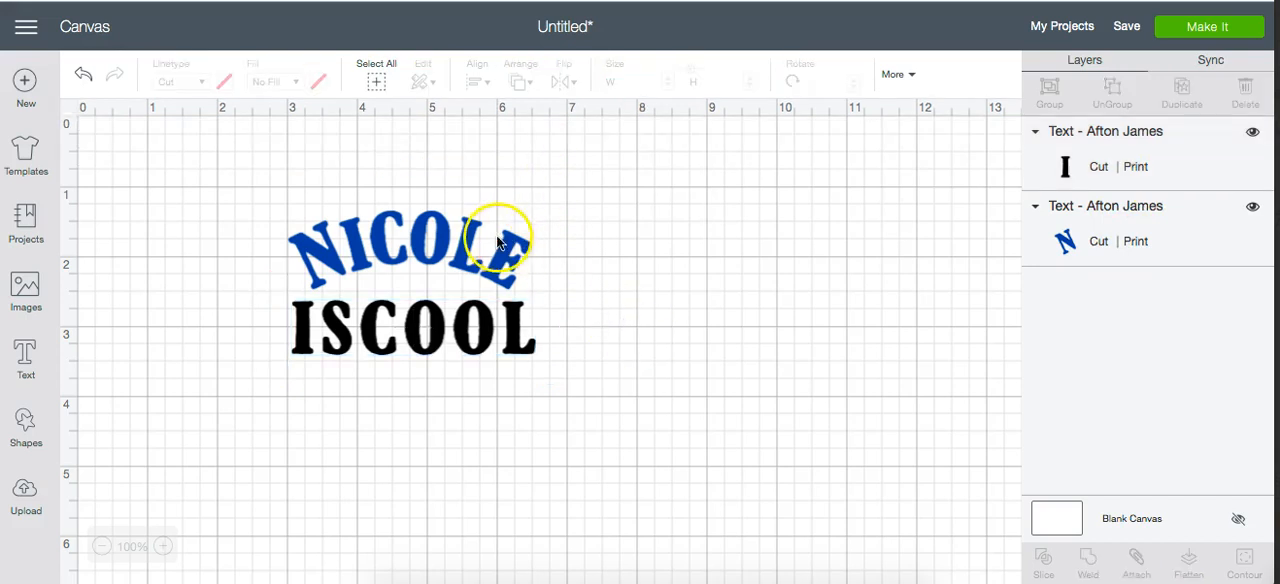
{"action": "left_click", "coordinate": [610, 330]}
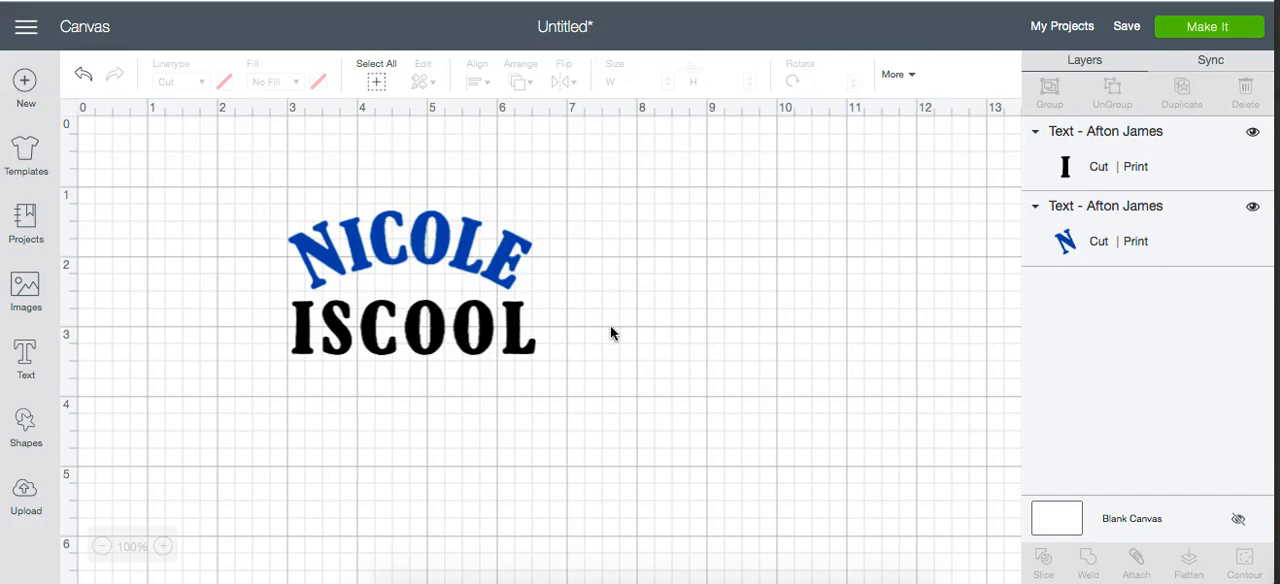
- Flatten both texts into a single printable image and move it toward the middle of the canvas
{"action": "left_click", "coordinate": [380, 76]}
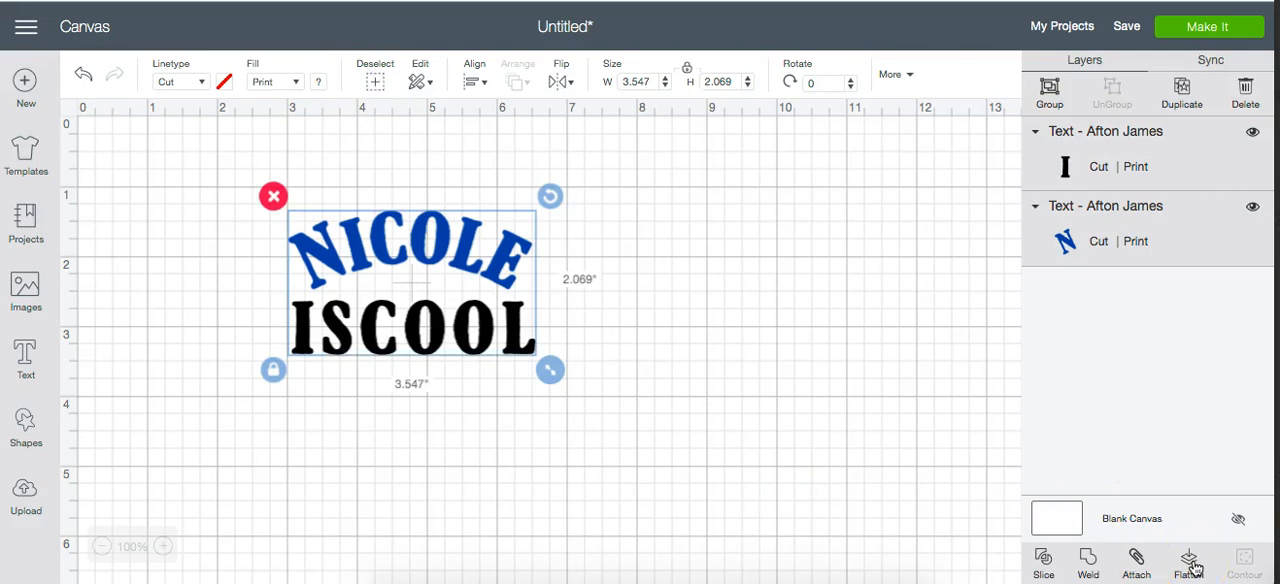
{"action": "left_click", "coordinate": [1191, 564]}
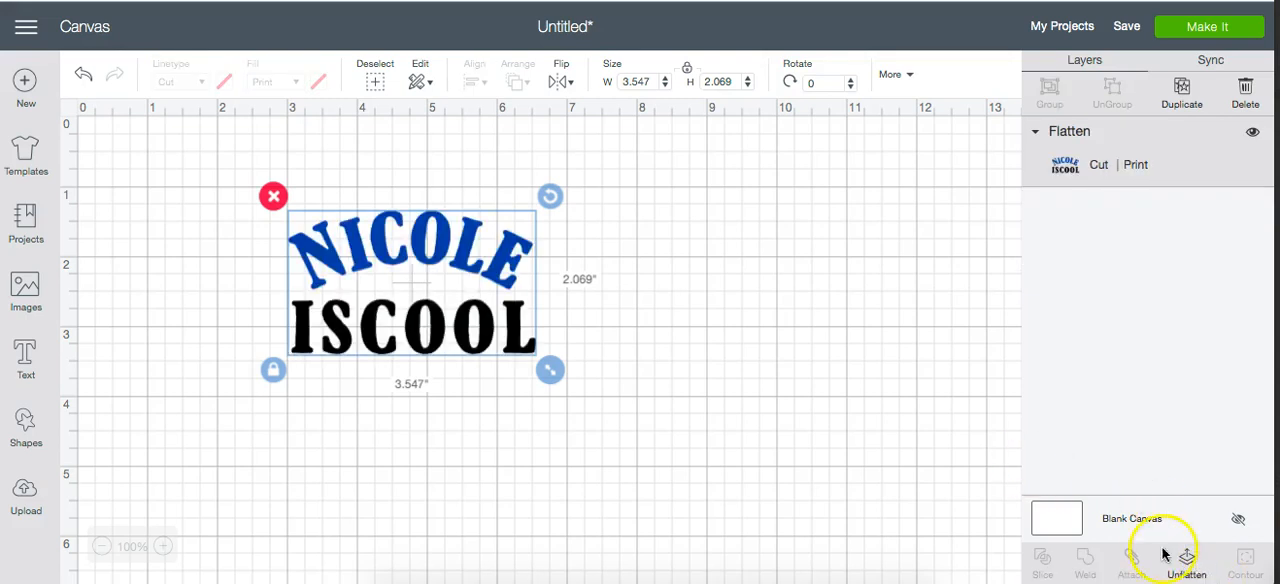
{"action": "left_click_drag", "start_coordinate": [499, 268], "coordinate": [630, 314]}
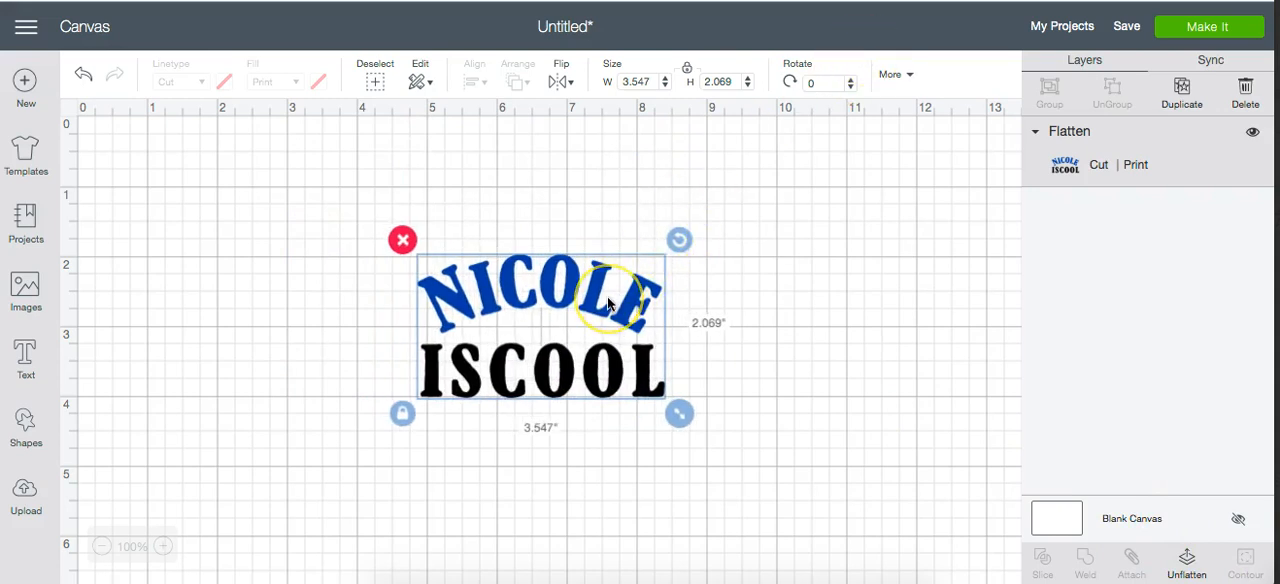
- Set the flattened design's width to 7.5 inches and reposition it so all of it is in view
{"action": "left_click", "coordinate": [638, 84]}
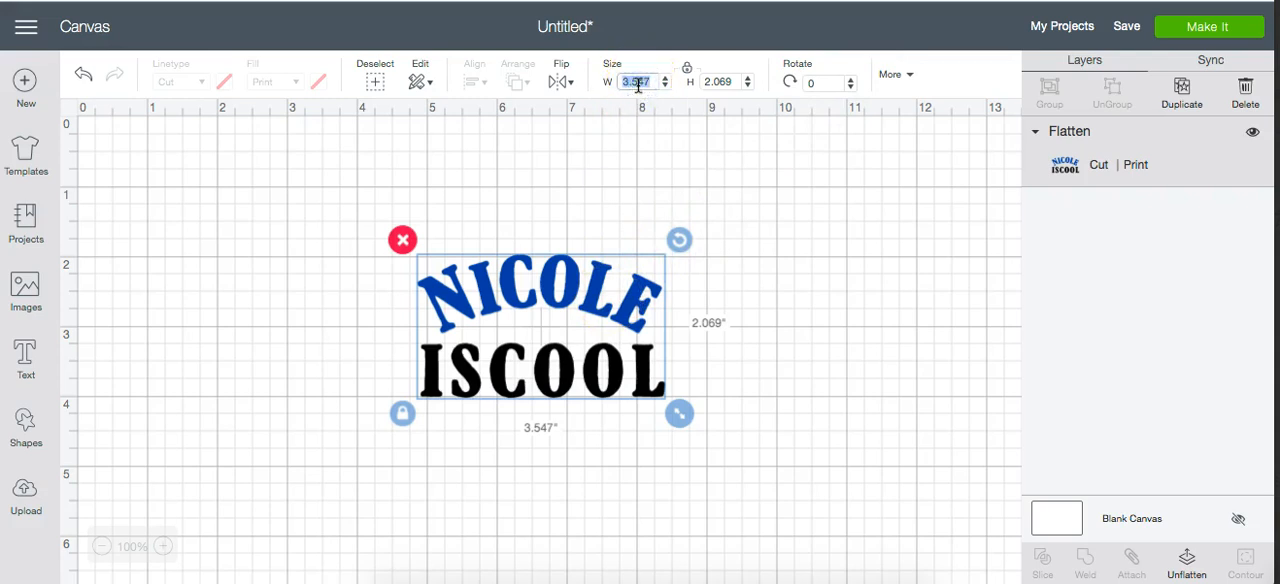
{"action": "type", "text": "7.5"}
{"action": "key", "text": "Return"}
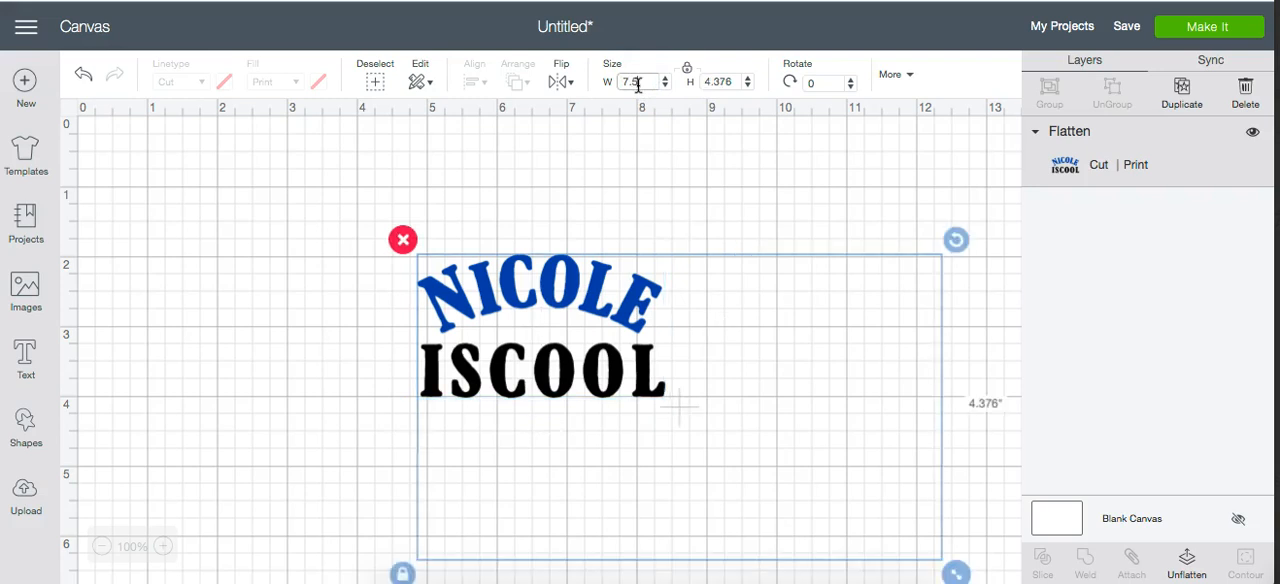
{"action": "left_click_drag", "start_coordinate": [709, 321], "coordinate": [537, 234]}
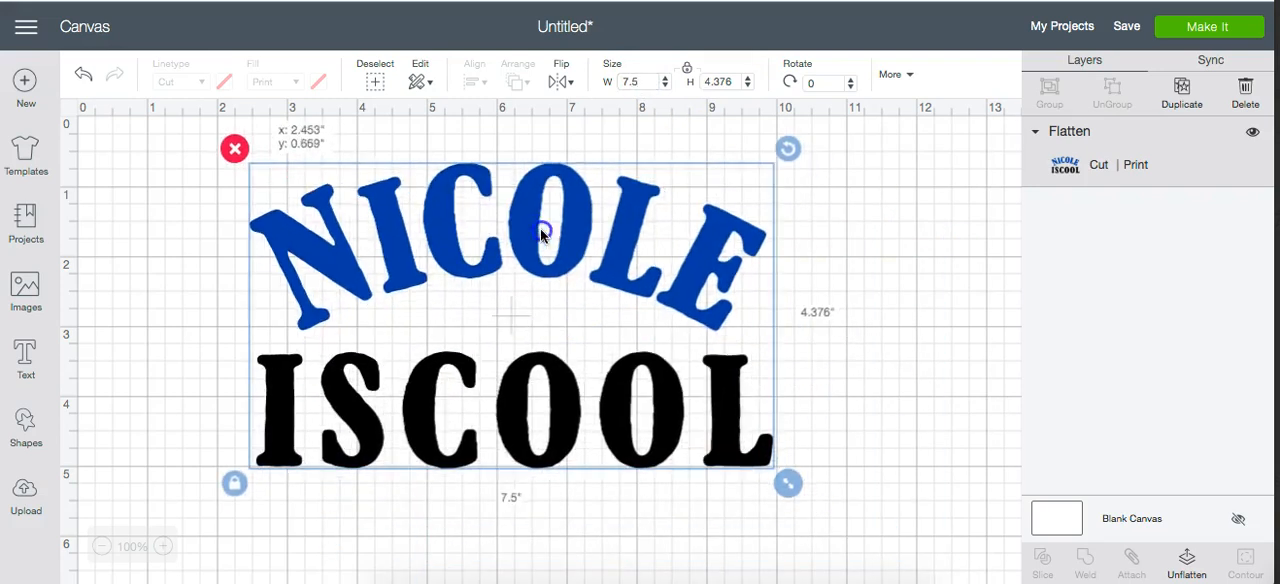
- Preview the flattened design's print-then-cut layout on the mat and return to the canvas
{"action": "left_click", "coordinate": [1199, 33]}
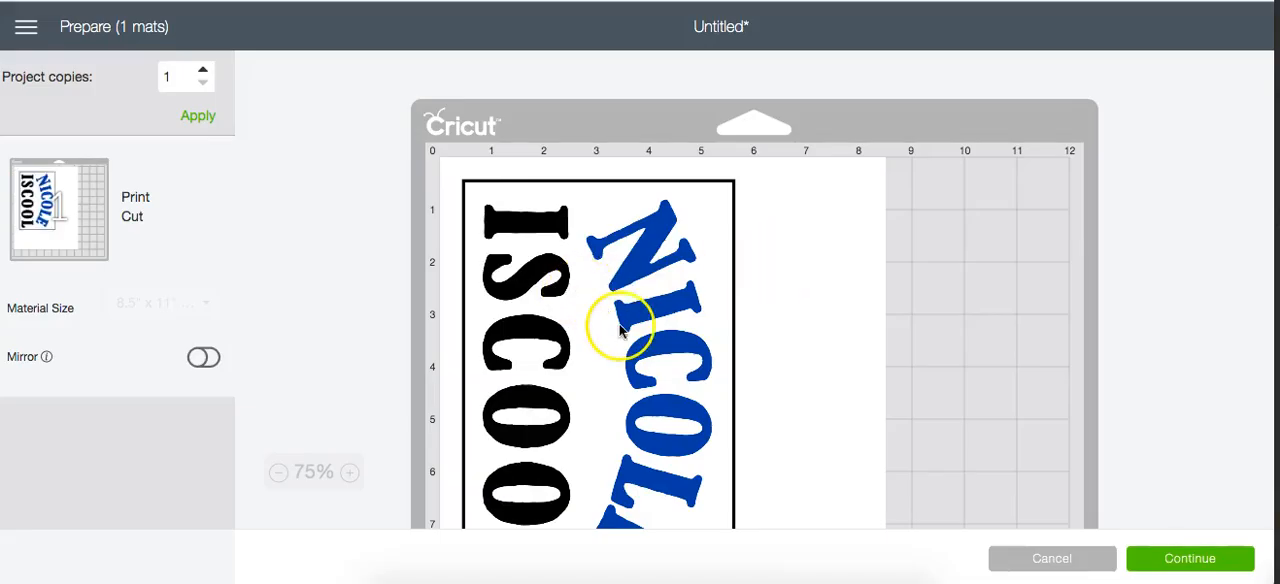
{"action": "scroll", "coordinate": [623, 330], "scroll_direction": "down", "scroll_amount": 3}
{"action": "scroll", "coordinate": [621, 332], "scroll_direction": "up", "scroll_amount": 2}
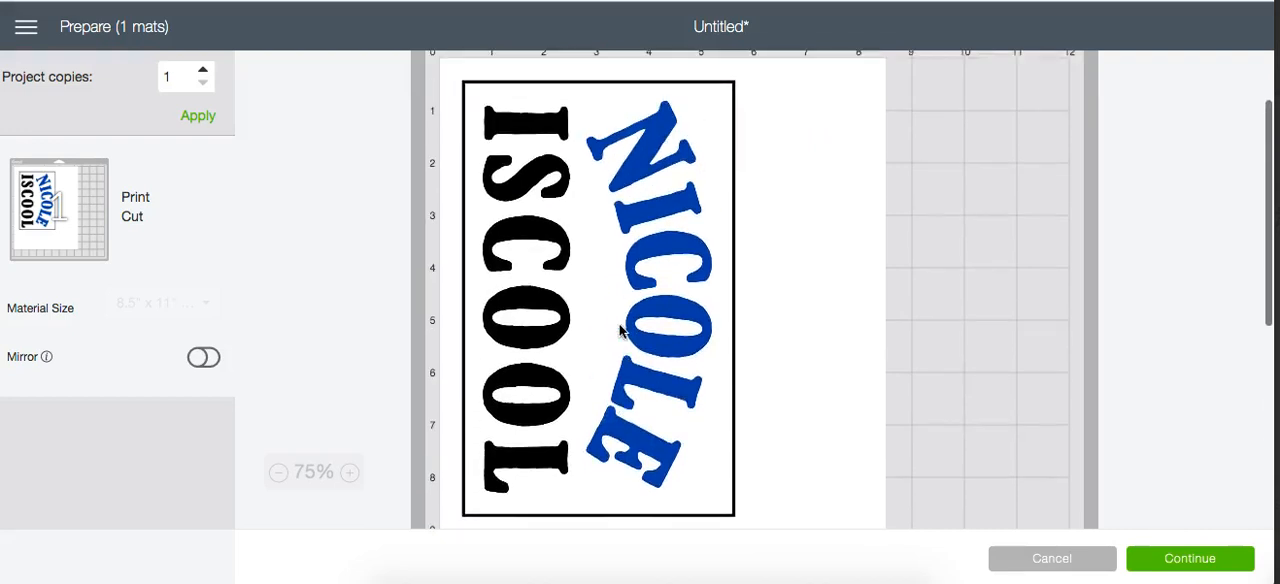
{"action": "scroll", "coordinate": [621, 332], "scroll_direction": "up", "scroll_amount": 1}
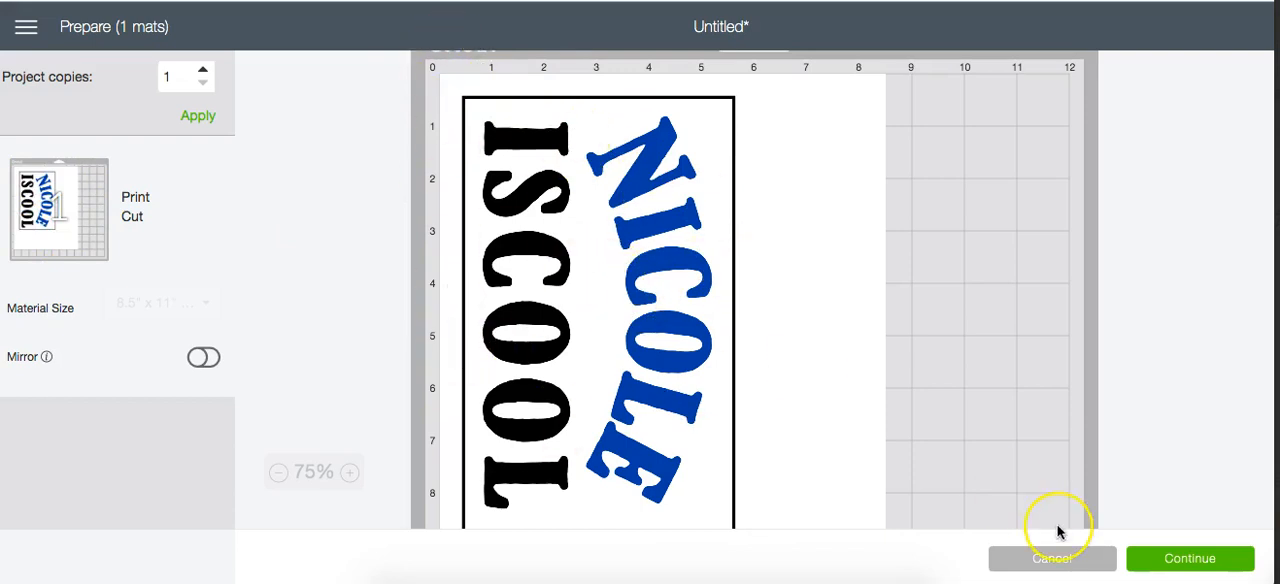
{"action": "left_click", "coordinate": [1046, 563]}
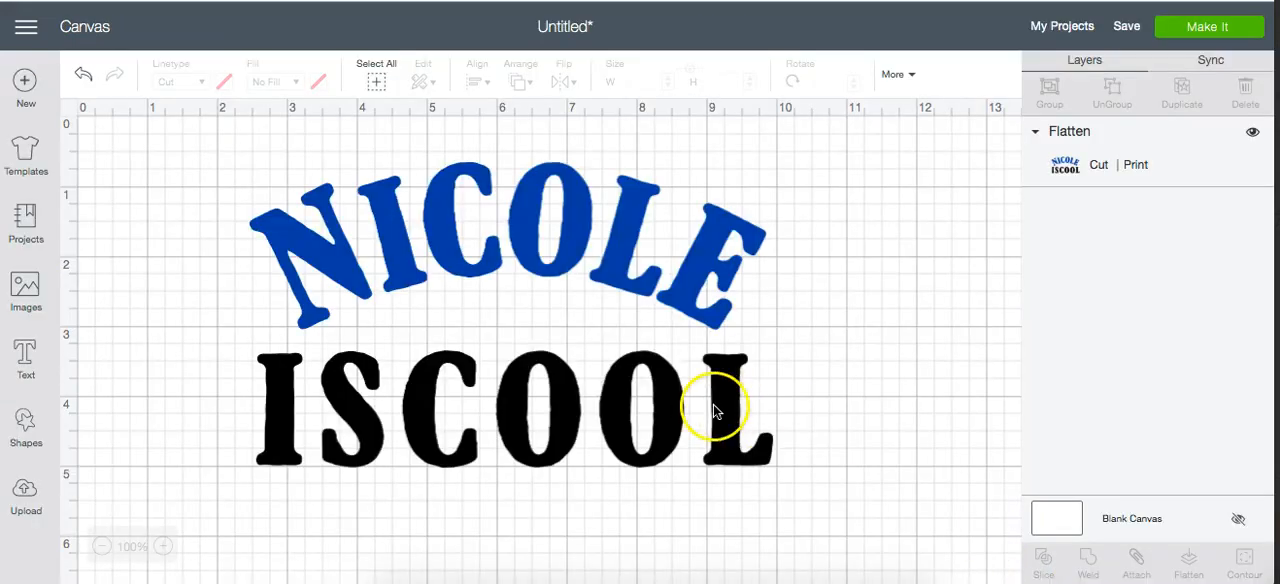
- Nudge the flattened design sideways and undo the recent moves
{"action": "left_click", "coordinate": [626, 265]}
{"action": "left_click_drag", "start_coordinate": [626, 265], "coordinate": [652, 262]}
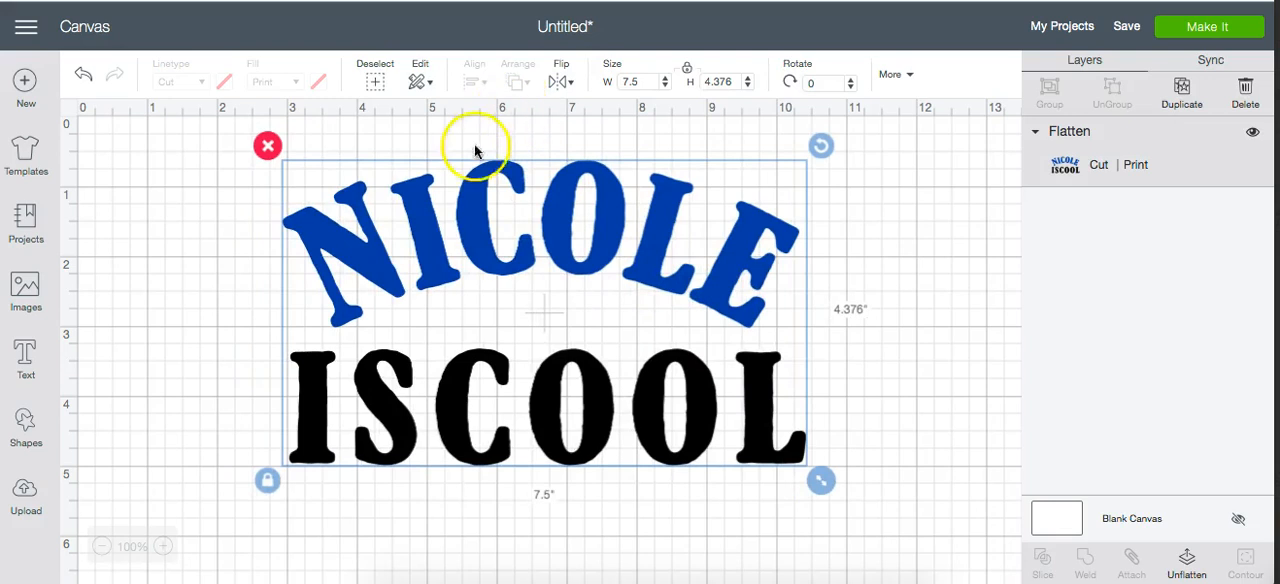
{"action": "left_click", "coordinate": [85, 75]}
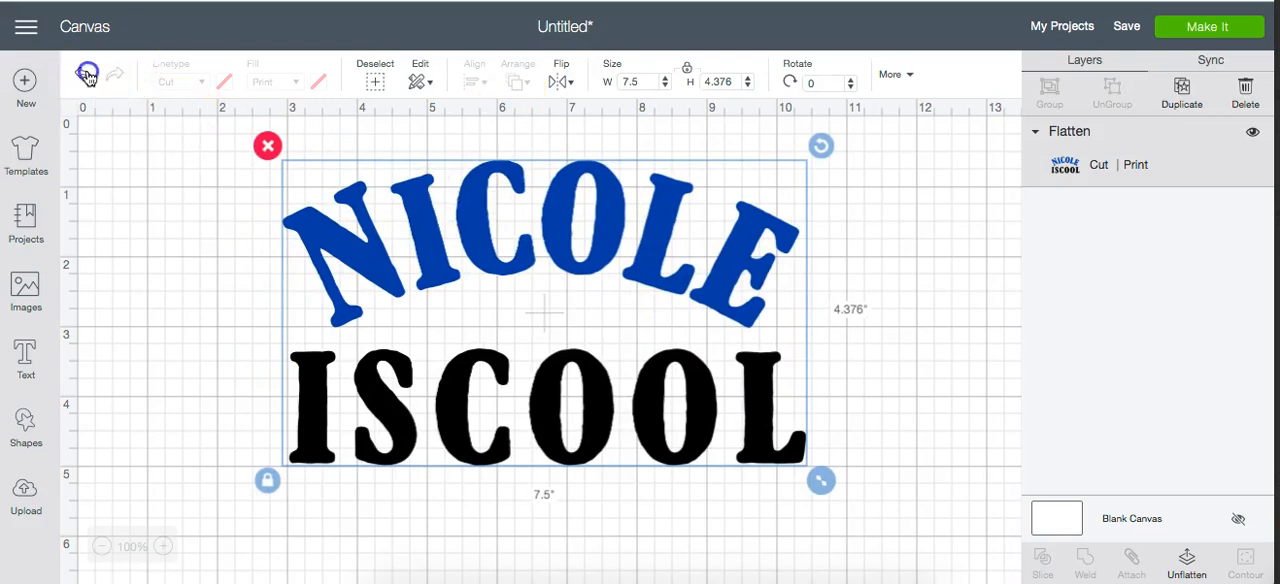
{"action": "left_click", "coordinate": [86, 75]}
{"action": "left_click", "coordinate": [86, 75]}
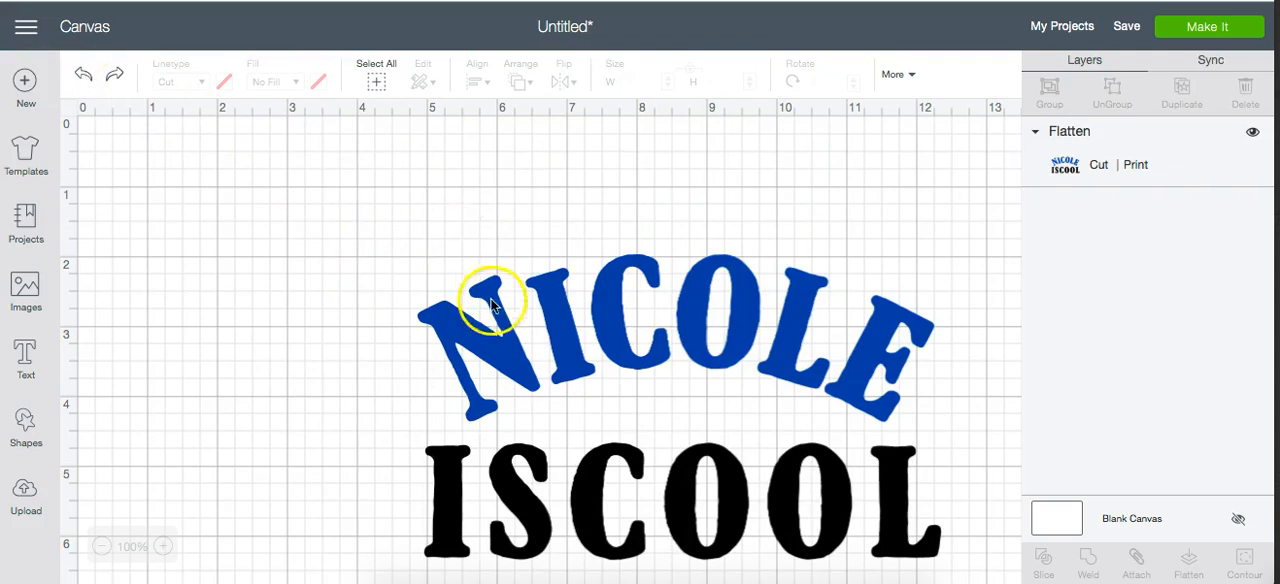
- Move the flattened design back fully into view and save the project as "Practice Project" with public sharing off
{"action": "left_click_drag", "start_coordinate": [495, 325], "coordinate": [372, 263]}
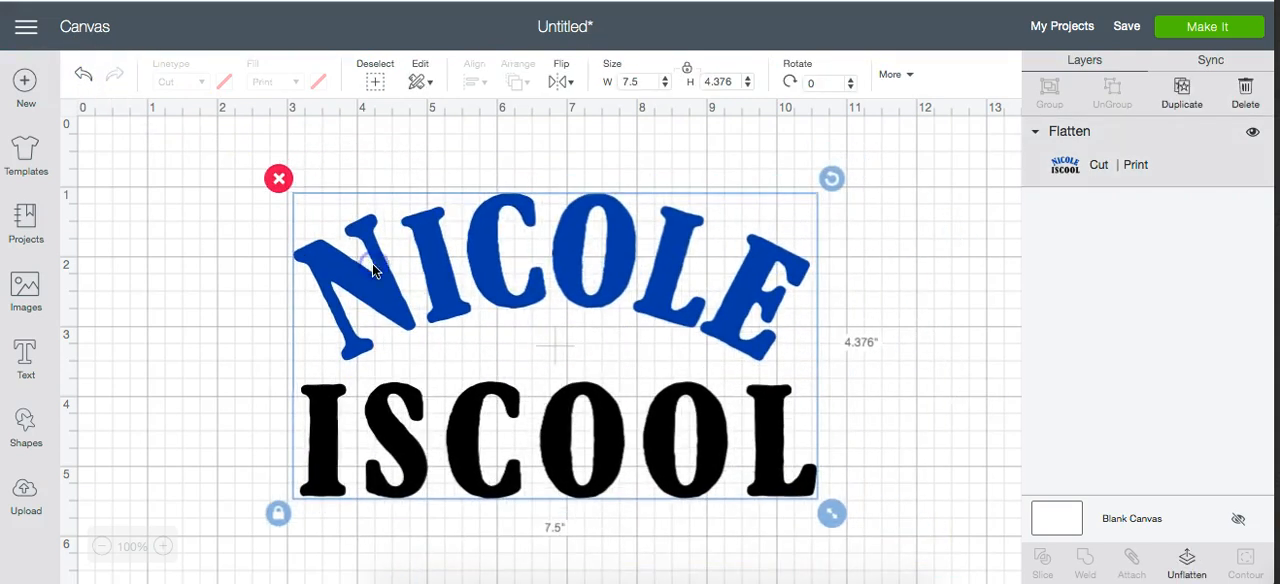
{"action": "left_click", "coordinate": [1126, 28]}
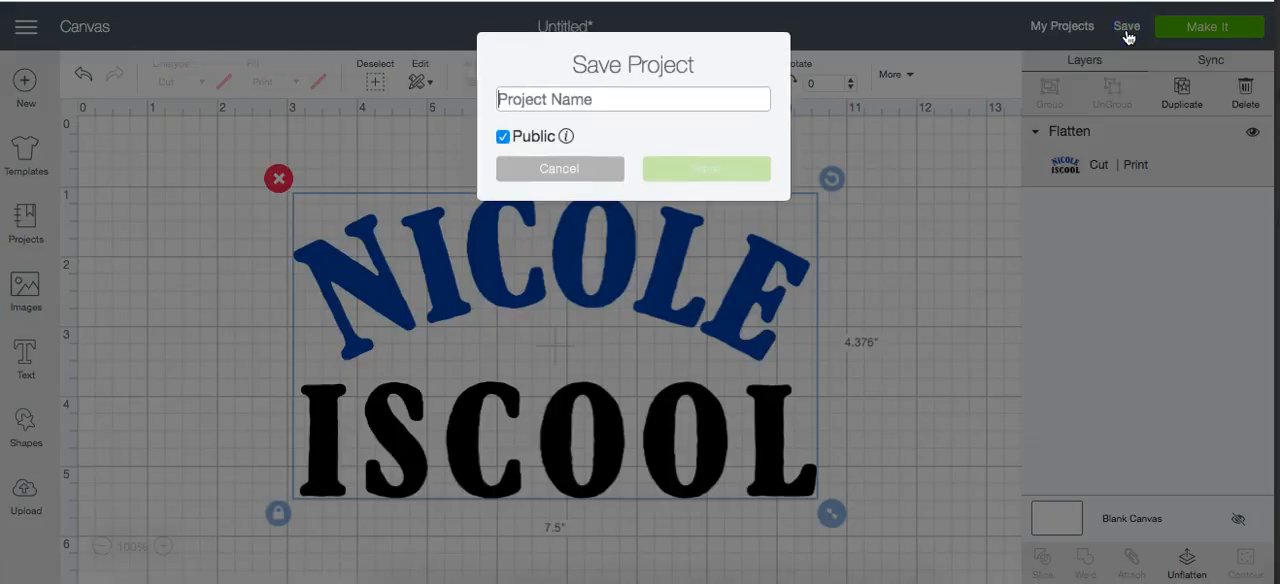
{"action": "type", "text": "Practice Projec"}
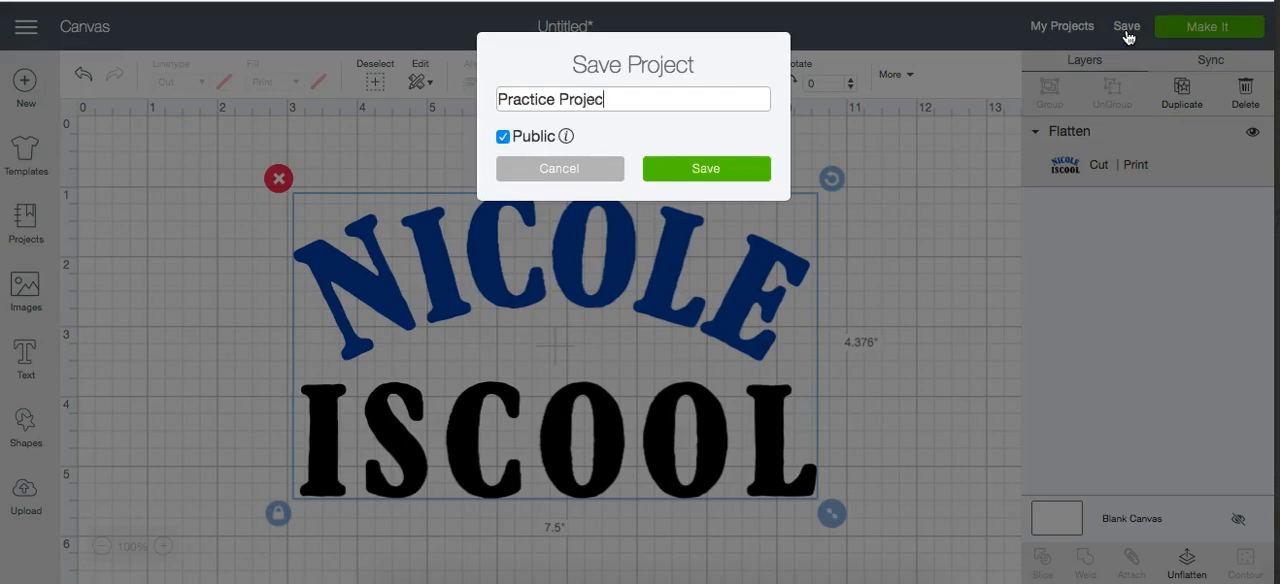
{"action": "type", "text": "t"}
{"action": "left_click", "coordinate": [503, 136]}
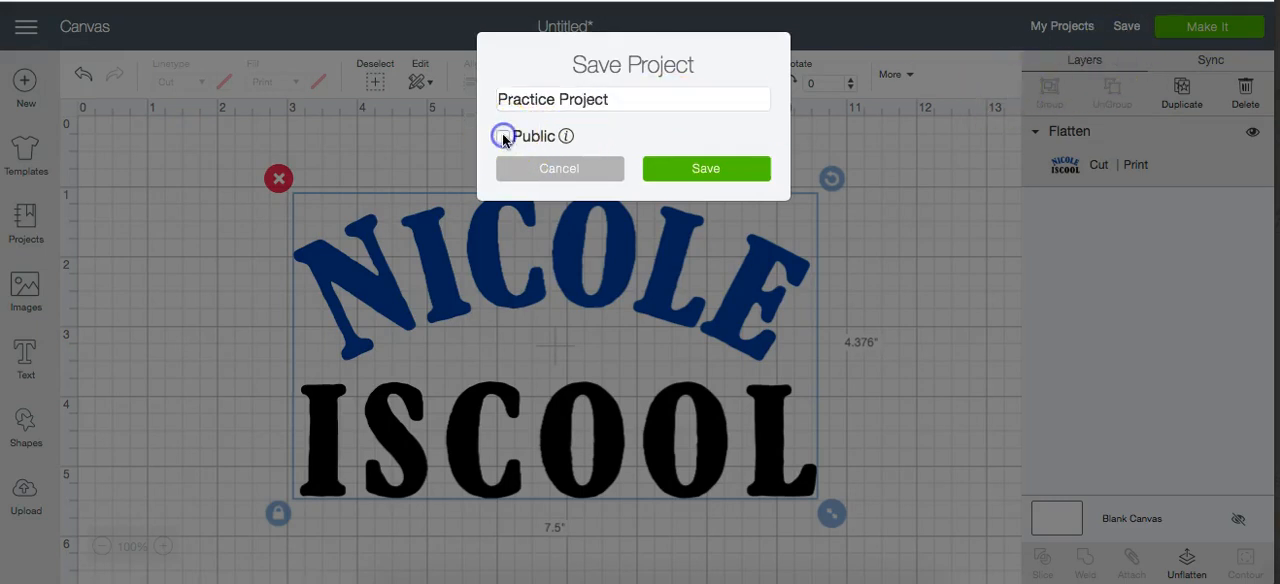
{"action": "left_click", "coordinate": [700, 172]}
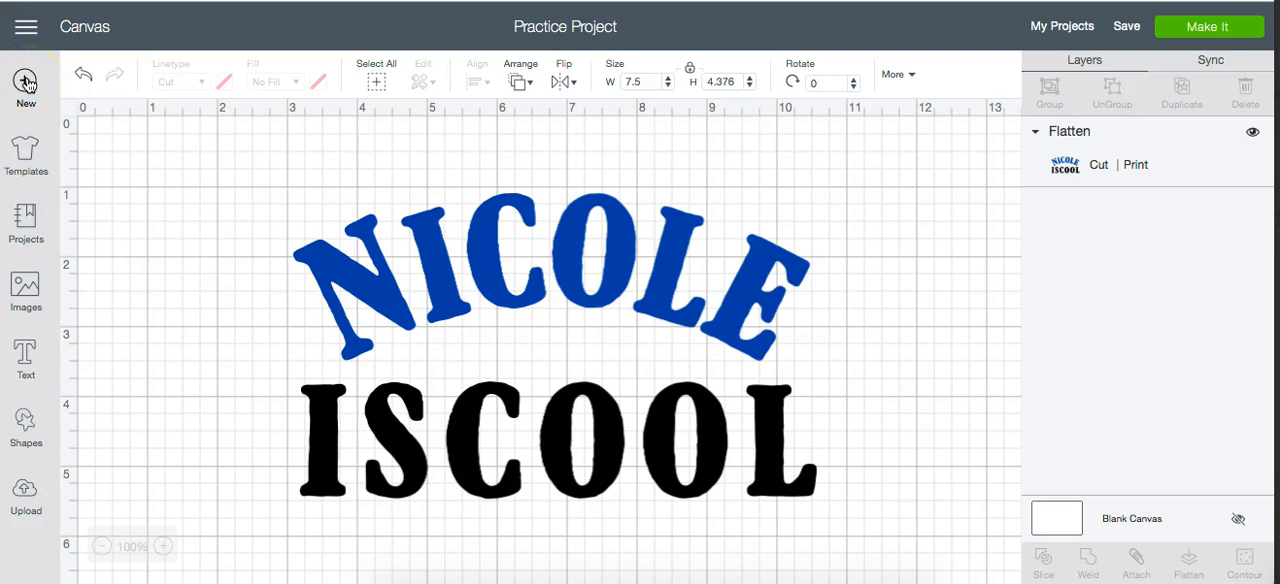
- Start a new blank project and reopen the saved "Practice Project" from the saved projects for customizing on the canvas
{"action": "left_click", "coordinate": [26, 83]}
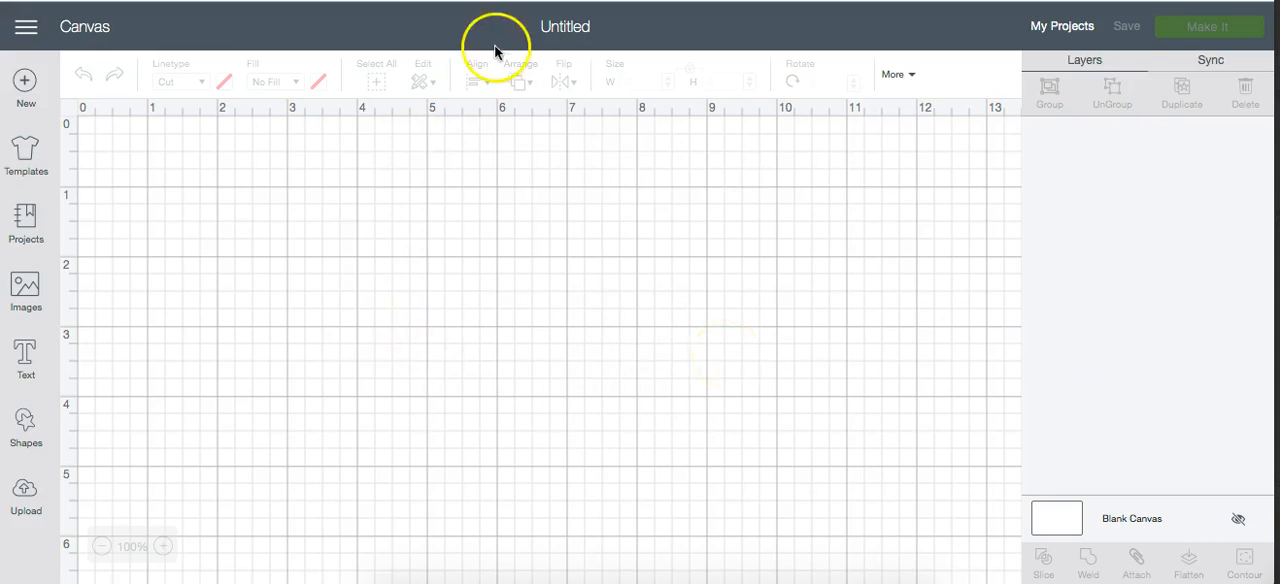
{"action": "left_click", "coordinate": [1056, 34]}
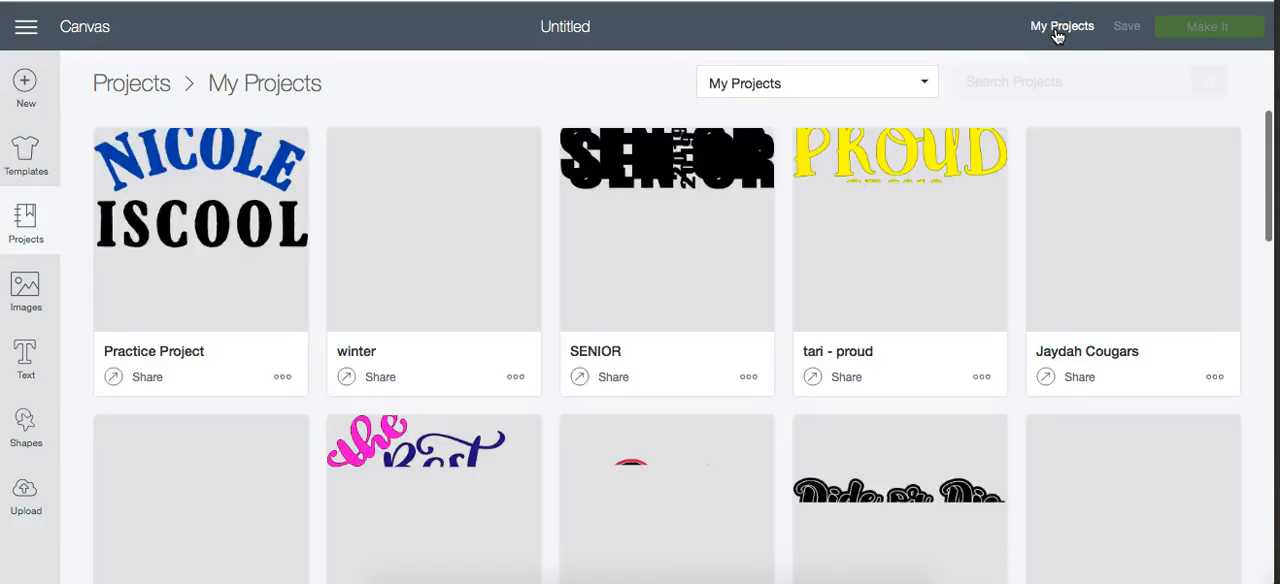
{"action": "scroll", "coordinate": [509, 346], "scroll_direction": "down", "scroll_amount": 1}
{"action": "scroll", "coordinate": [509, 346], "scroll_direction": "up", "scroll_amount": 1}
{"action": "scroll", "coordinate": [509, 346], "scroll_direction": "down", "scroll_amount": 5}
{"action": "scroll", "coordinate": [509, 342], "scroll_direction": "down", "scroll_amount": 1}
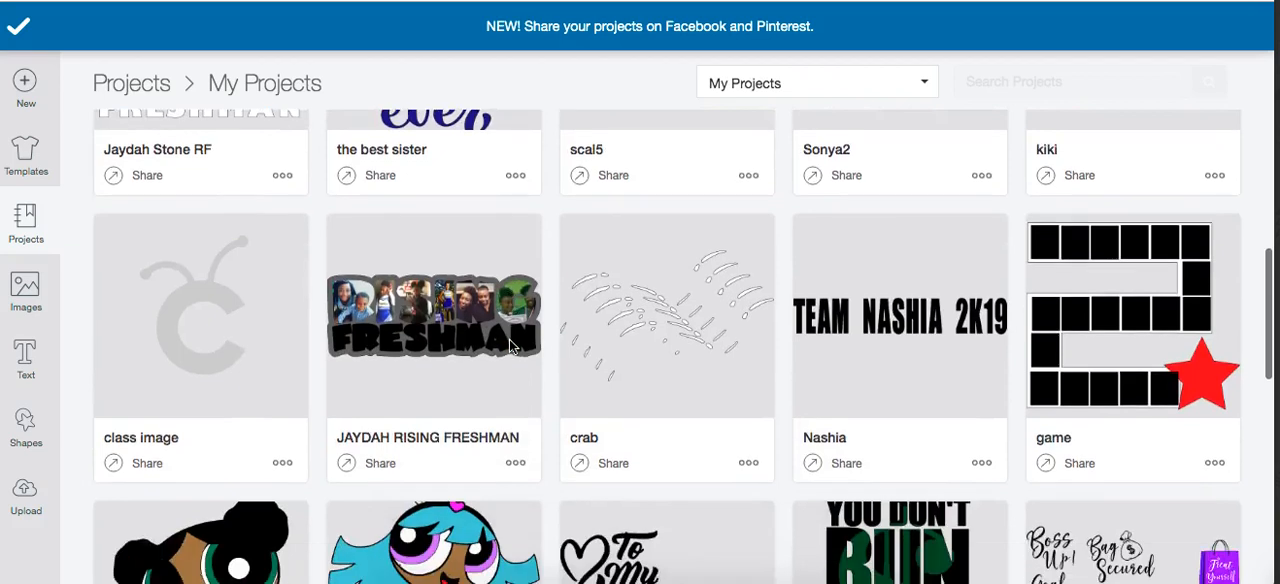
{"action": "scroll", "coordinate": [509, 340], "scroll_direction": "up", "scroll_amount": 5}
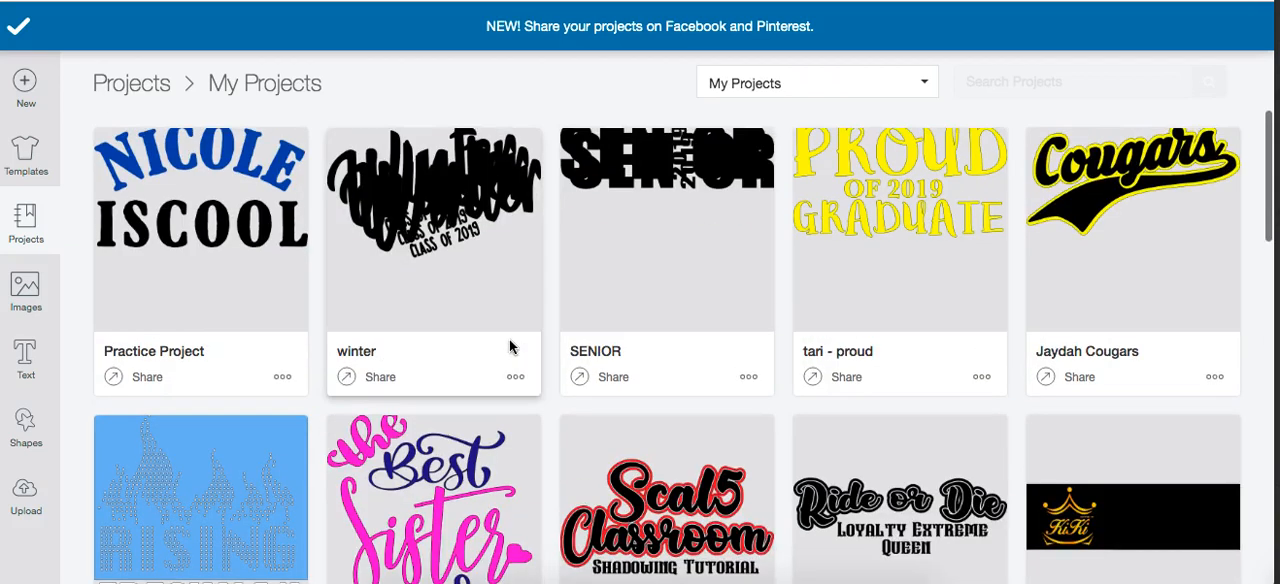
{"action": "left_click", "coordinate": [186, 234]}
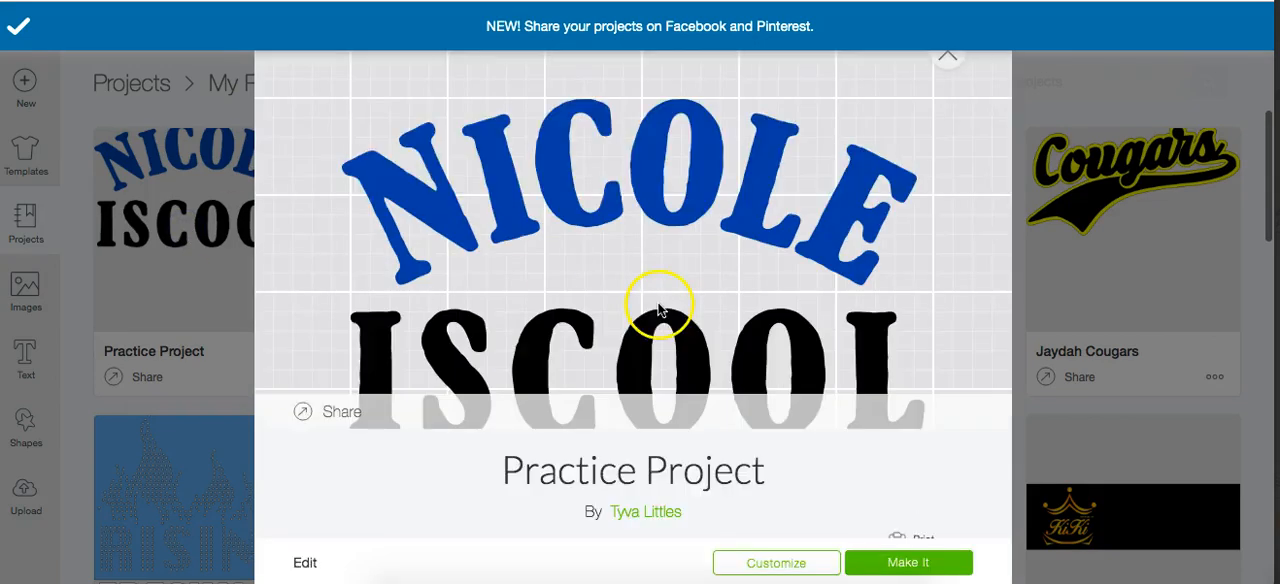
{"action": "left_click", "coordinate": [769, 566]}
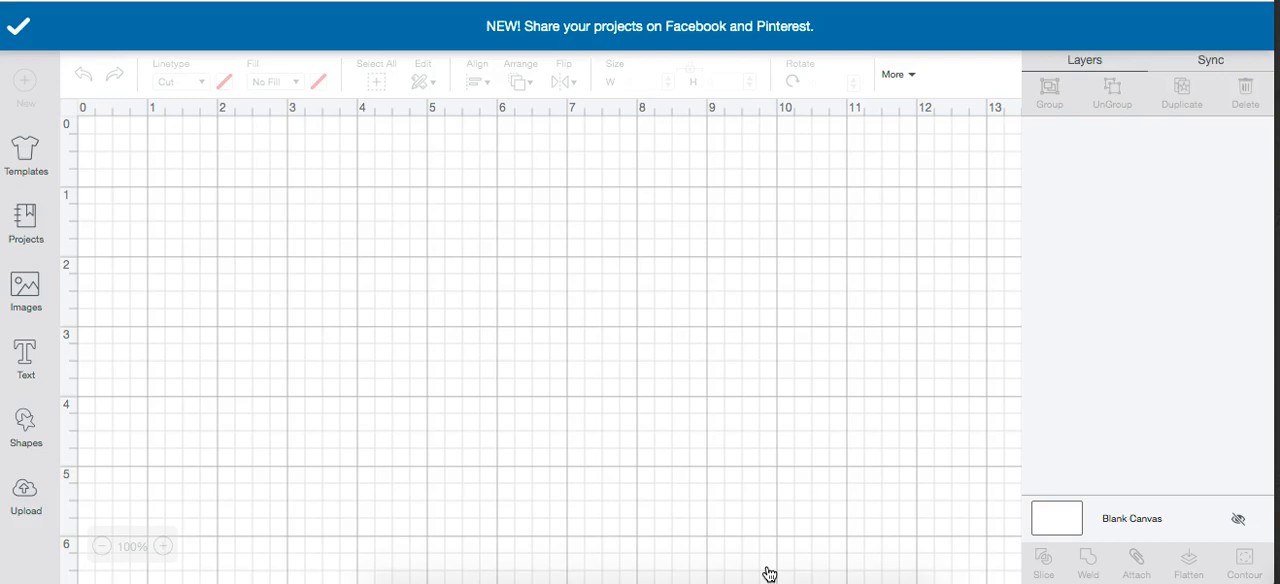